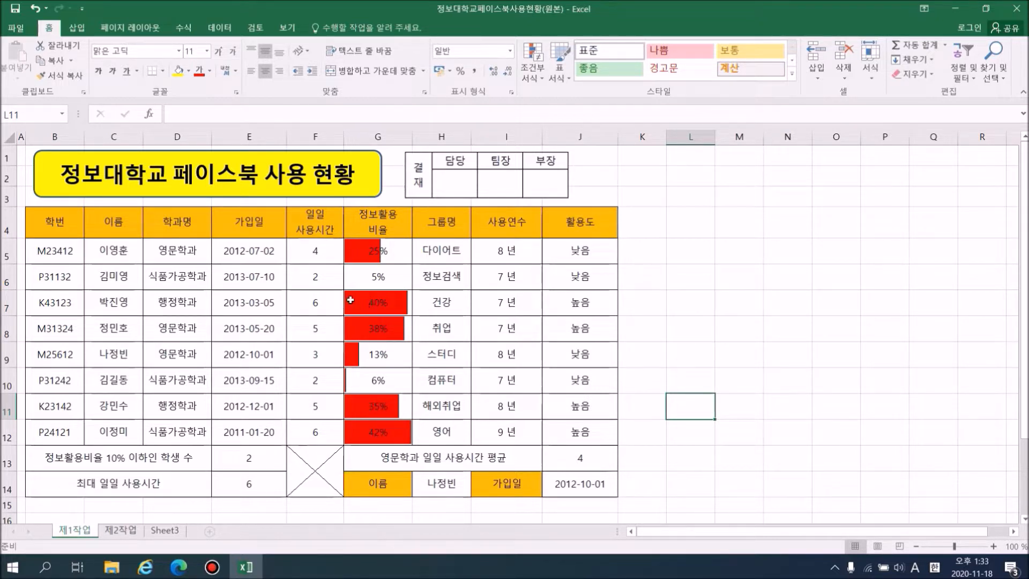
- Set the width of column A on the 제2작업 sheet to 1
click(121, 530)
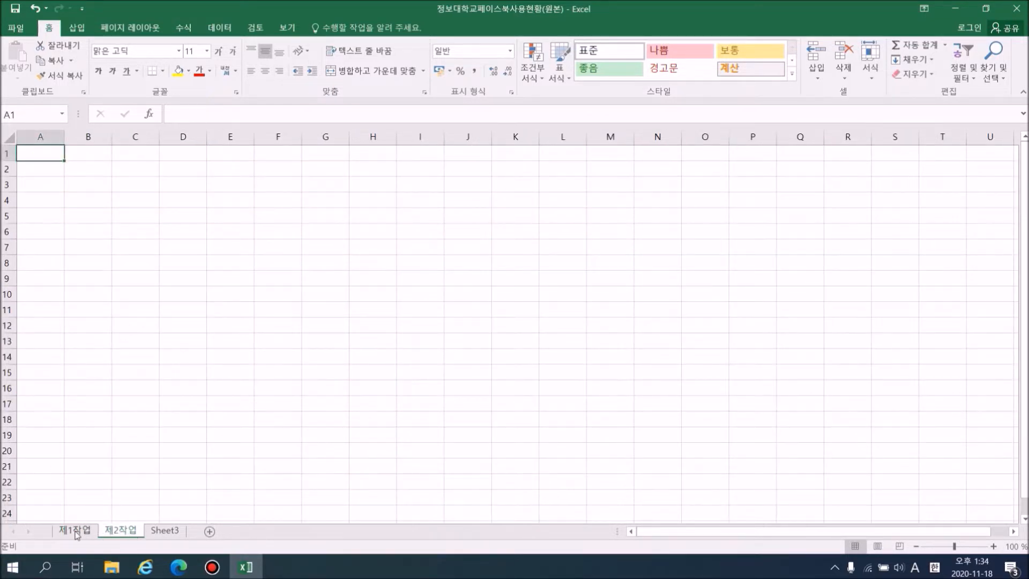
key(ctrl+Page_Up)
click(128, 532)
click(40, 137)
right_click(40, 137)
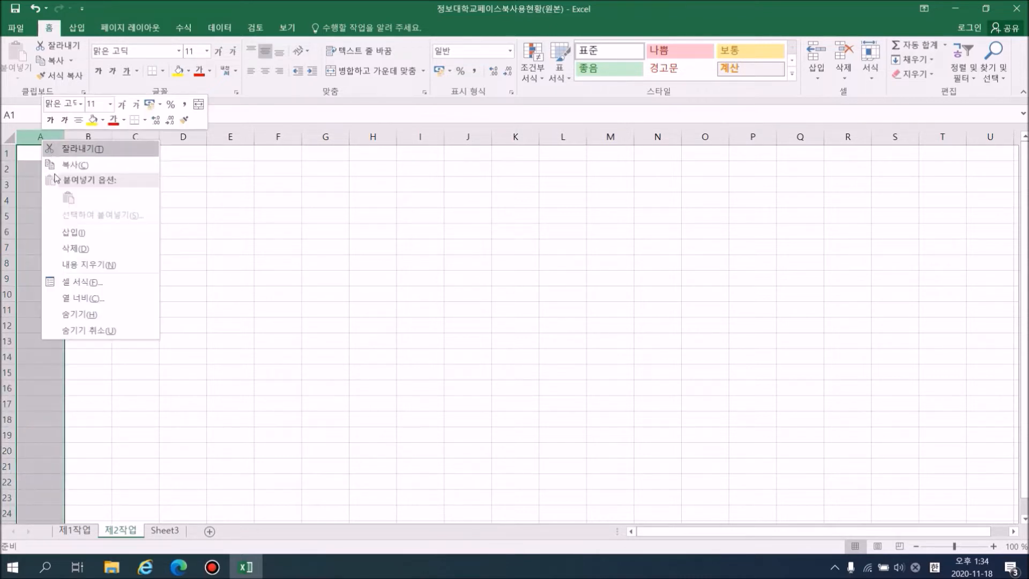
click(96, 300)
text(1)
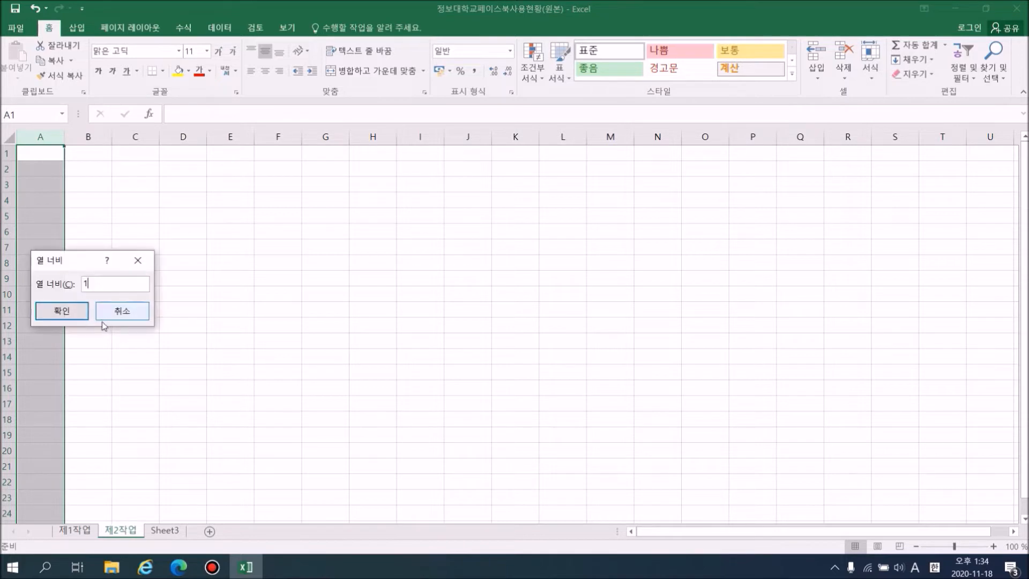
click(84, 311)
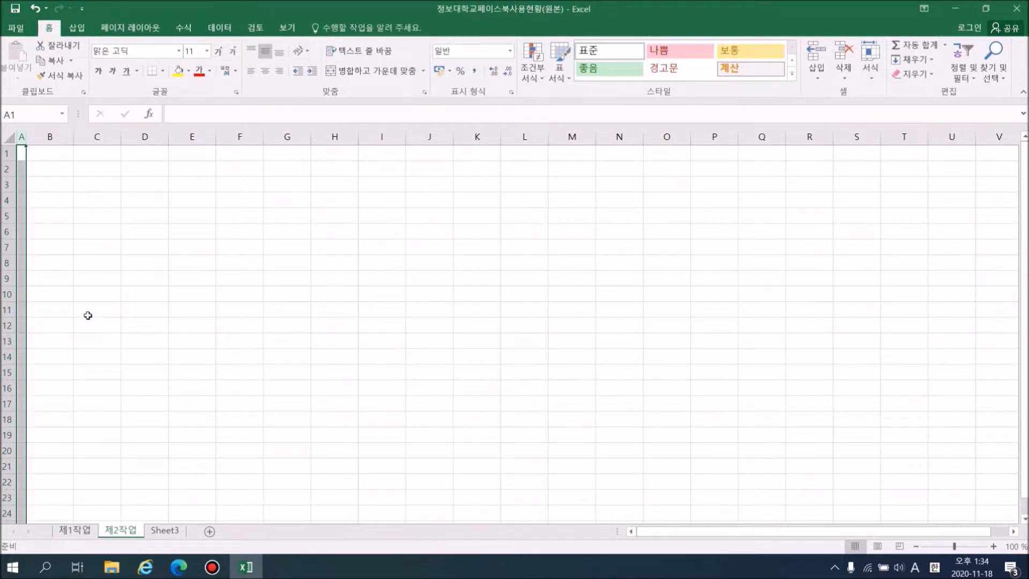
- Copy the table range B4:H12 from the 제1작업 sheet and paste it at B2 of the 제2작업 sheet
click(87, 531)
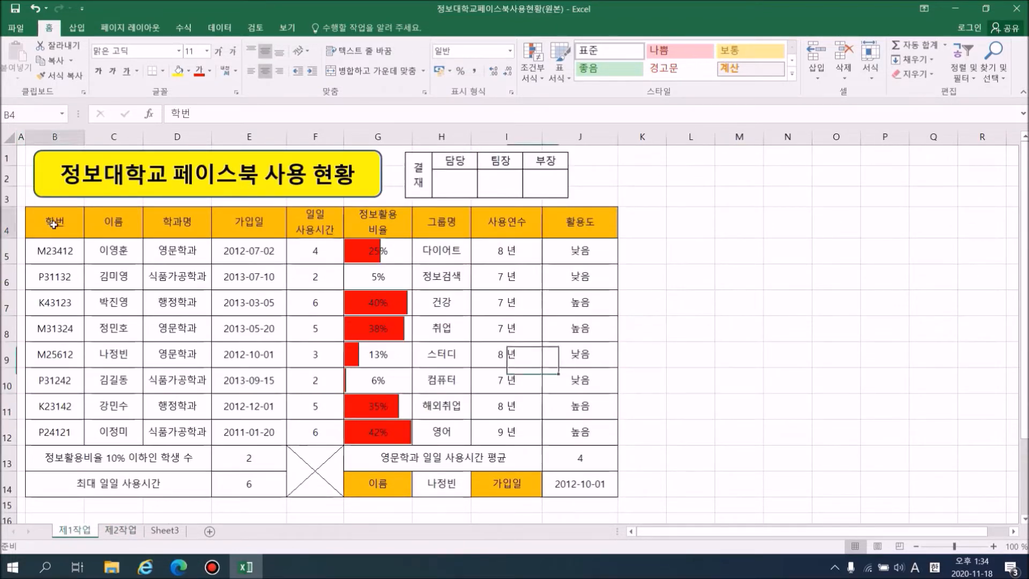
drag(55, 224, 416, 432)
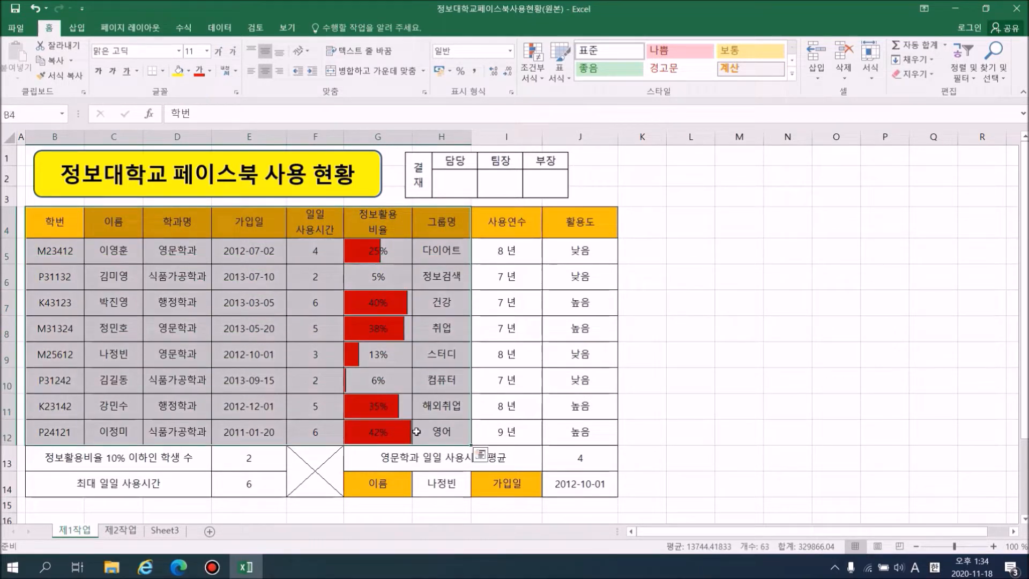
right_click(246, 322)
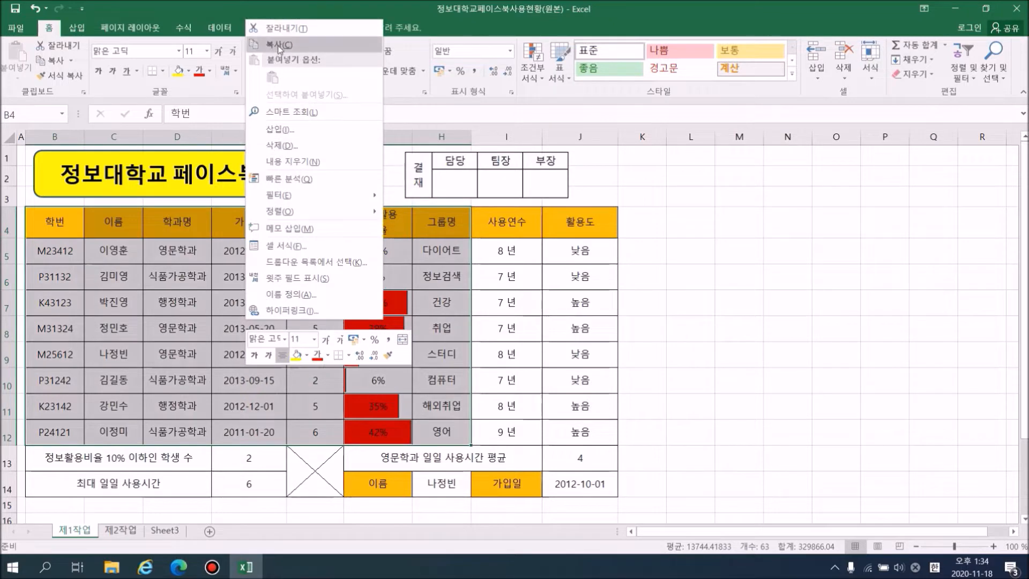
click(278, 45)
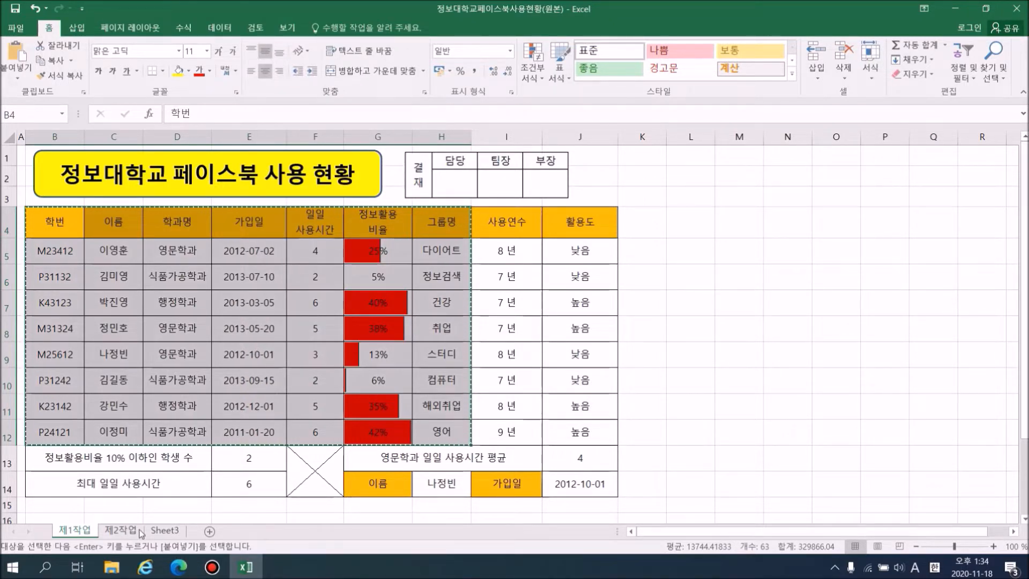
click(120, 530)
click(50, 169)
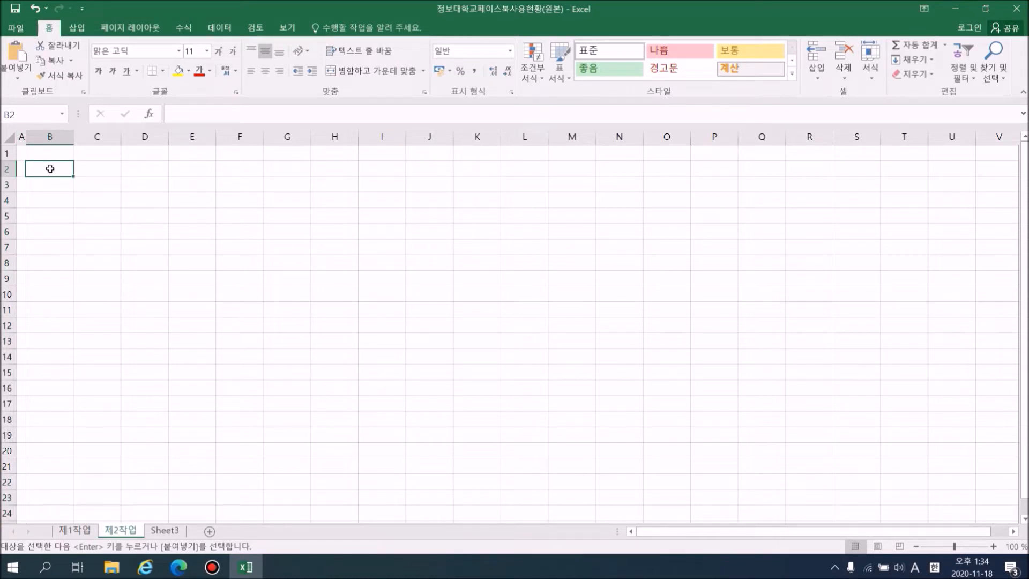
right_click(49, 171)
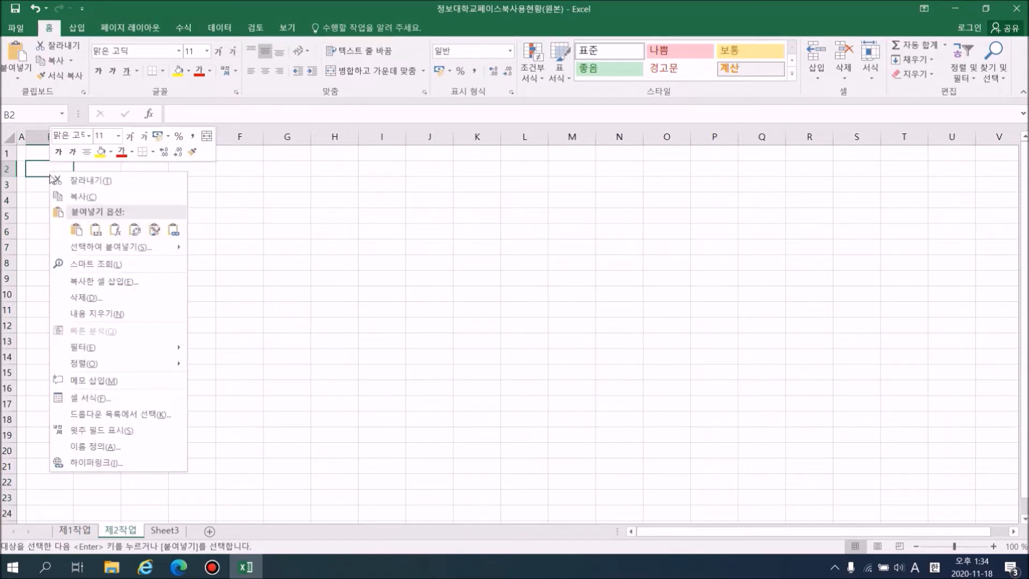
click(77, 228)
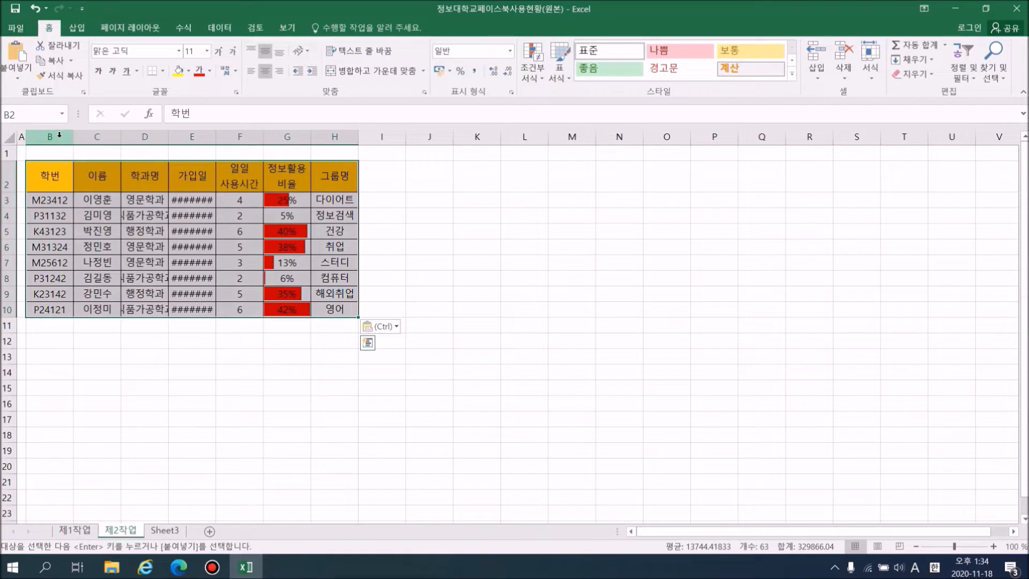
- Widen columns B through H evenly so all contents fit, and increase the height of rows 3 through 10
drag(59, 135, 351, 156)
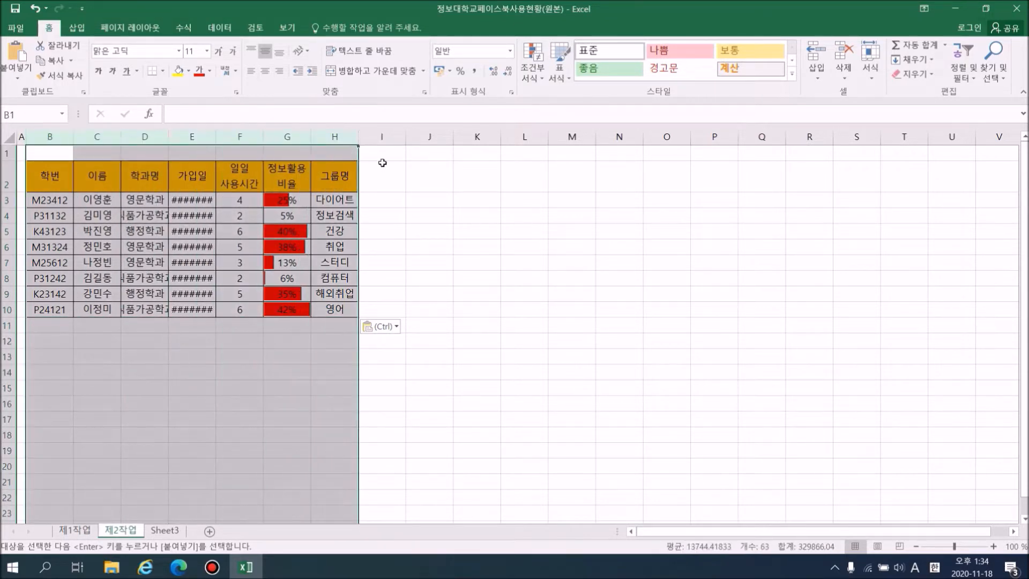
double_click(358, 135)
drag(372, 138, 382, 136)
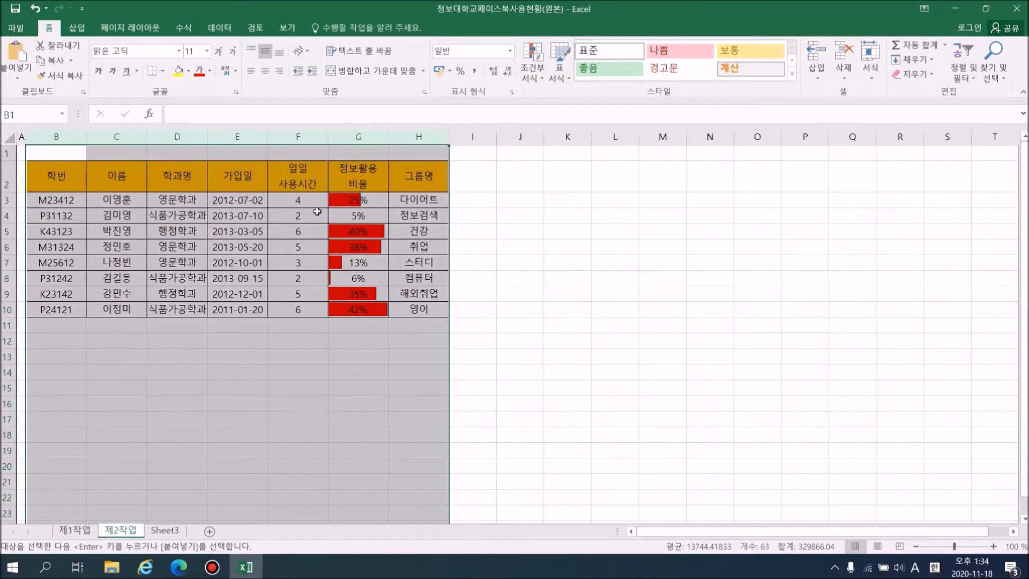
drag(450, 137, 467, 138)
drag(7, 201, 14, 322)
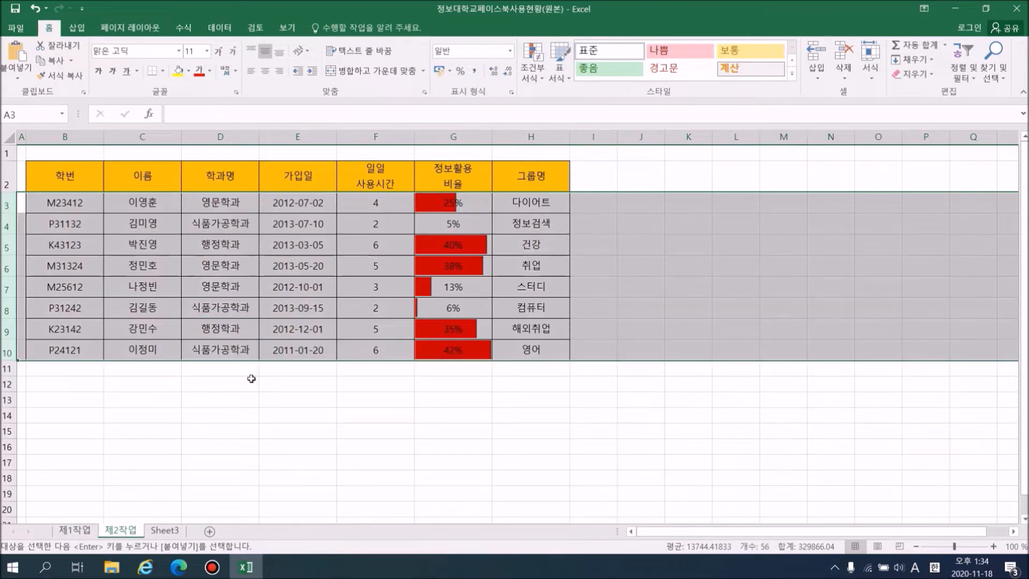
click(249, 379)
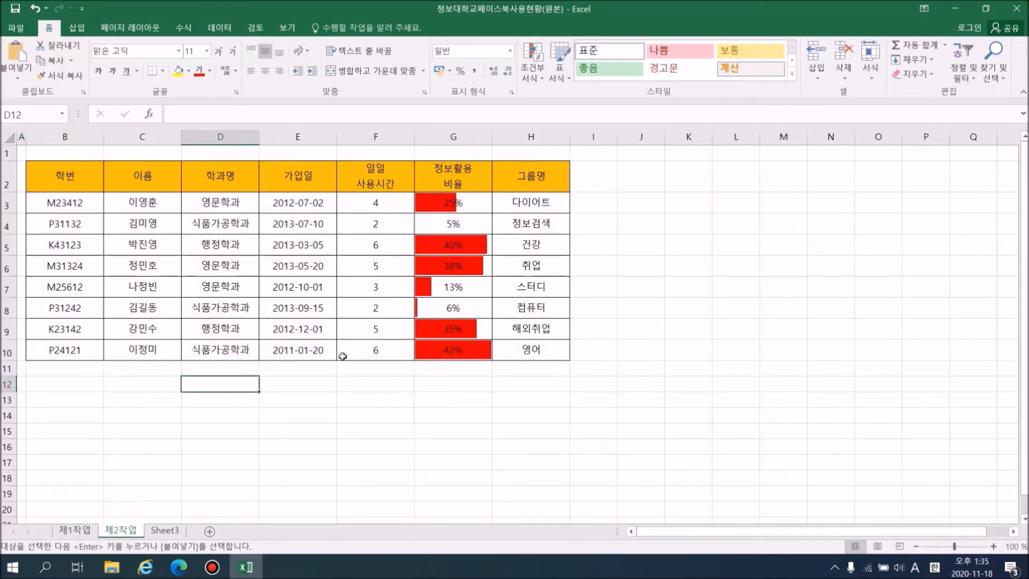
- Turn on automatic filtering for the pasted table's header row
click(265, 286)
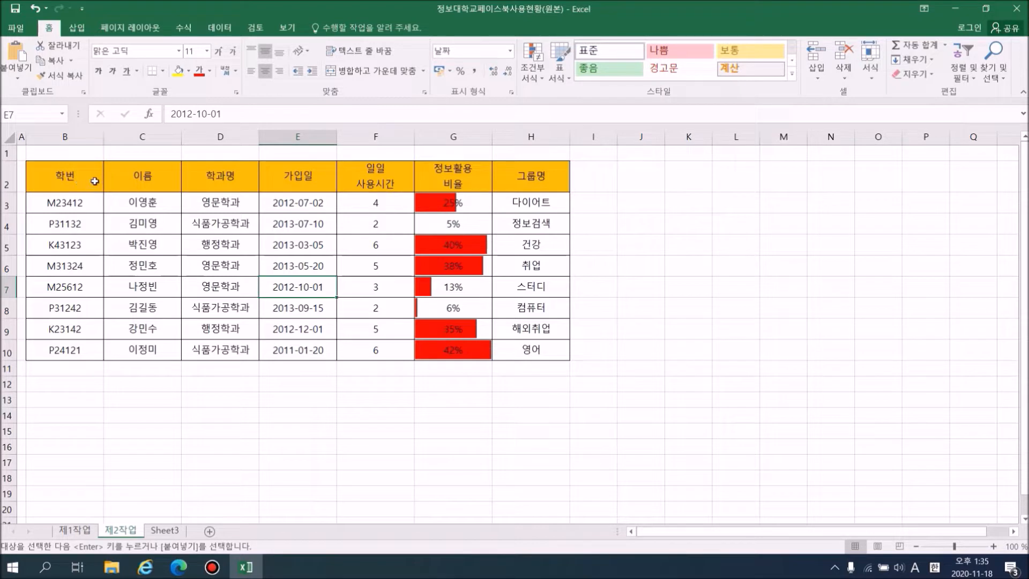
click(65, 177)
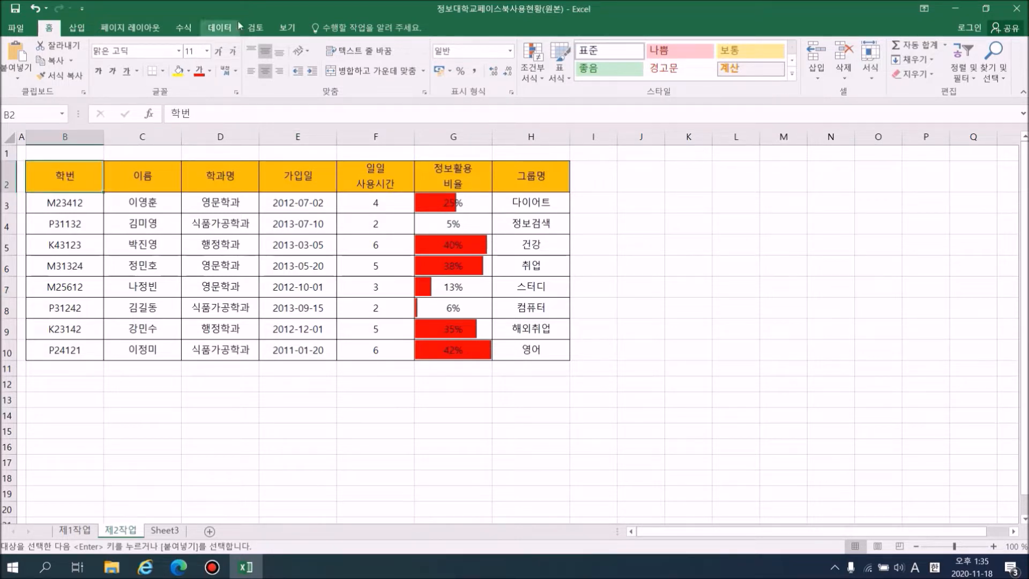
click(220, 29)
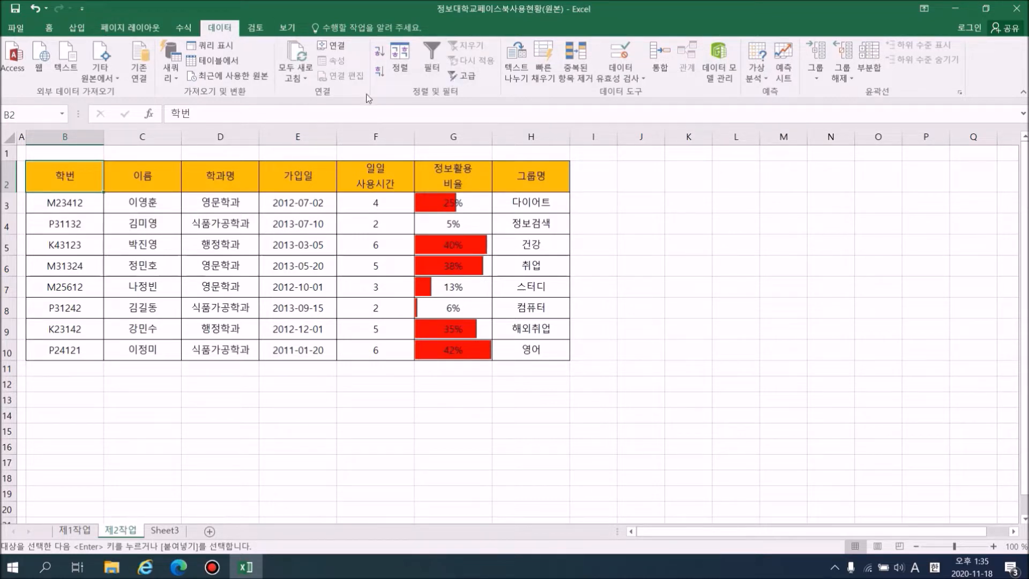
click(435, 68)
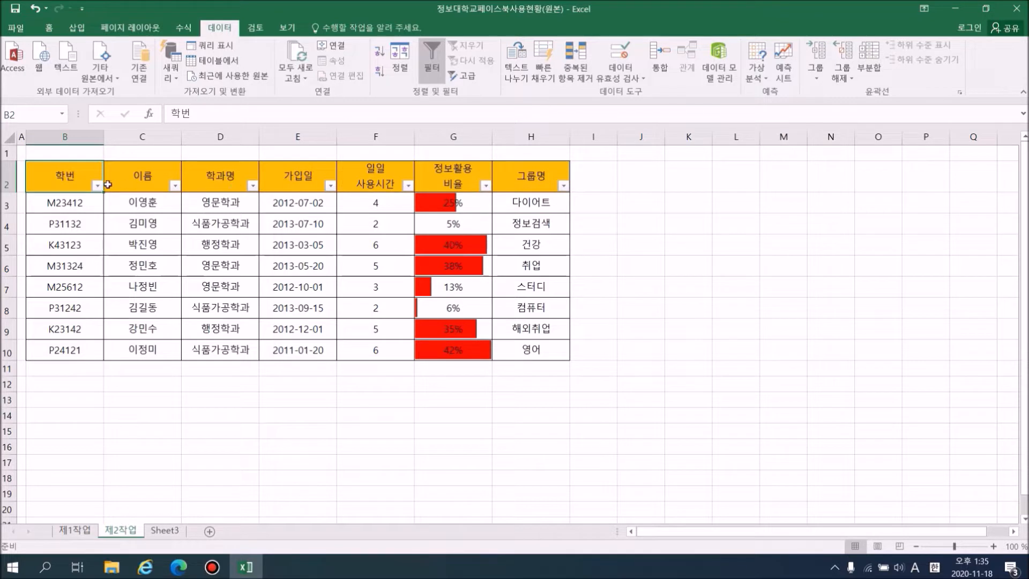
- Filter the 학과명 column to show only 영문학과
click(251, 185)
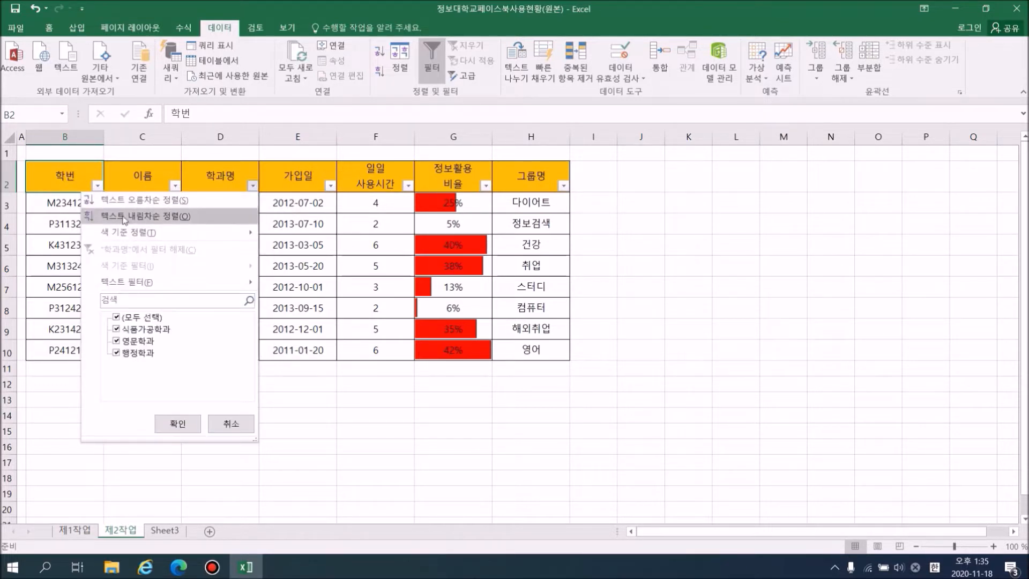
click(147, 319)
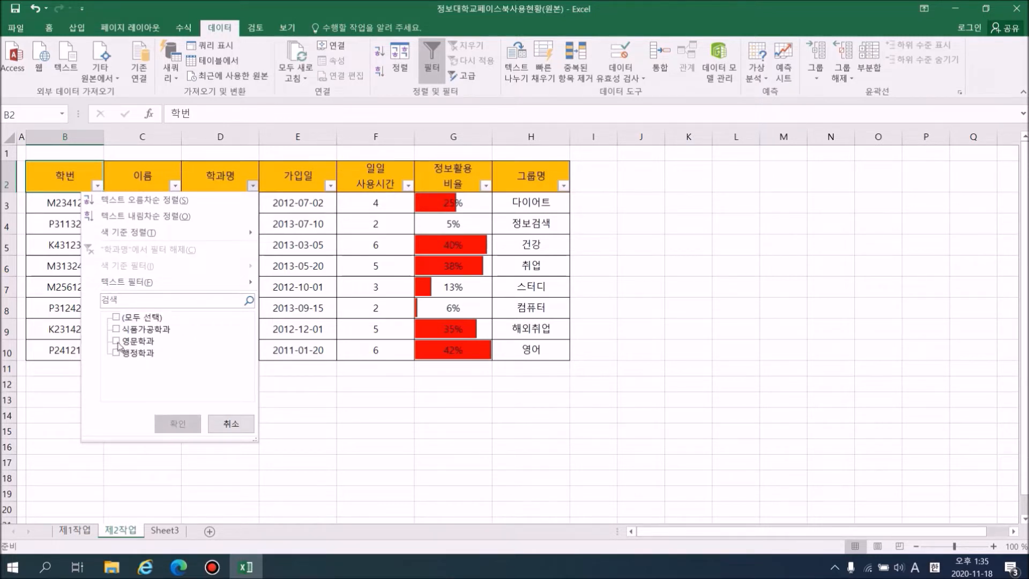
click(129, 341)
click(181, 424)
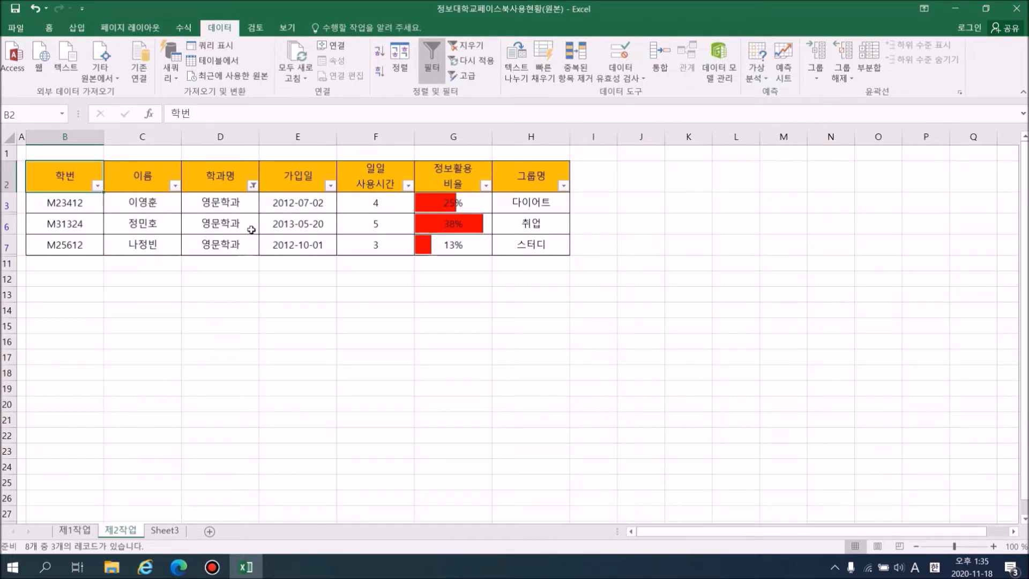
- Reset the 학과명 filter to show all departments
click(253, 185)
click(128, 317)
click(172, 429)
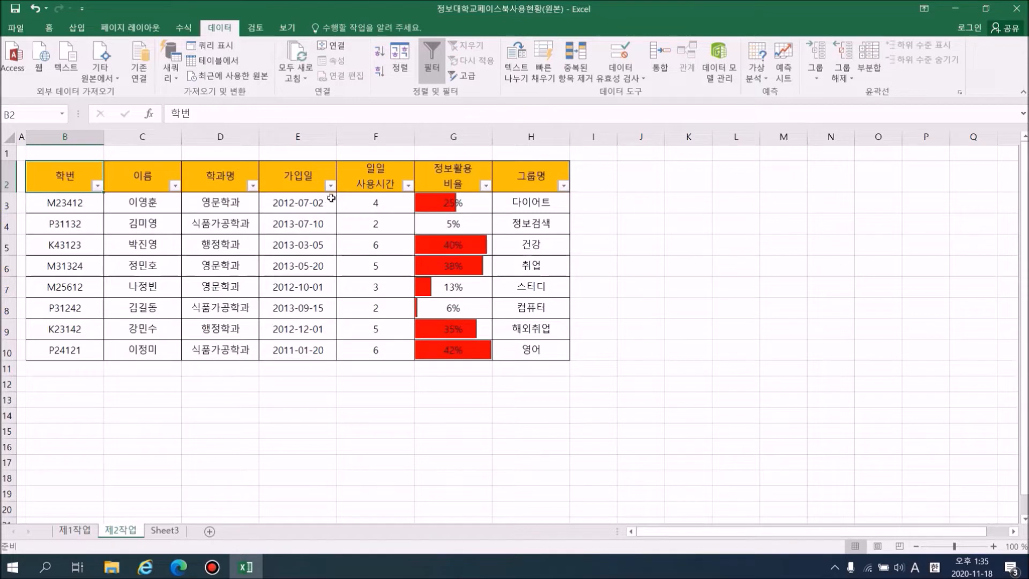
- Filter the 가입일 column to show only dates in 2012년
click(331, 184)
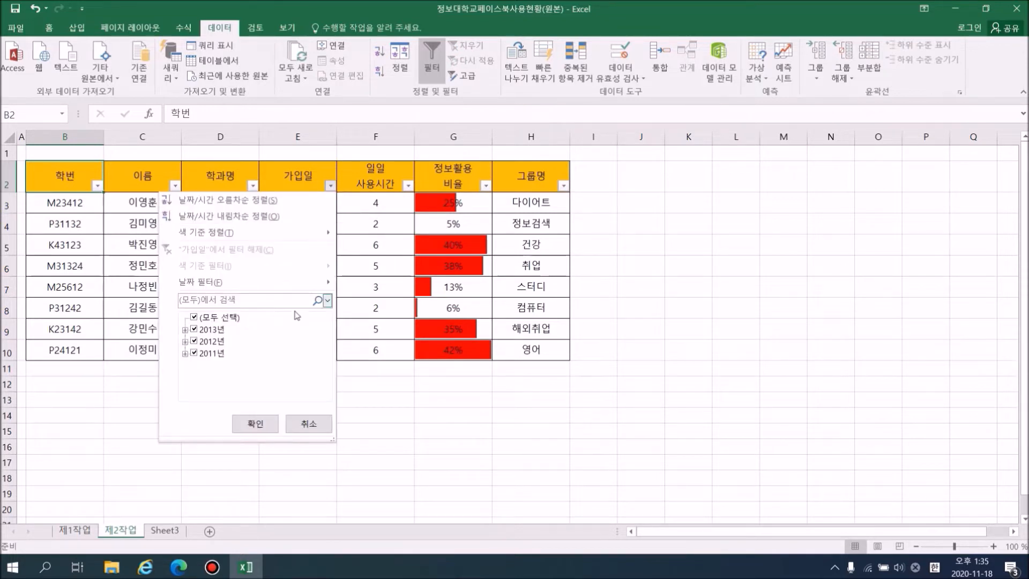
click(217, 317)
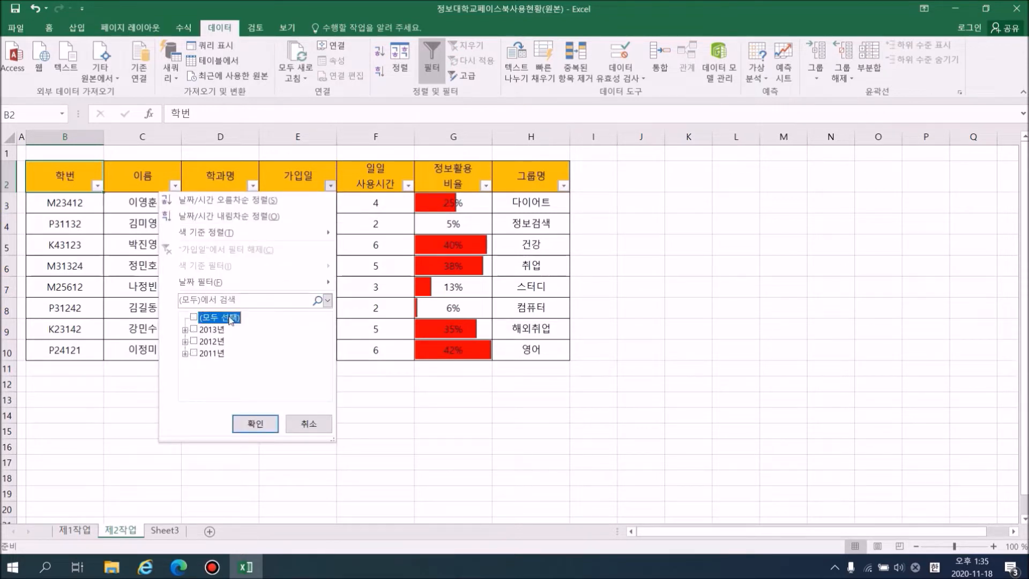
click(194, 341)
click(255, 424)
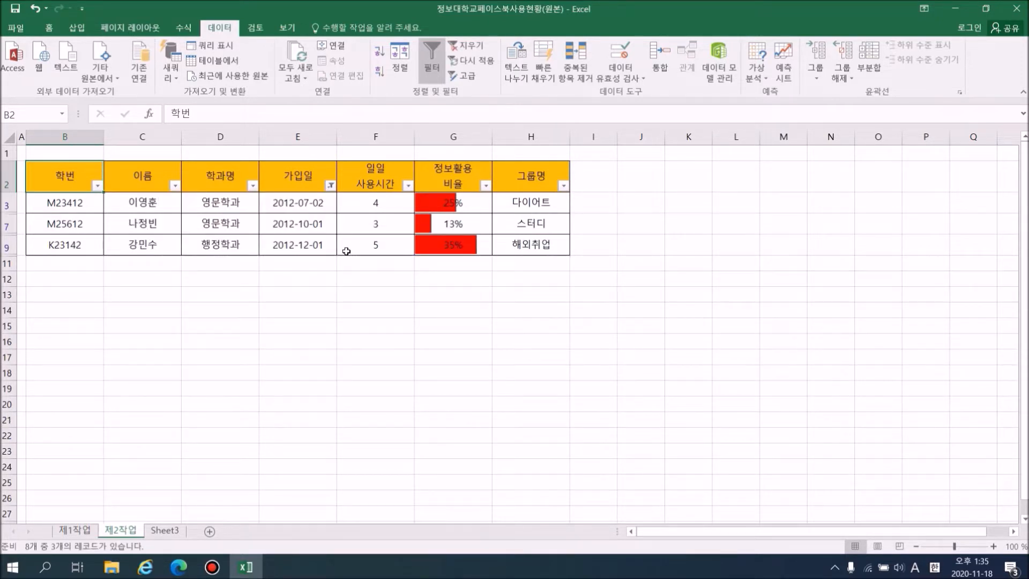
- Reset the 가입일 filter to show all dates and turn off the table's automatic filtering
click(331, 185)
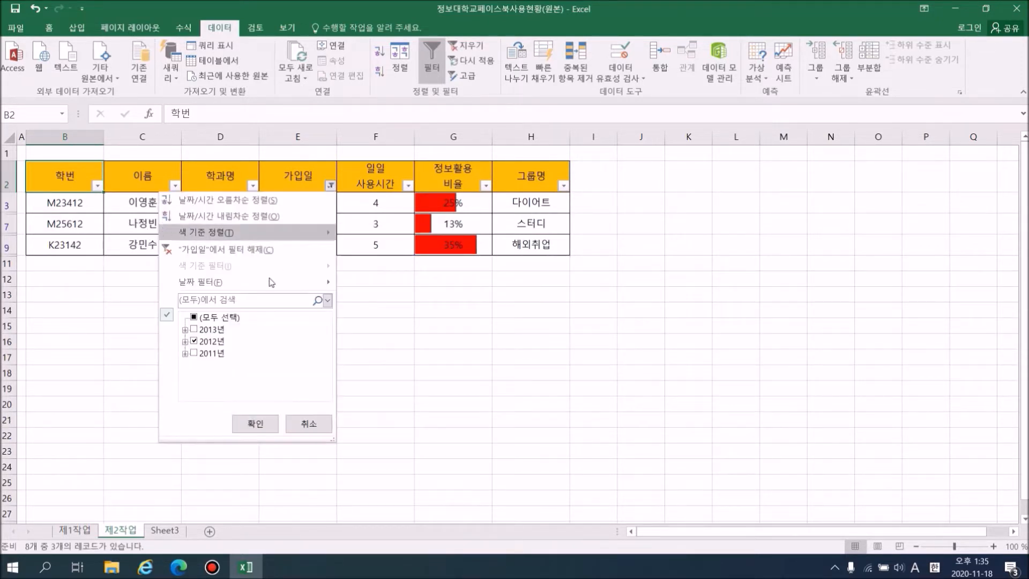
click(214, 317)
click(270, 425)
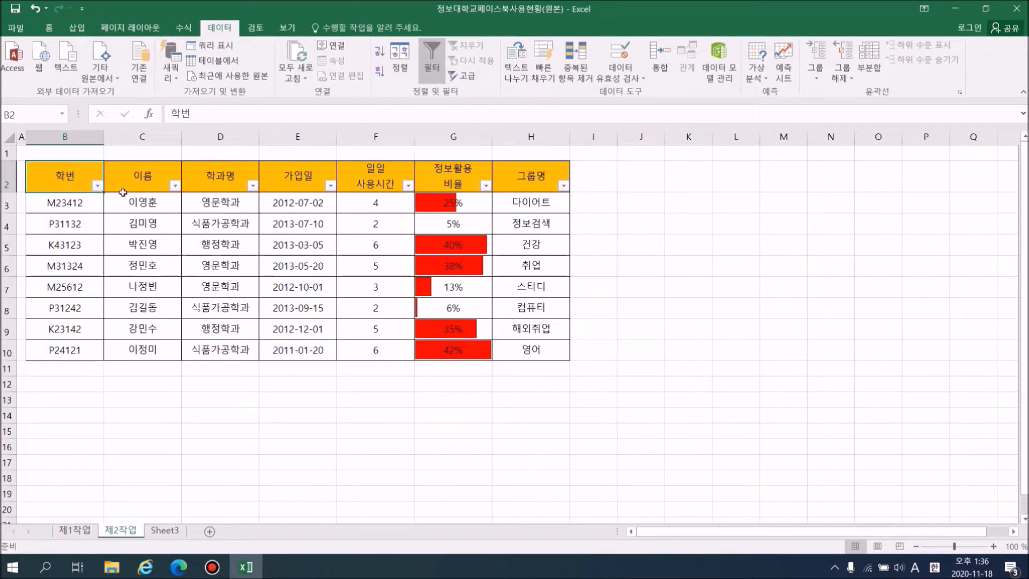
click(432, 60)
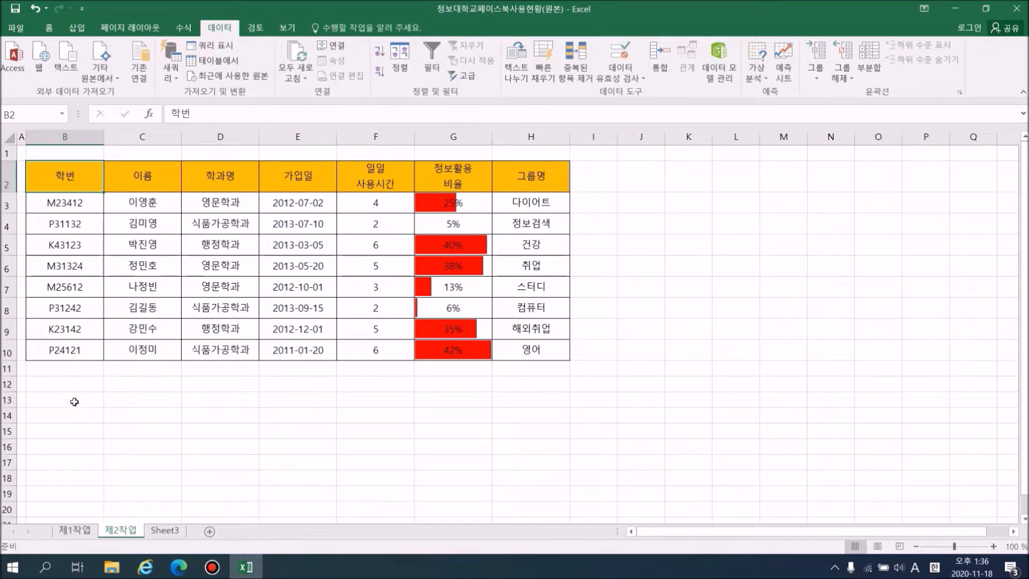
- Copy the 학번 header from B2 into cell B13
click(74, 403)
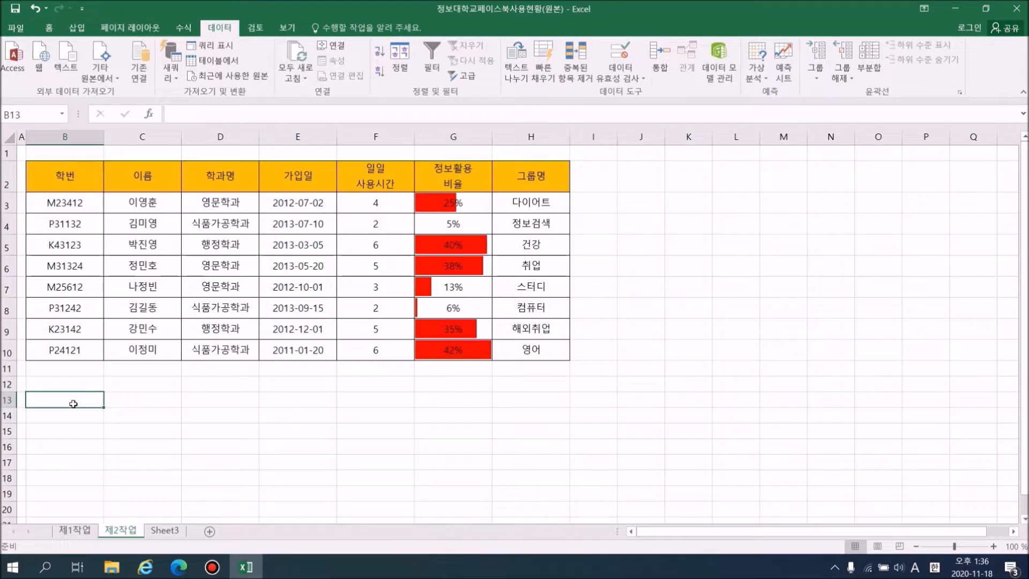
click(74, 176)
right_click(74, 176)
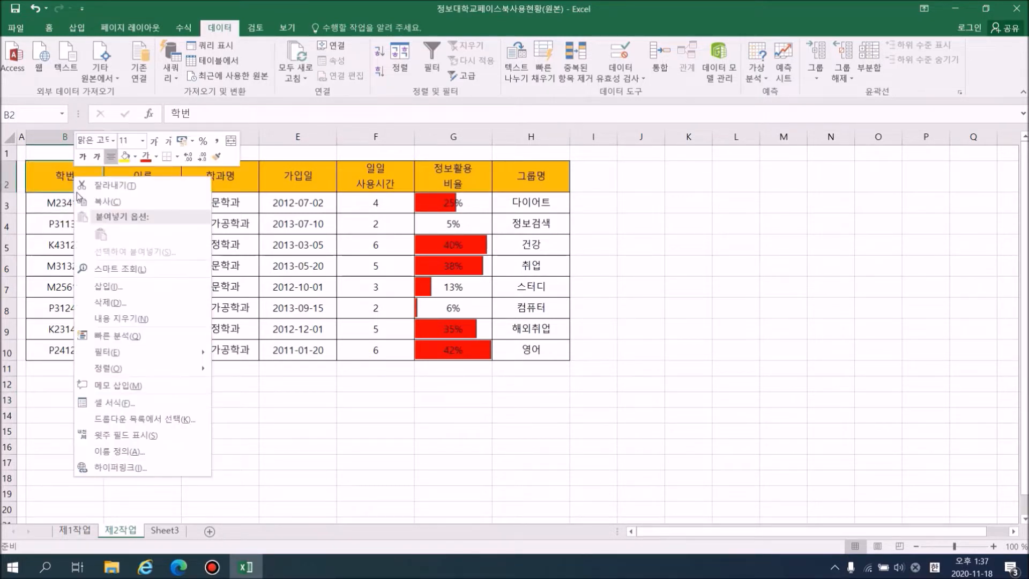
click(105, 207)
click(67, 401)
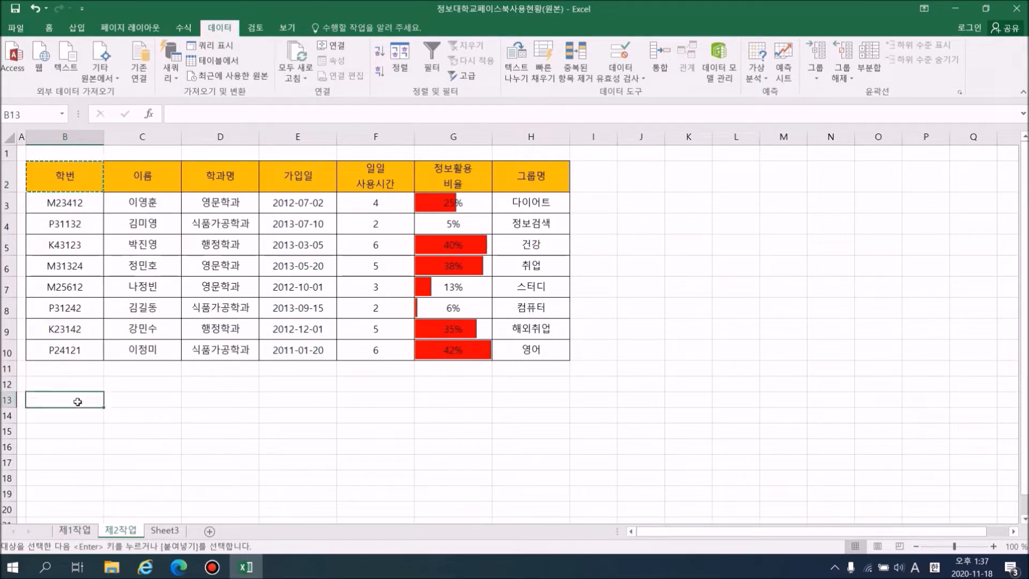
key(ctrl+v)
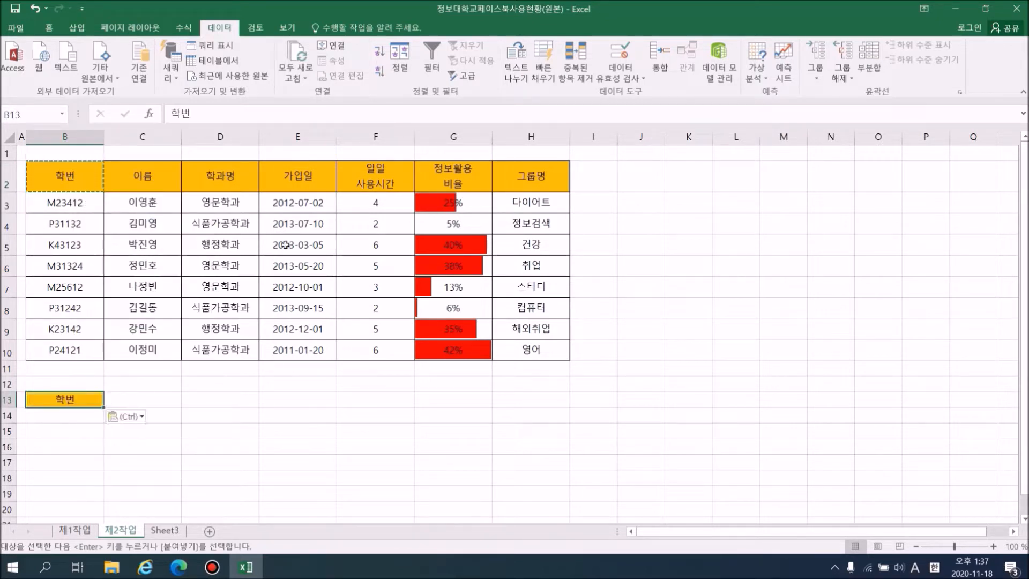
- Copy the 가입일 header from E2 into cell C13 beside the 학번 heading
click(311, 183)
key(ctrl+c)
click(158, 402)
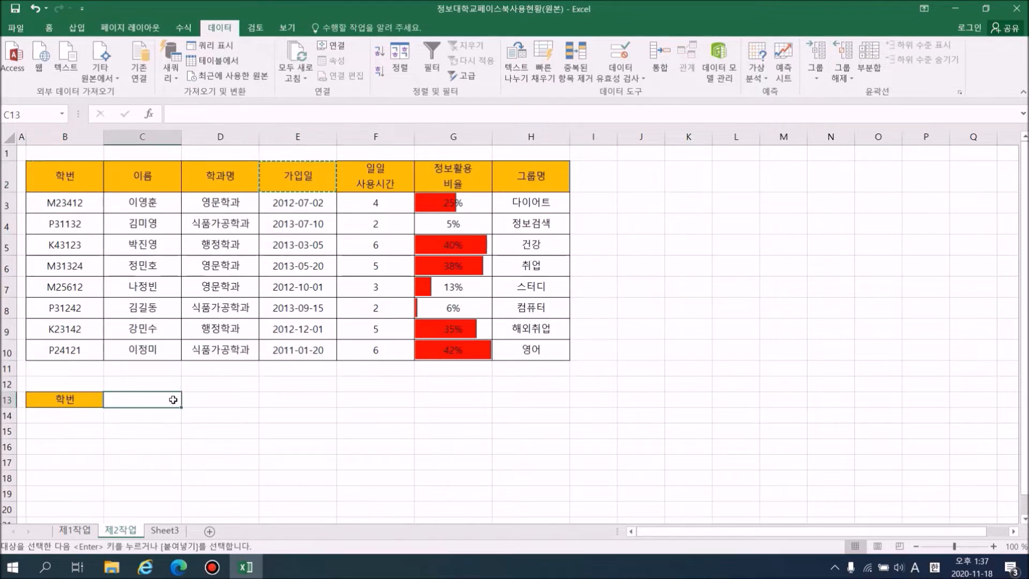
key(ctrl+v)
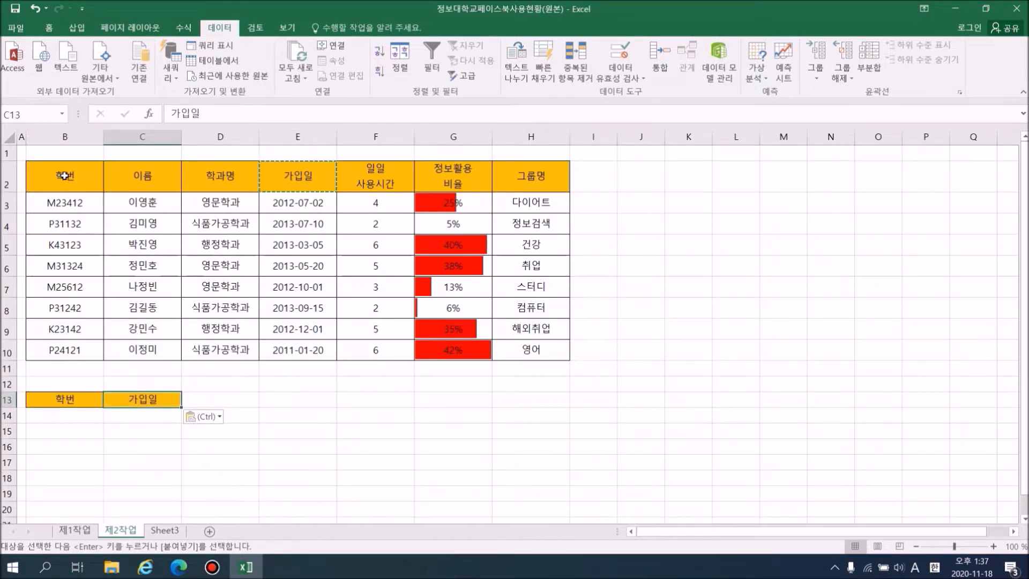
- Compare the 학번 and 가입일 headings in B13 and C13 with the matching headers of the table above
click(86, 170)
click(304, 176)
click(91, 179)
click(304, 177)
click(76, 402)
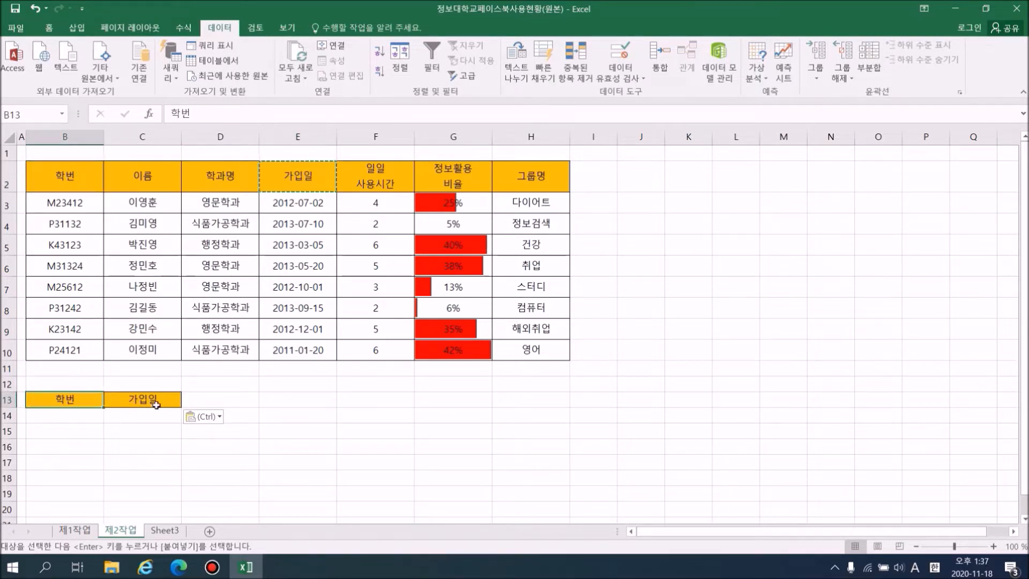
click(154, 400)
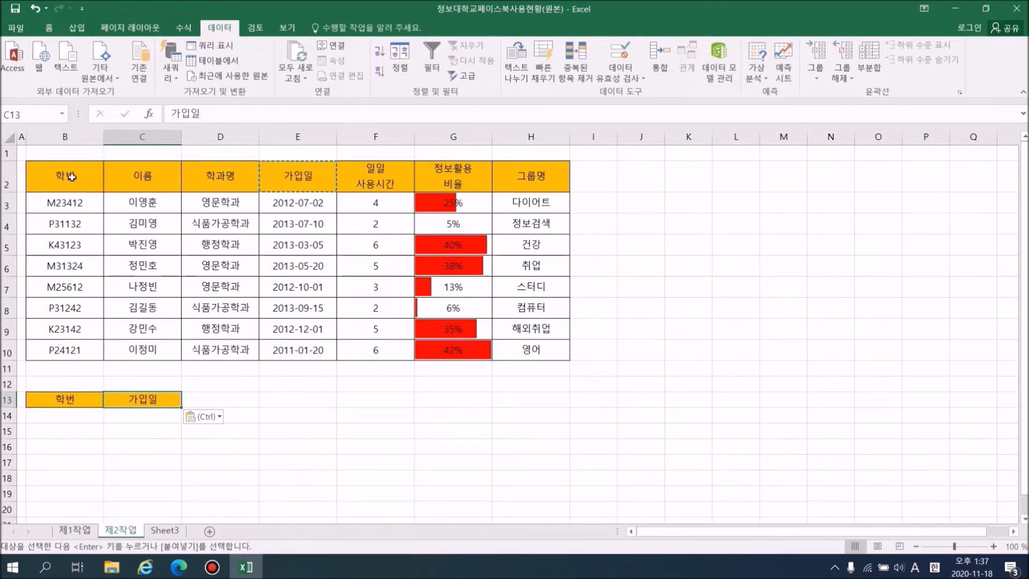
click(69, 176)
click(64, 402)
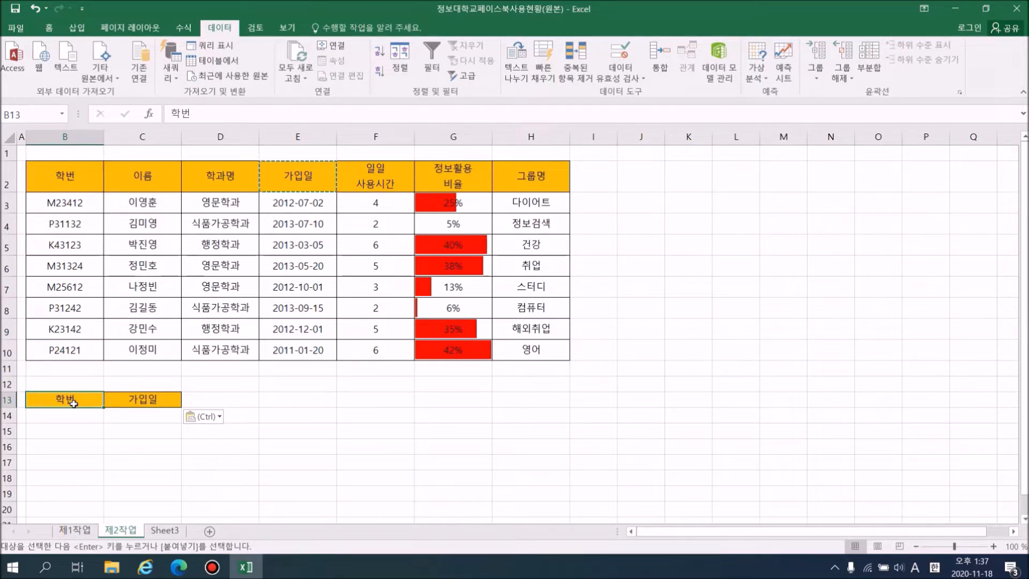
click(148, 400)
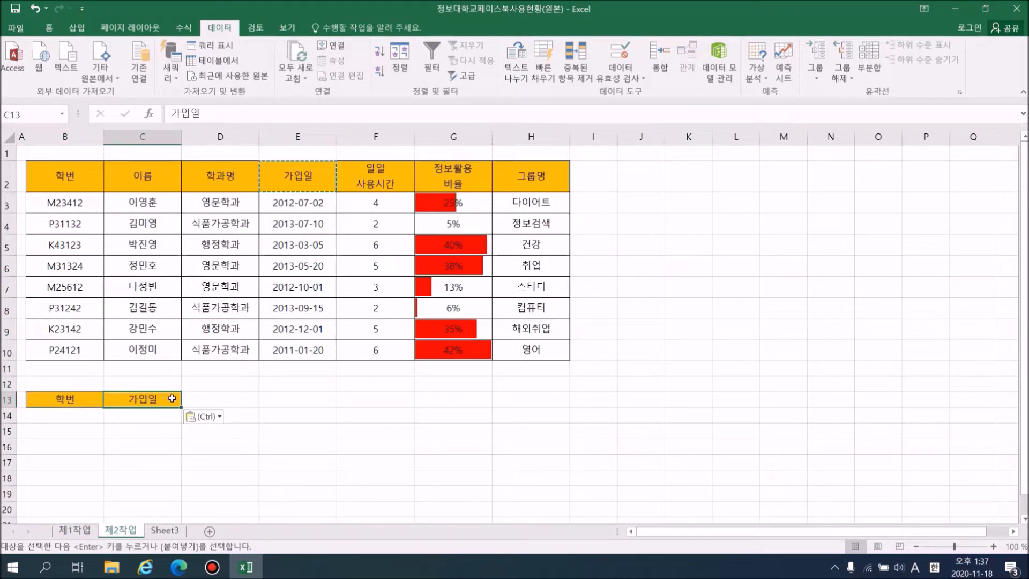
- Enter the condition p* under the 학번 heading in cell B14
click(76, 414)
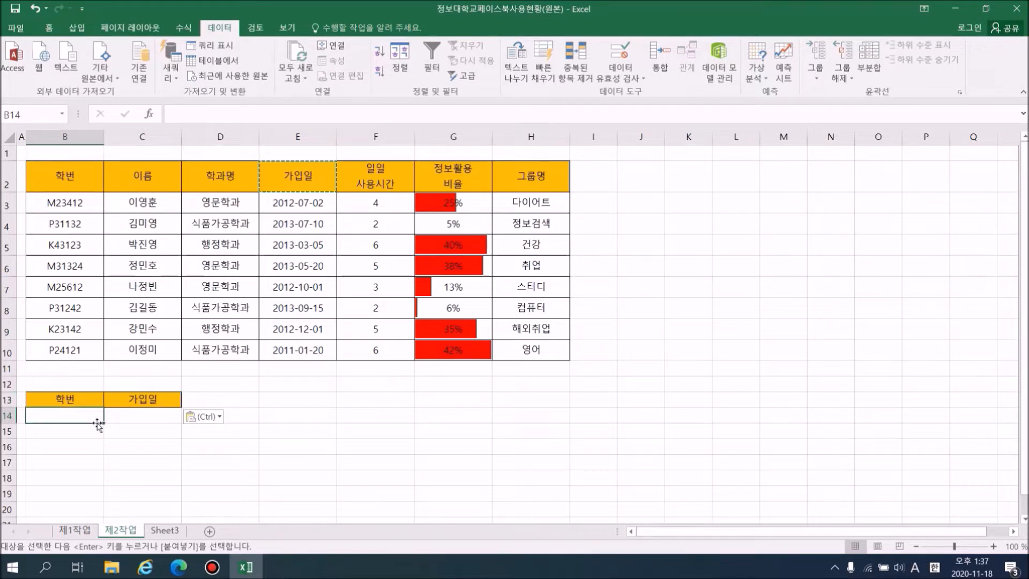
text(p*)
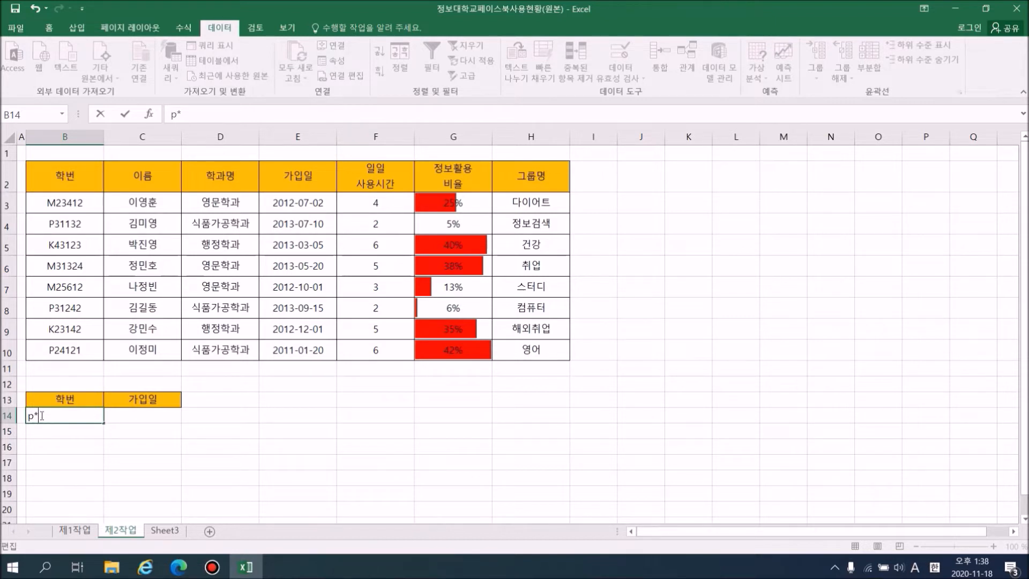
click(145, 420)
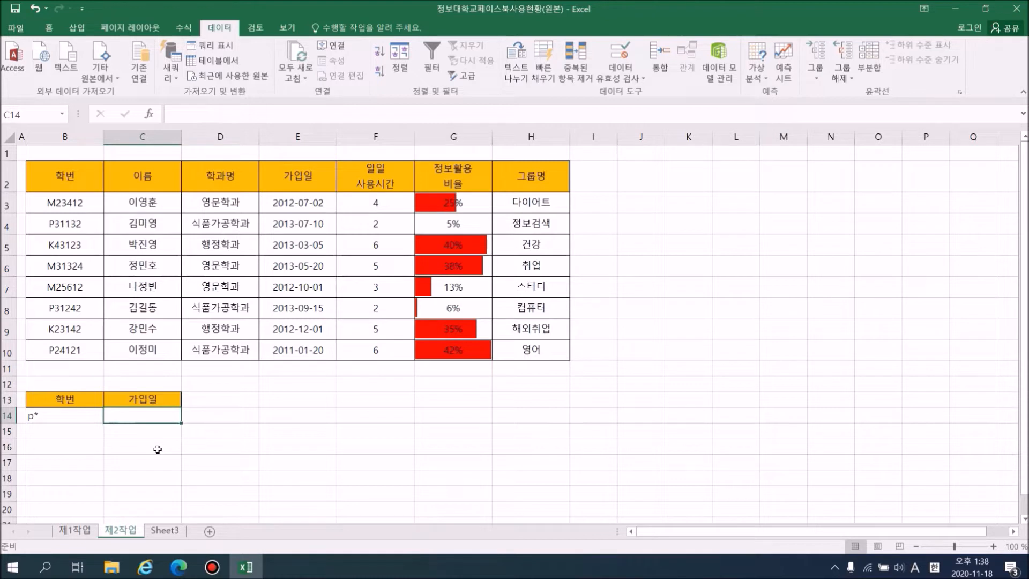
- Examine C14 and C15 as same-row and different-row positions for a second condition relative to B14
click(74, 417)
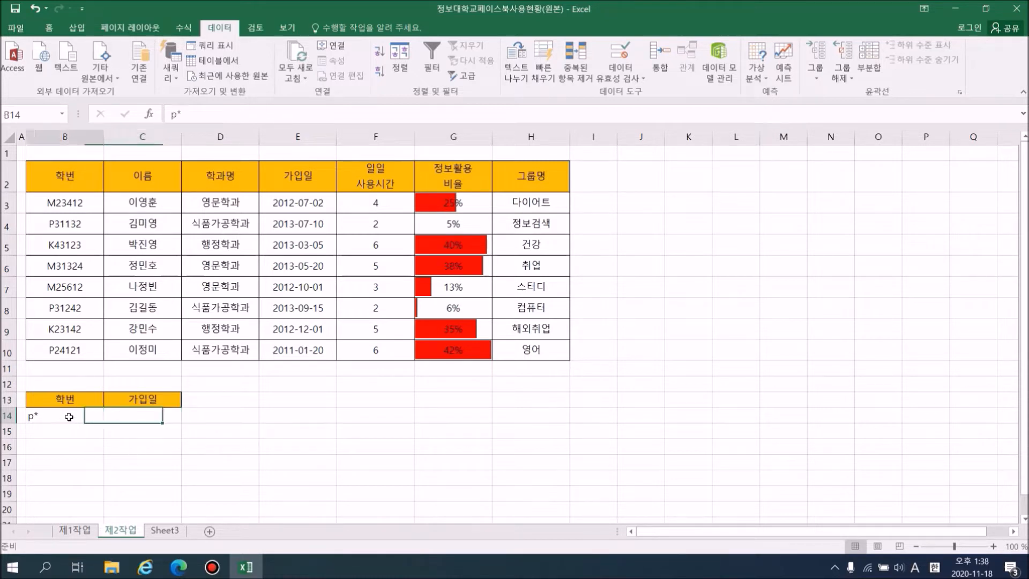
click(153, 418)
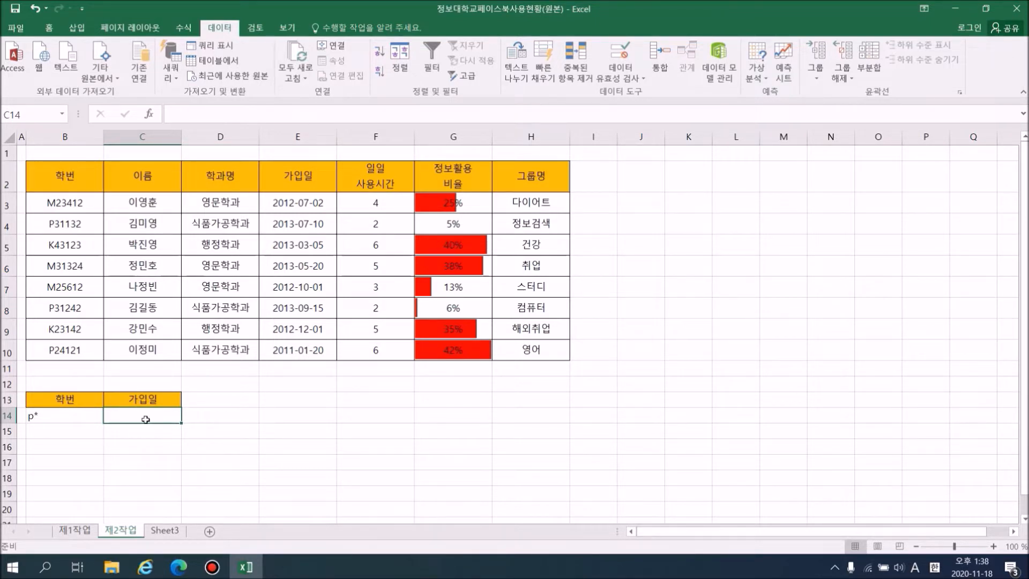
click(77, 418)
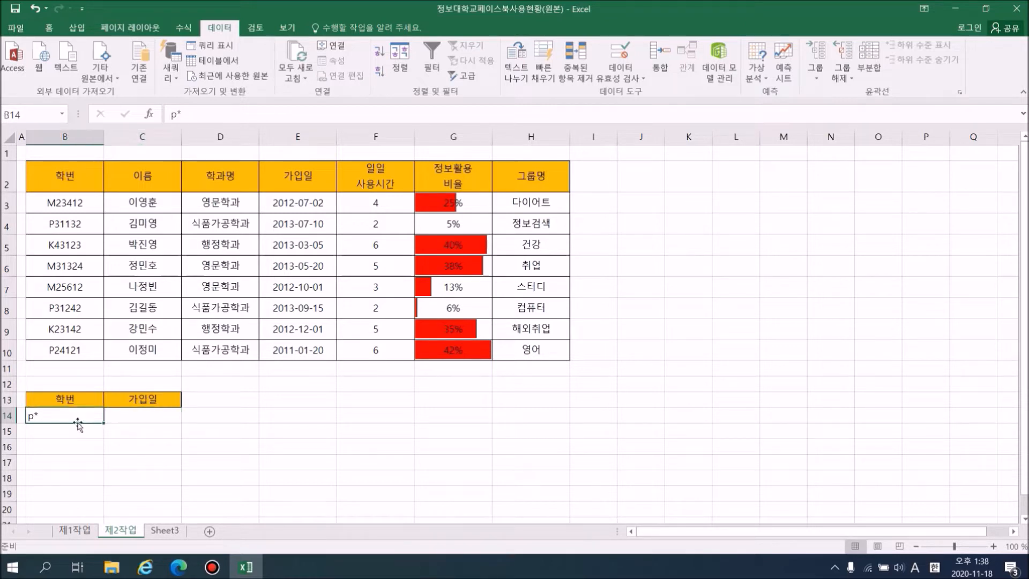
click(134, 432)
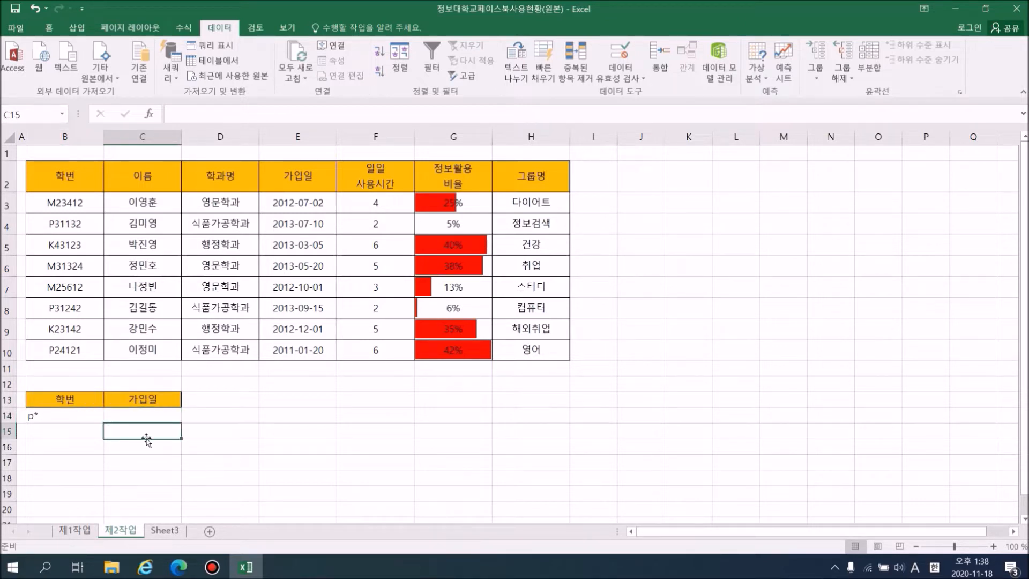
click(79, 418)
click(131, 417)
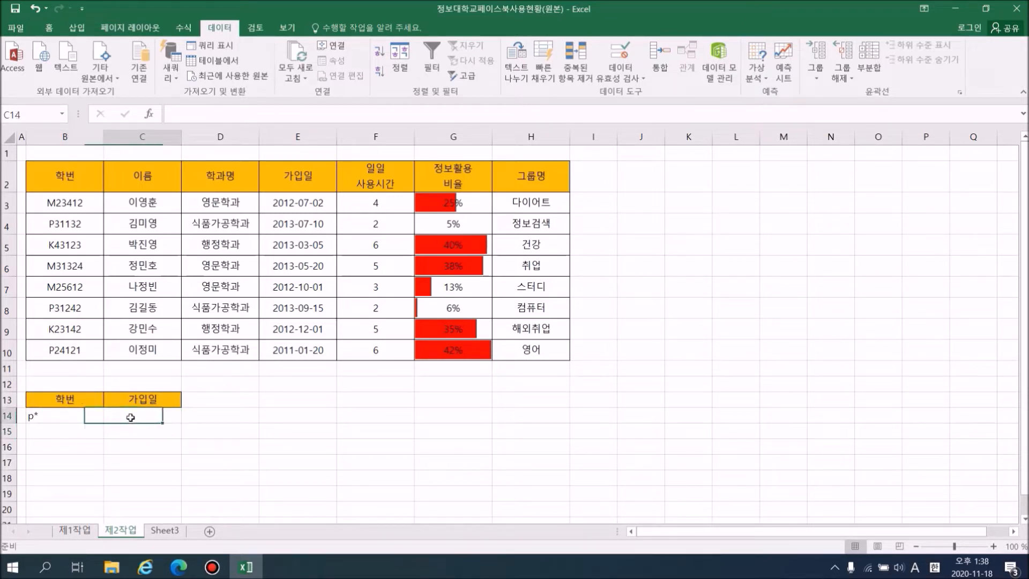
click(80, 416)
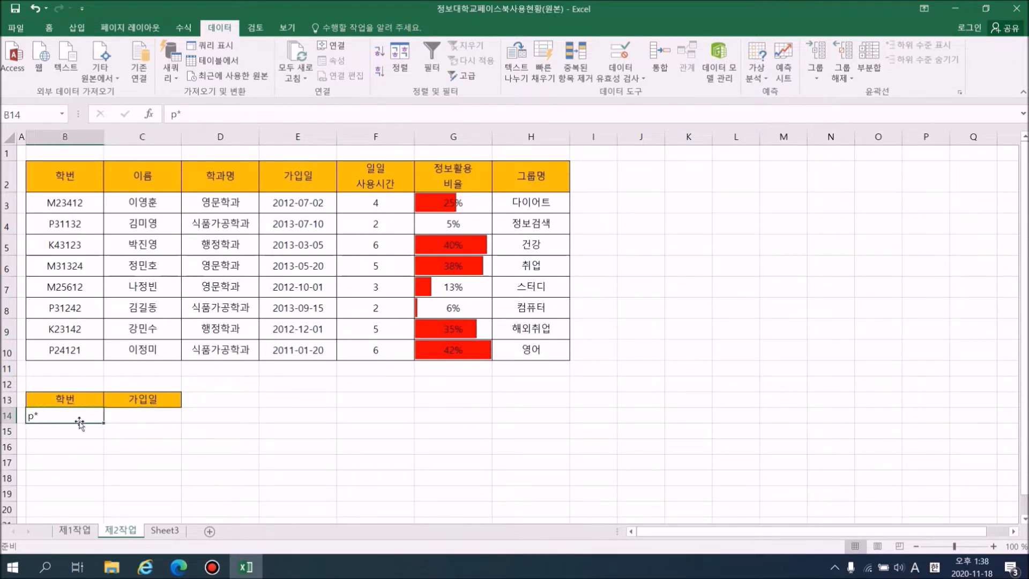
click(131, 432)
click(82, 413)
click(138, 429)
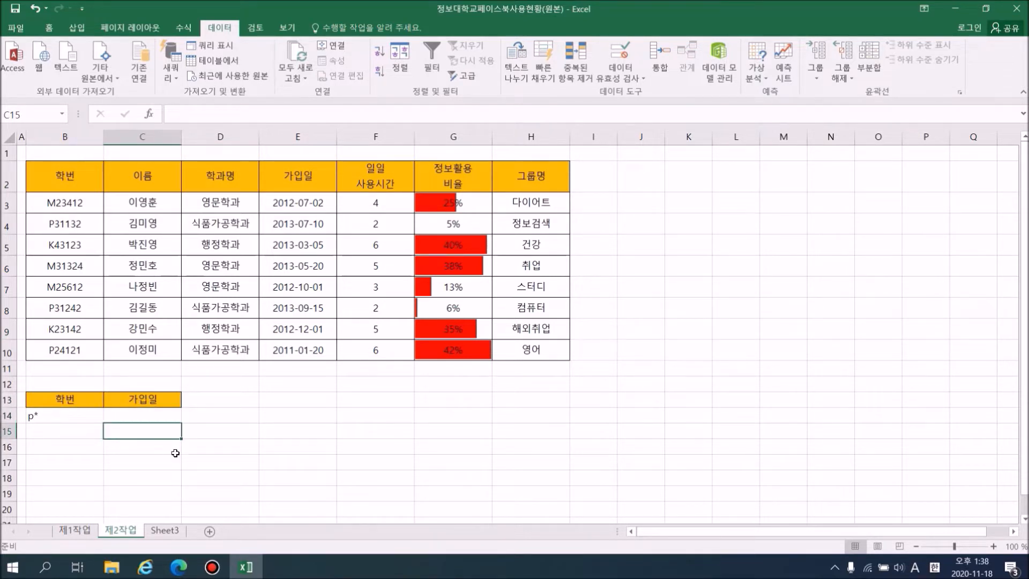
- Enter the condition >=2013-01-01 under the 가입일 heading in cell C14
click(154, 415)
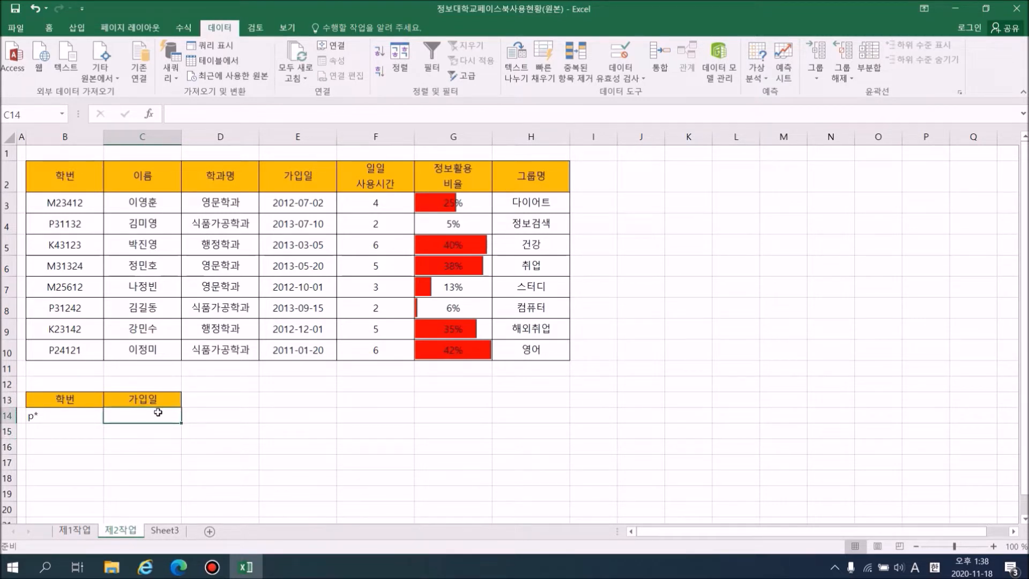
text(>)
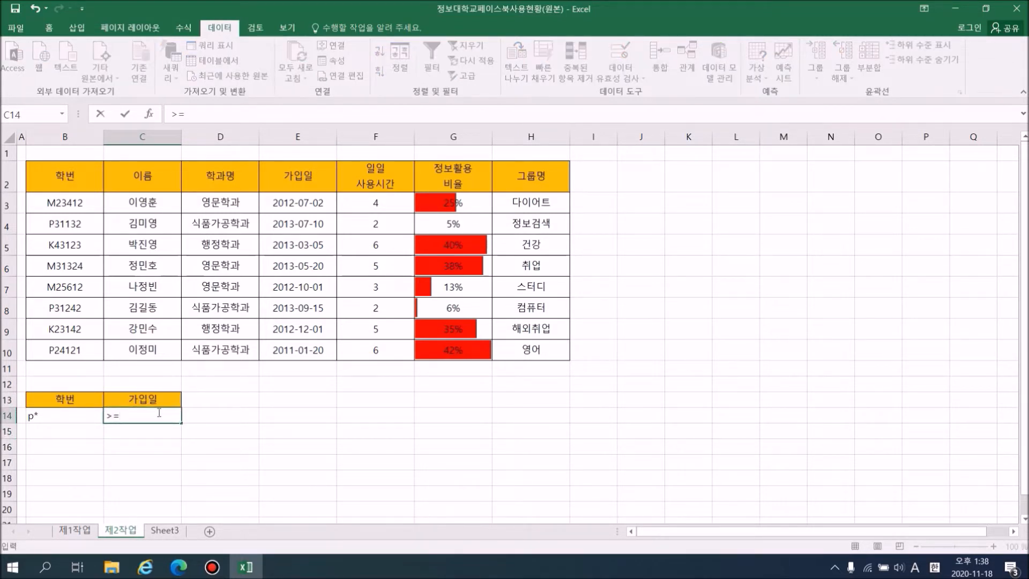
text(=2013-01-01)
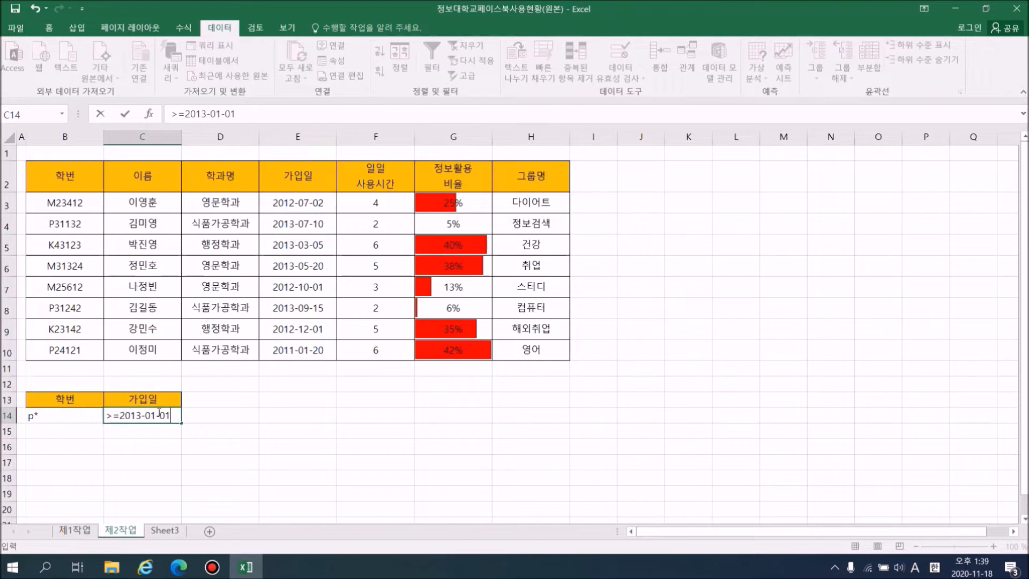
key(Return)
click(145, 417)
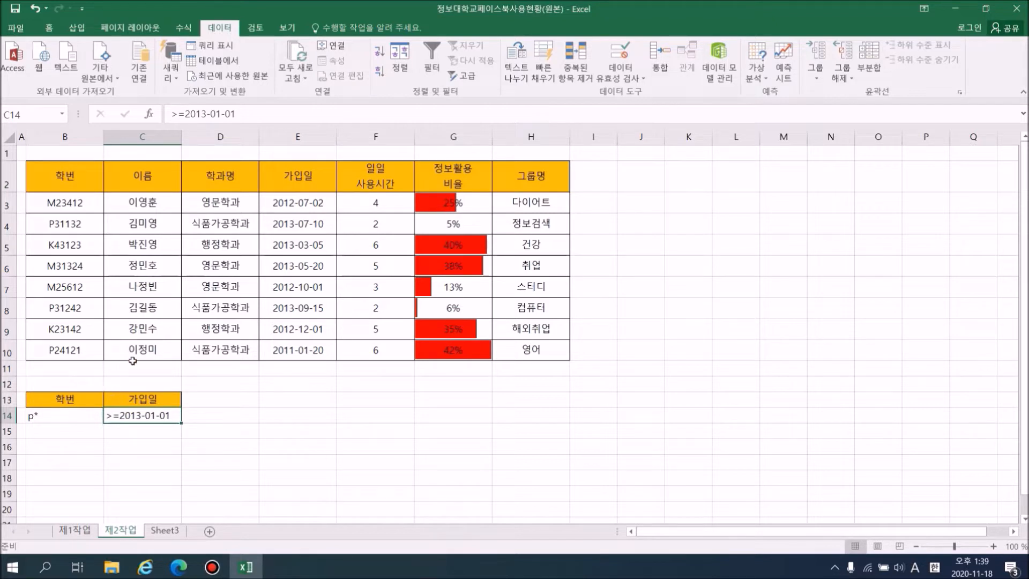
click(88, 402)
click(131, 403)
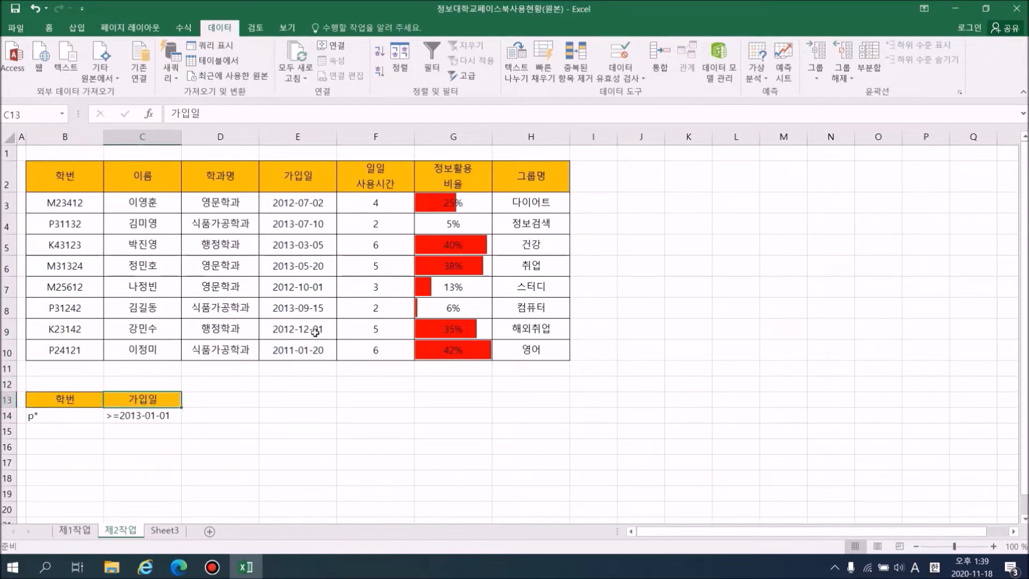
- Apply an advanced filter to the table B2:H10 with criteria range B13:C14, copying the results to B18
click(228, 250)
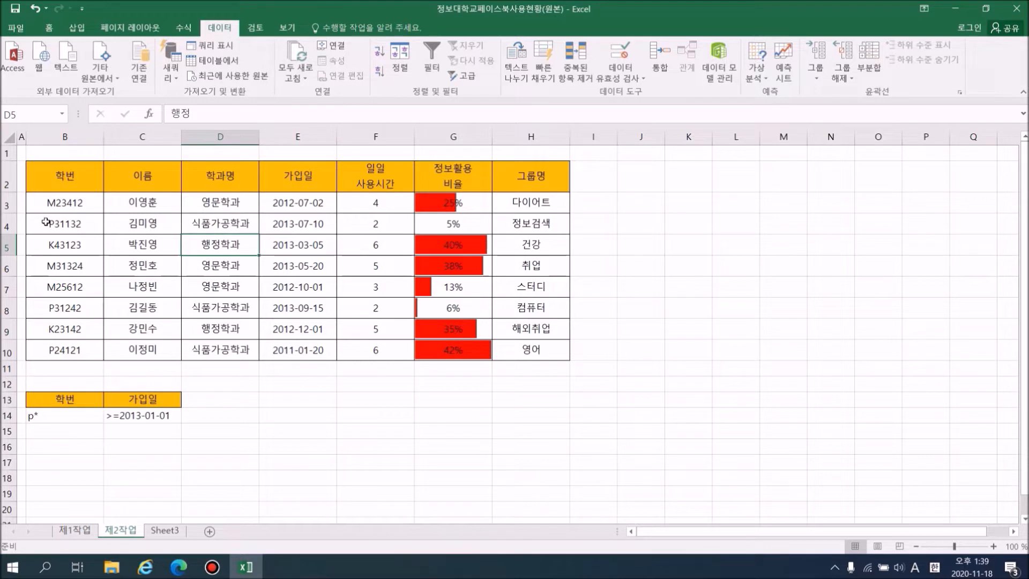
click(468, 76)
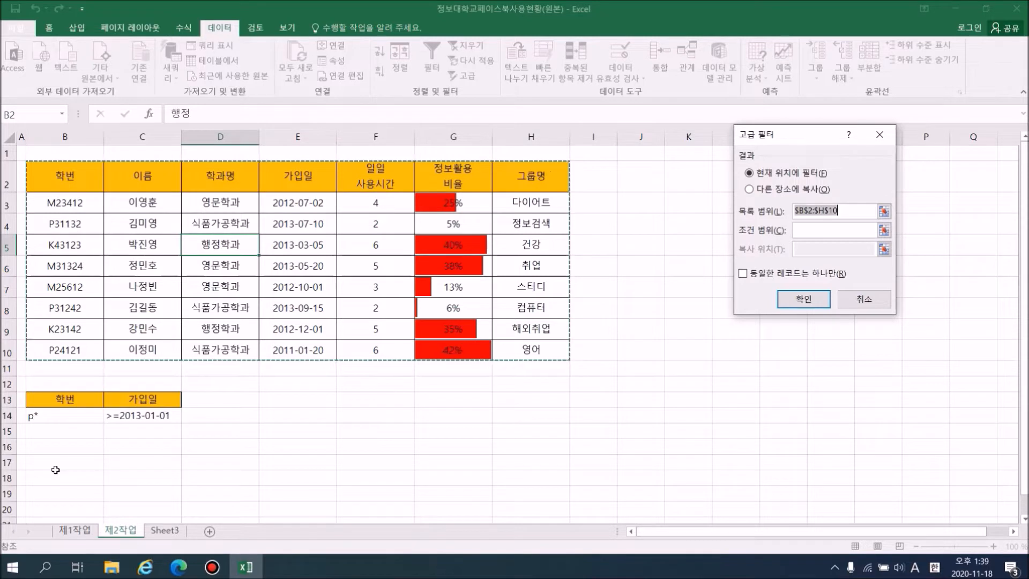
click(749, 190)
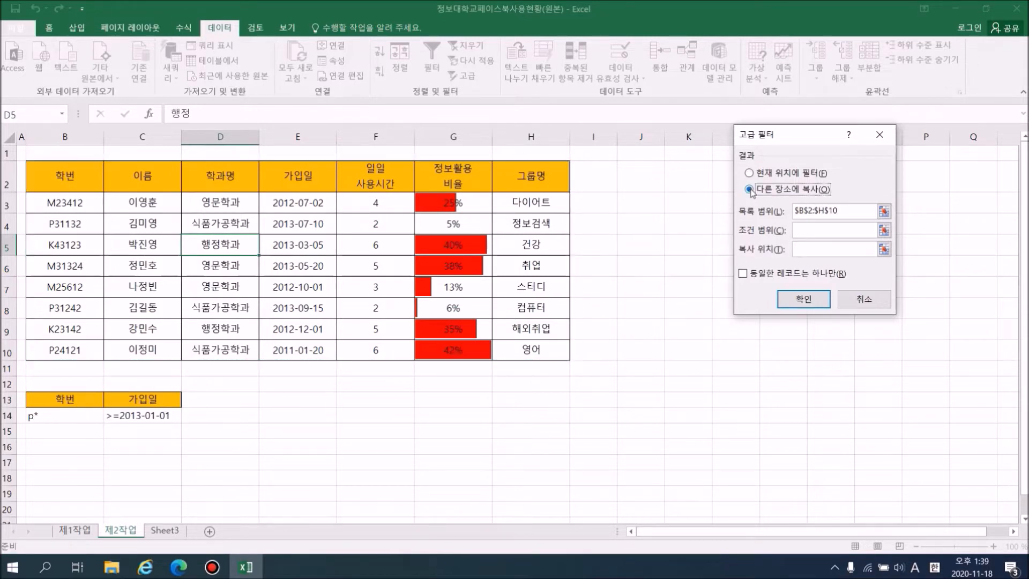
click(816, 229)
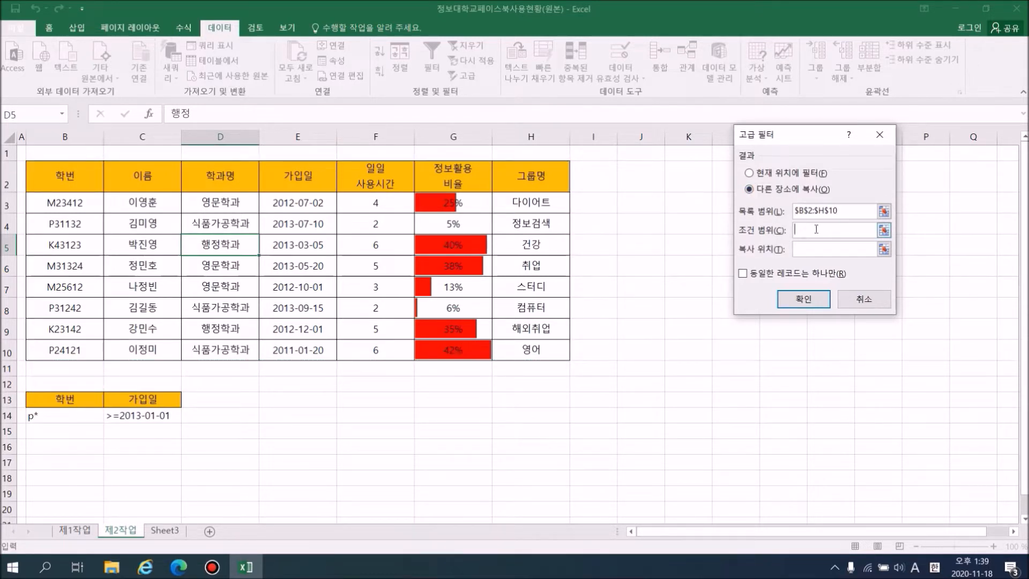
drag(42, 398, 174, 415)
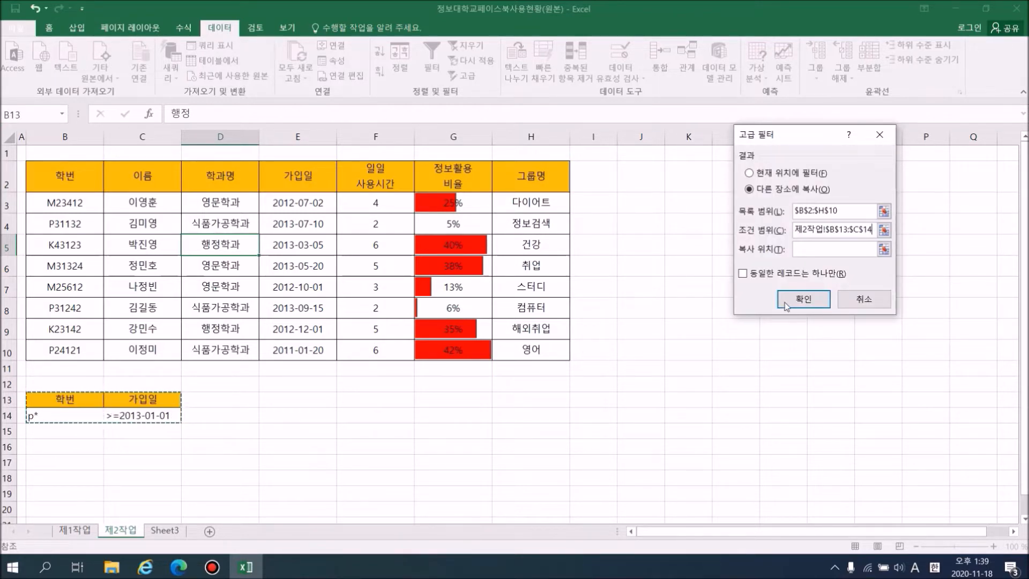
click(820, 249)
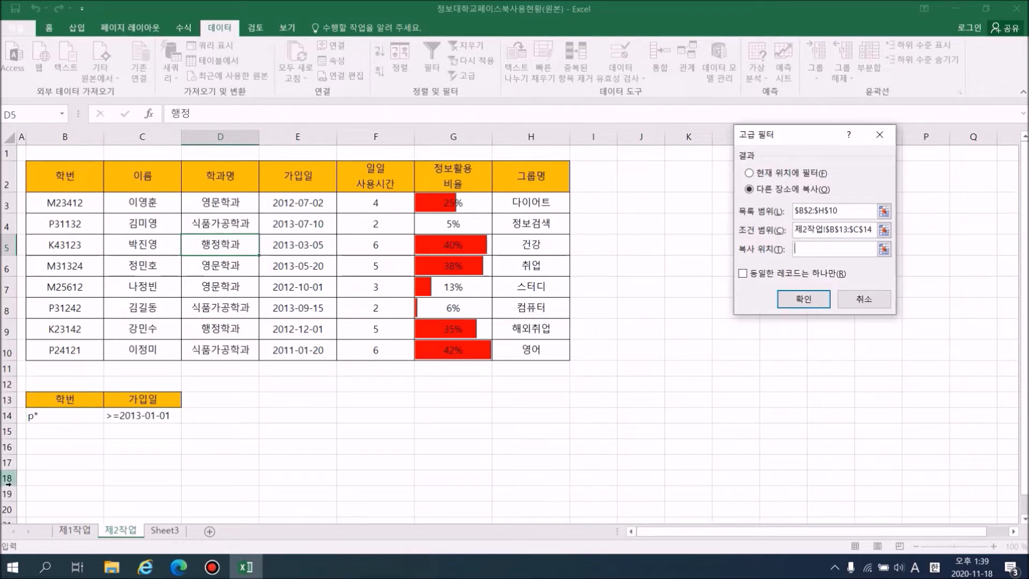
click(57, 480)
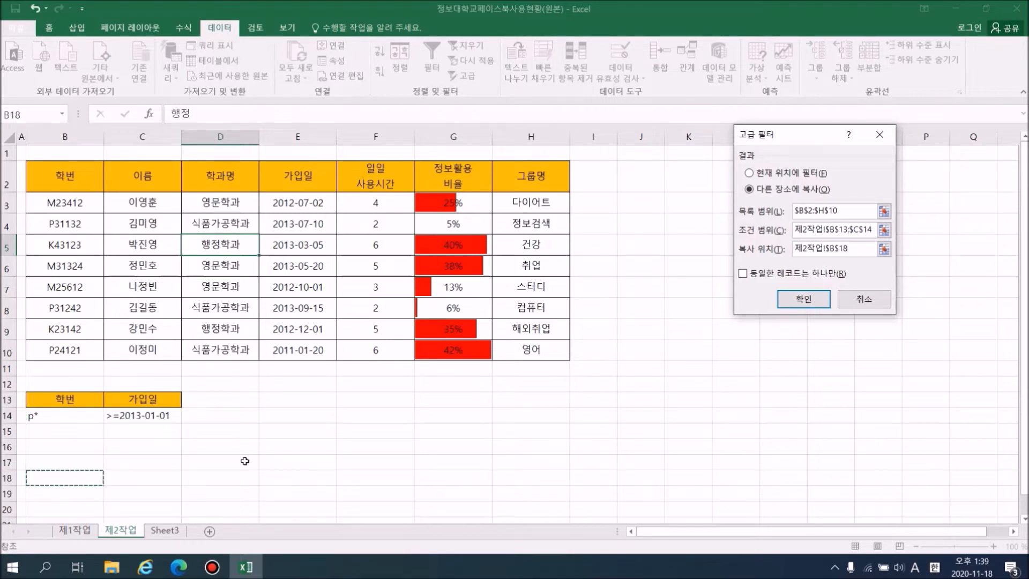
click(806, 300)
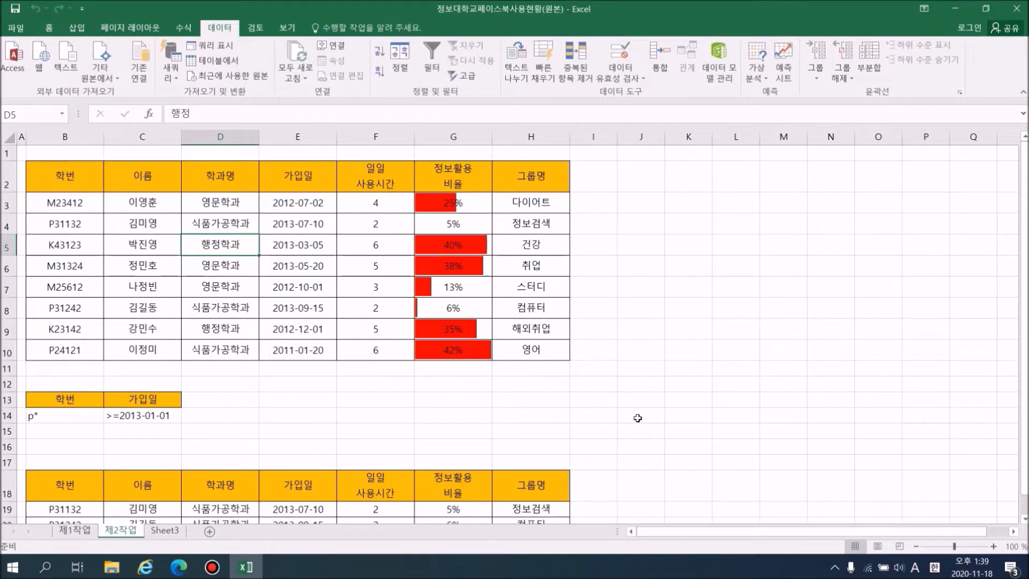
- Collapse the ribbon to make more room for viewing the table, the conditions and the filtered results together
scroll(638, 418, down, 1)
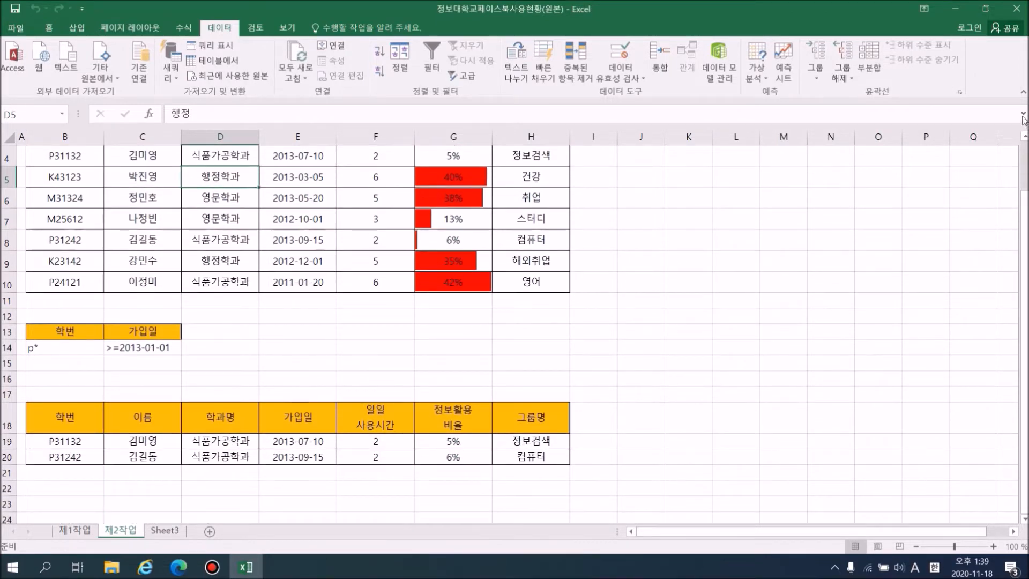
click(1024, 92)
scroll(598, 317, up, 1)
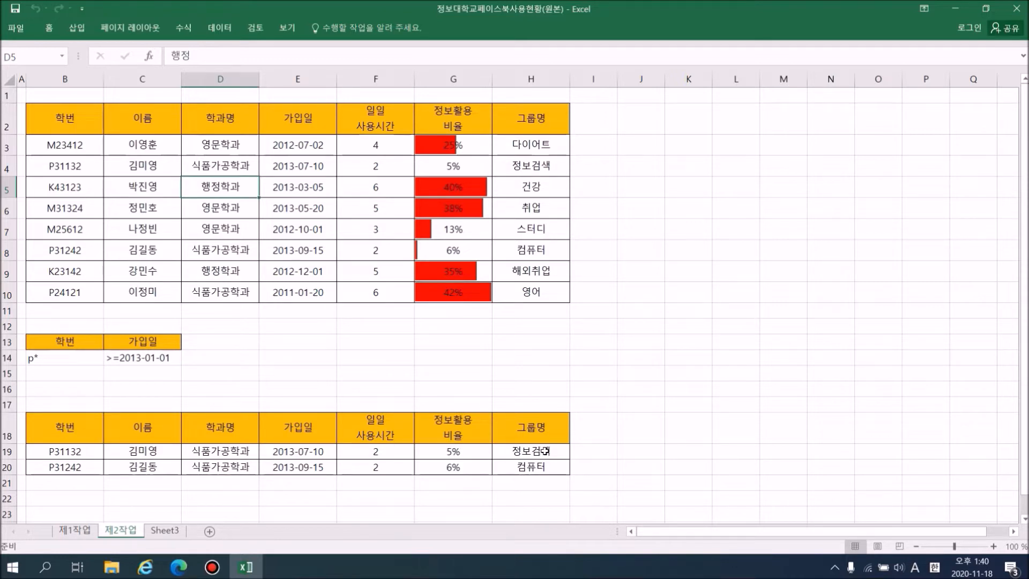
- Move the >=2013-01-01 condition from C14 down to C15, one row below the 학번 condition
click(149, 359)
mouse_move(137, 367)
mouse_down()
mouse_move(61, 361)
mouse_move(144, 360)
mouse_move(72, 360)
mouse_move(145, 366)
mouse_move(146, 383)
mouse_up()
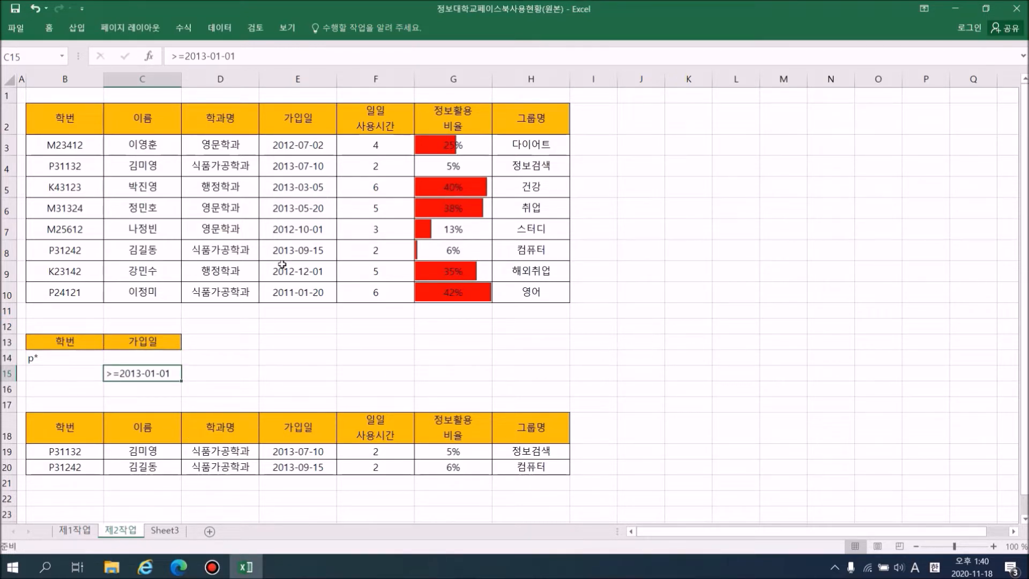
- Apply an advanced filter to the table B2:H10 with criteria range B13:C15, copying the results to I12
click(185, 186)
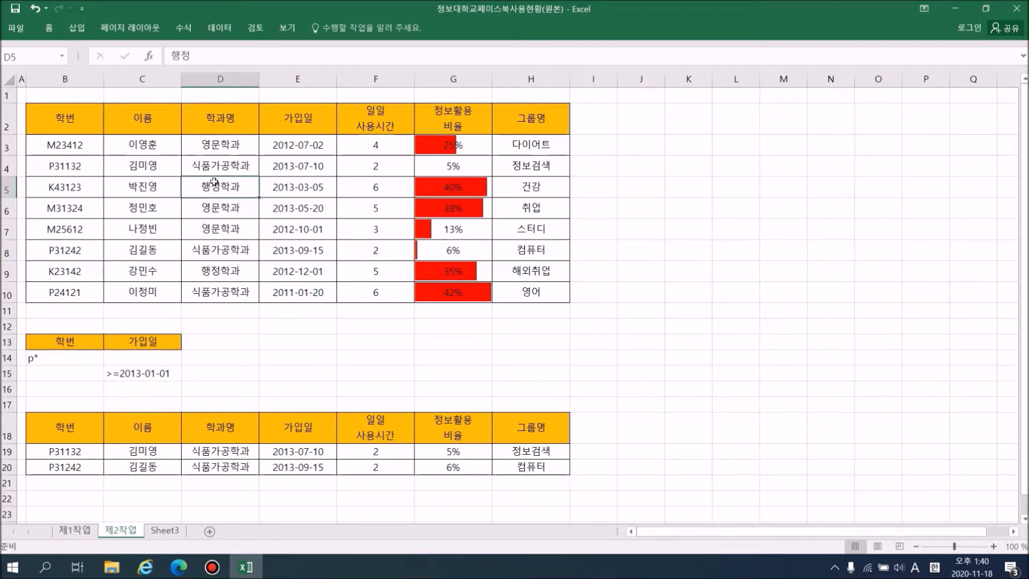
click(226, 29)
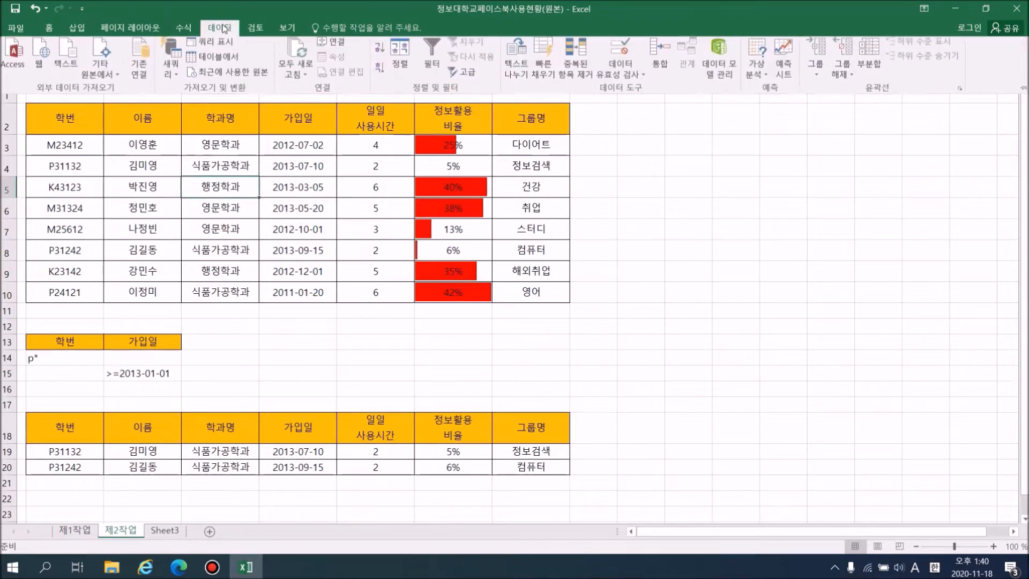
click(467, 76)
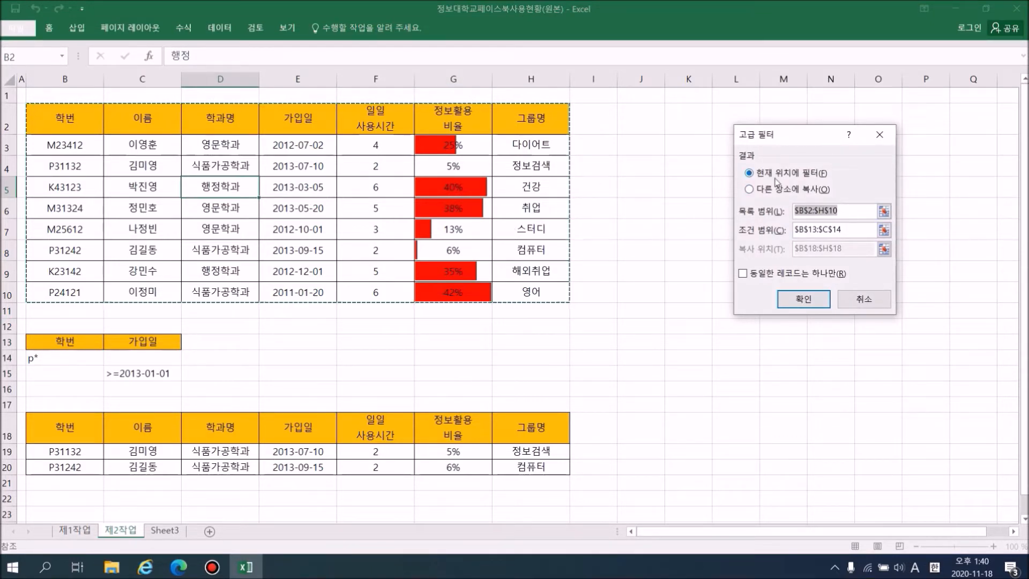
click(749, 189)
click(856, 231)
drag(856, 232, 793, 231)
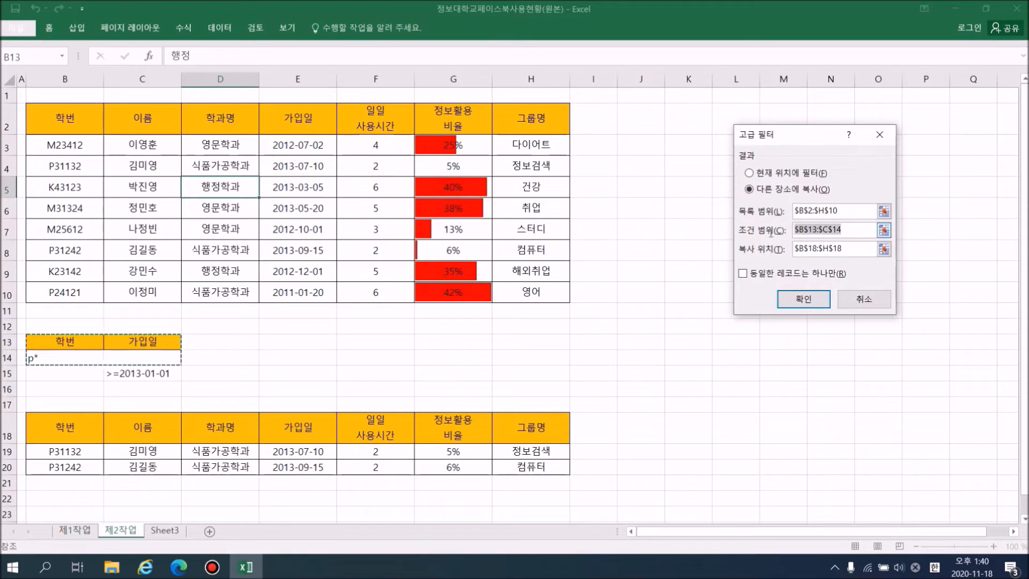
click(70, 342)
drag(71, 342, 158, 376)
key(Tab)
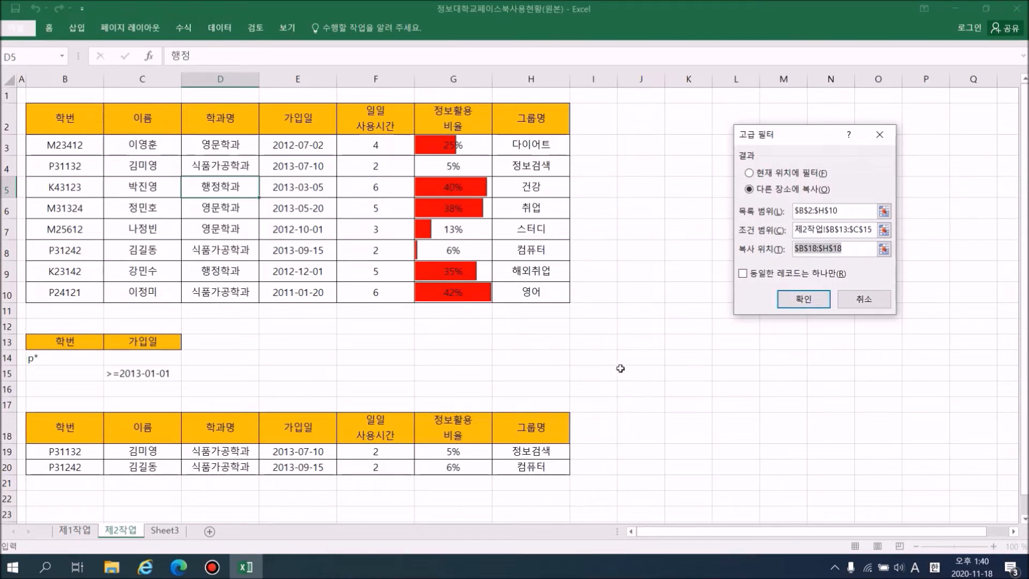
click(591, 327)
click(812, 300)
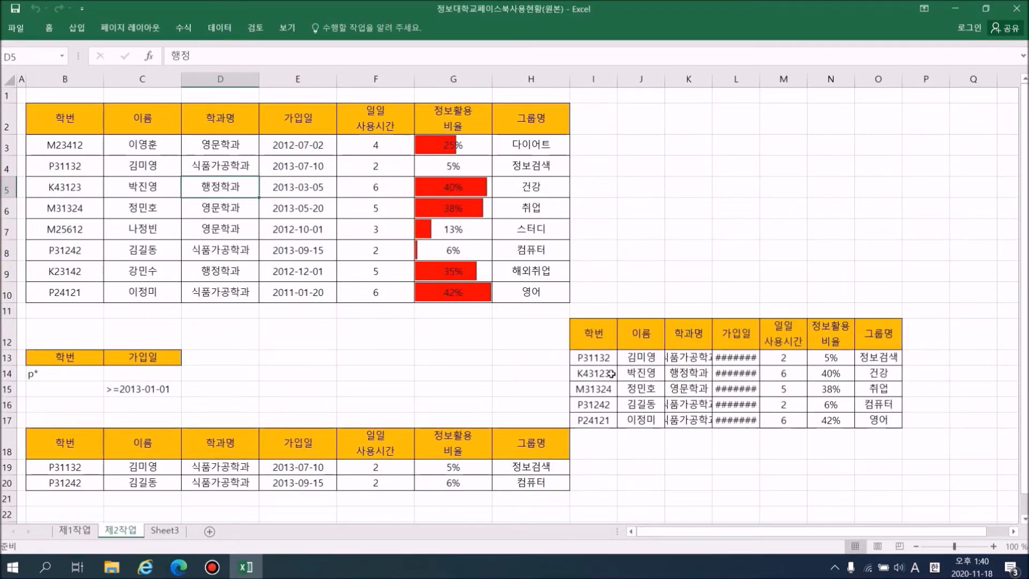
- Widen column L to fit the extracted 가입일 dates and check the dates against the condition
click(67, 370)
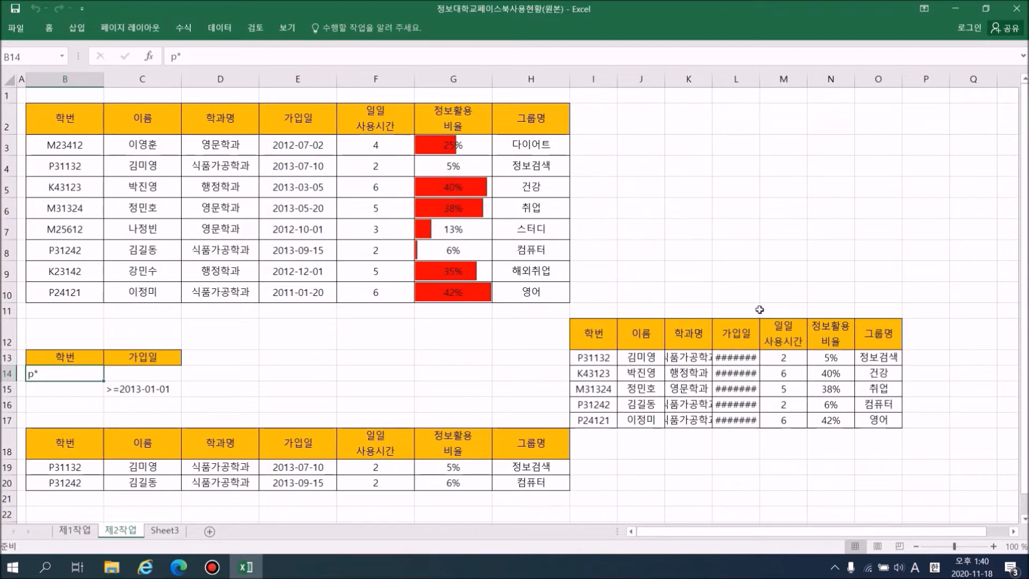
drag(760, 79, 803, 79)
click(768, 374)
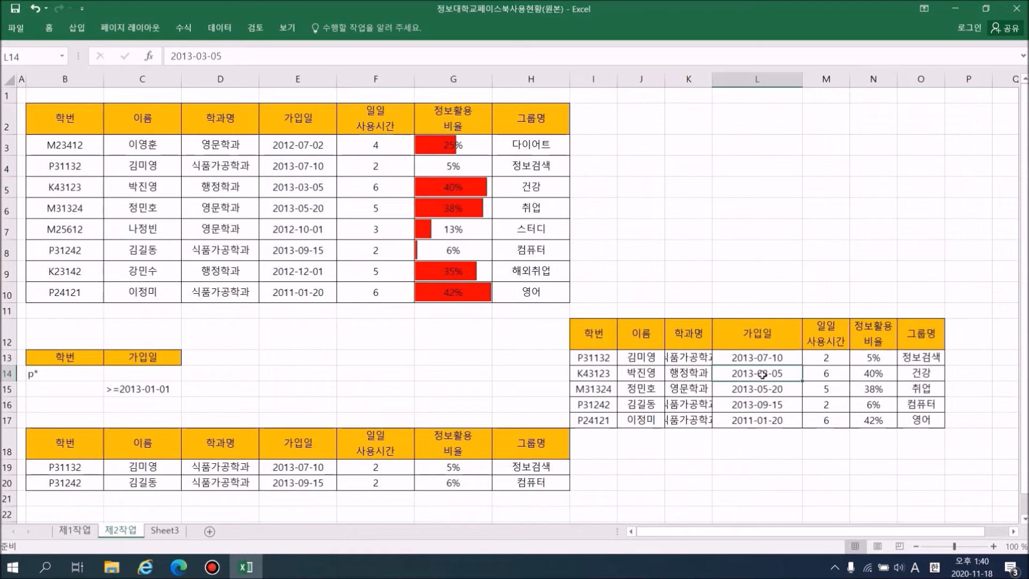
click(764, 393)
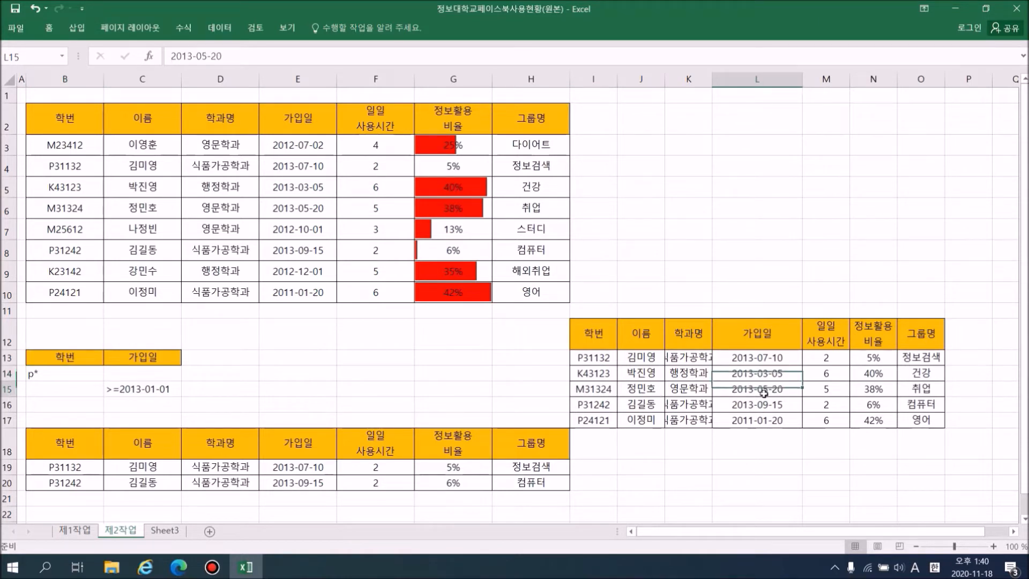
click(755, 423)
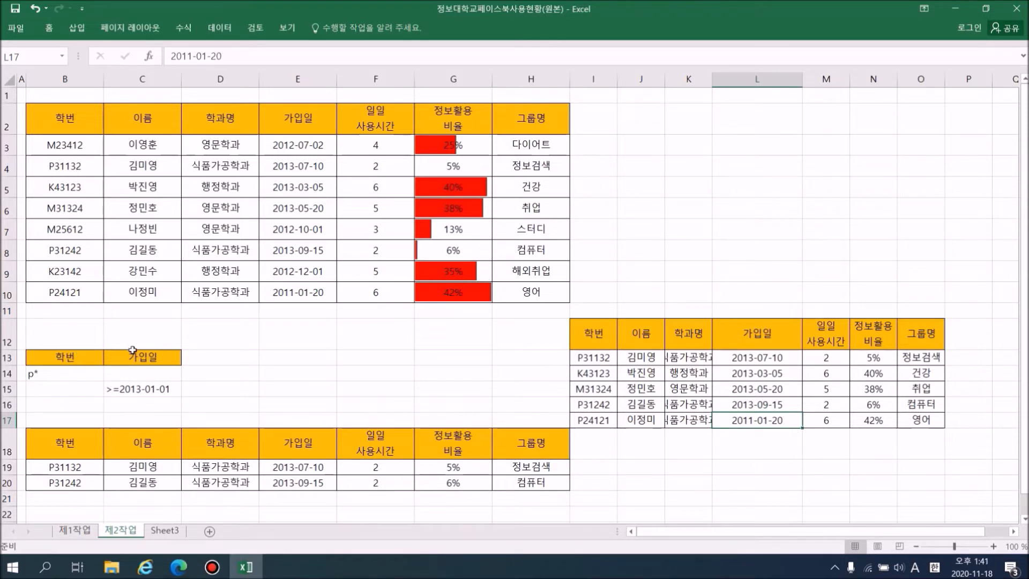
- Examine how the 학번 condition in B14 and the 가입일 condition in C15 on separate rows relate to the records extracted in columns I to O
click(78, 373)
click(131, 388)
click(86, 378)
click(130, 390)
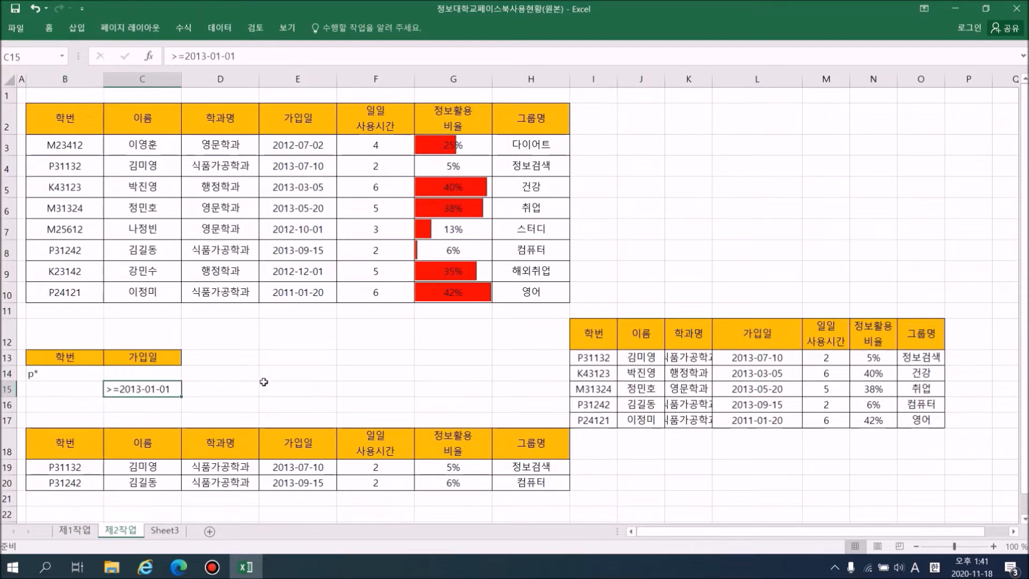
click(74, 375)
click(129, 380)
click(93, 379)
click(136, 391)
drag(593, 79, 925, 92)
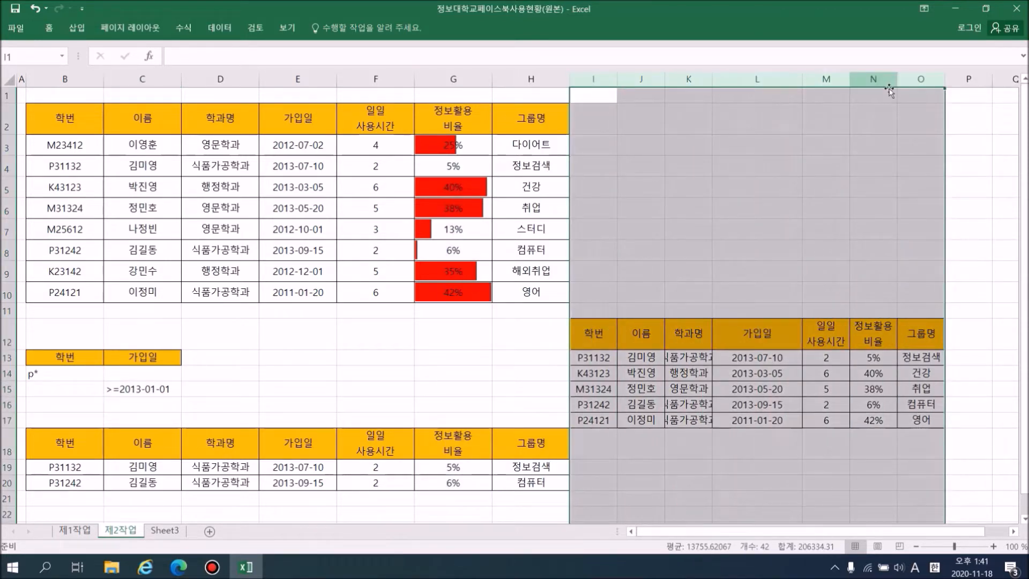
click(715, 212)
click(716, 376)
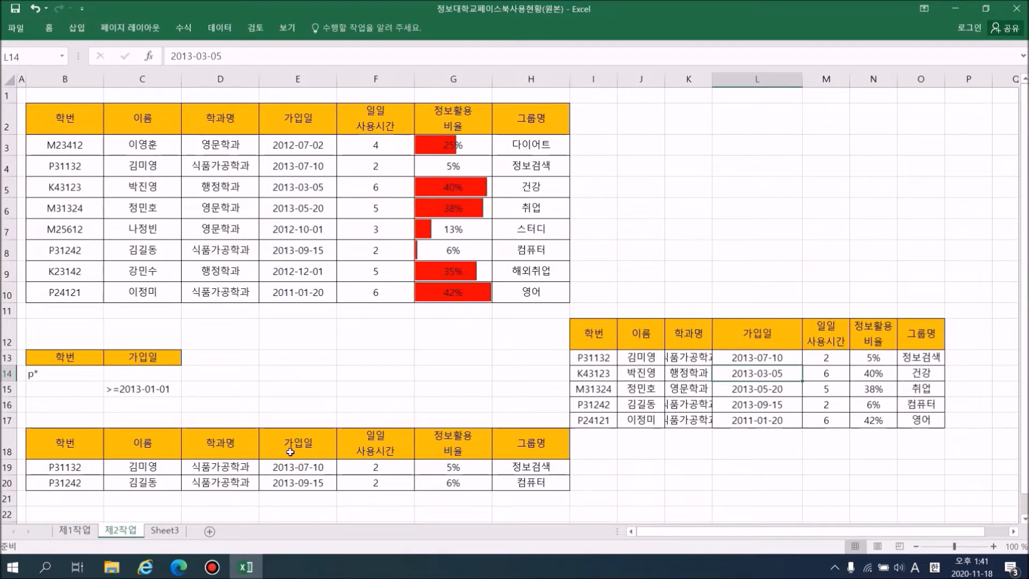
- Restore the full ribbon and remove the fill colour from the extracted table B18:H20
drag(67, 444, 557, 483)
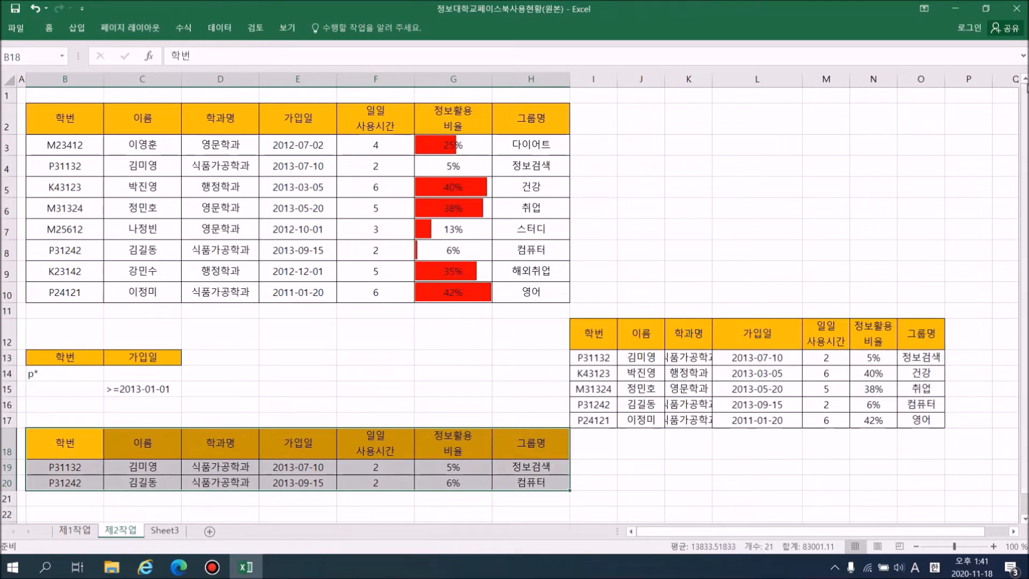
click(924, 12)
click(868, 113)
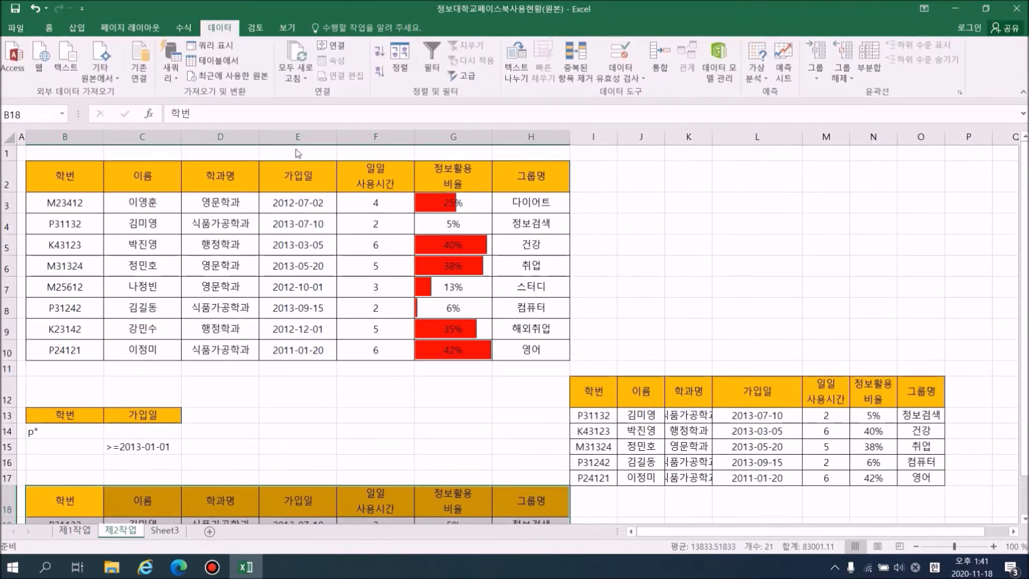
click(49, 32)
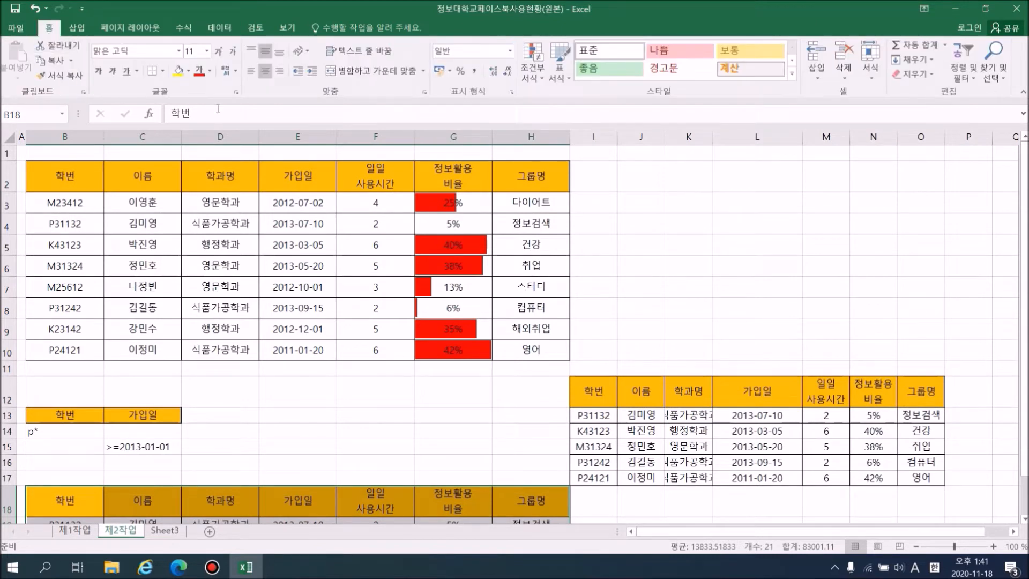
click(189, 71)
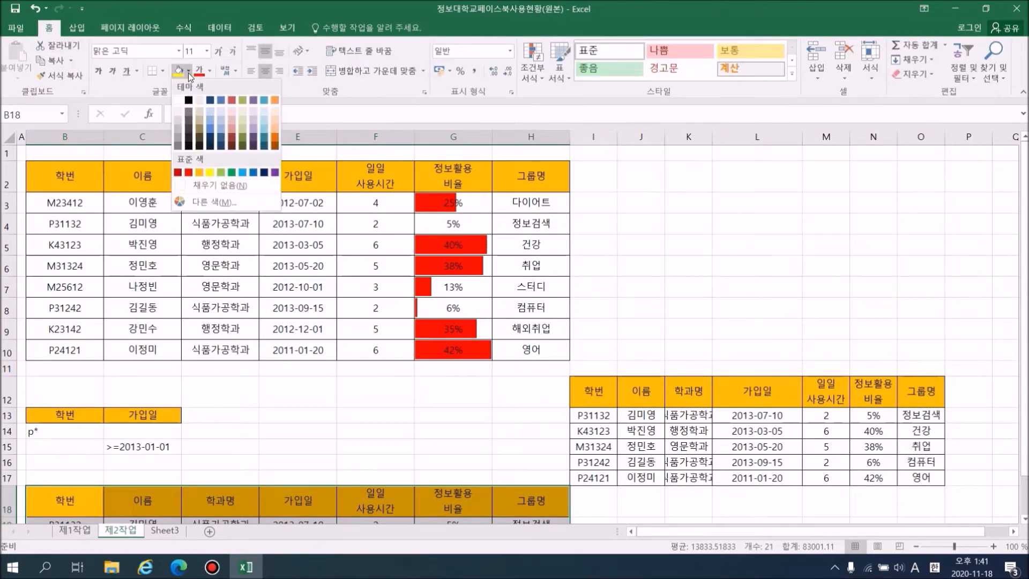
click(202, 188)
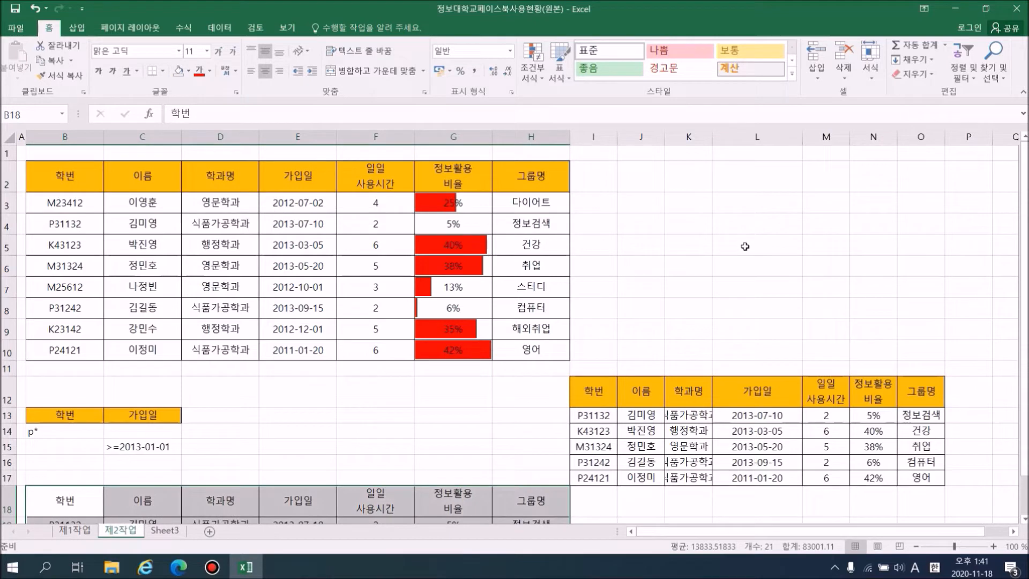
- Set the font colour of the 가입일 heading in E18 to black
scroll(745, 246, down, 1)
click(292, 445)
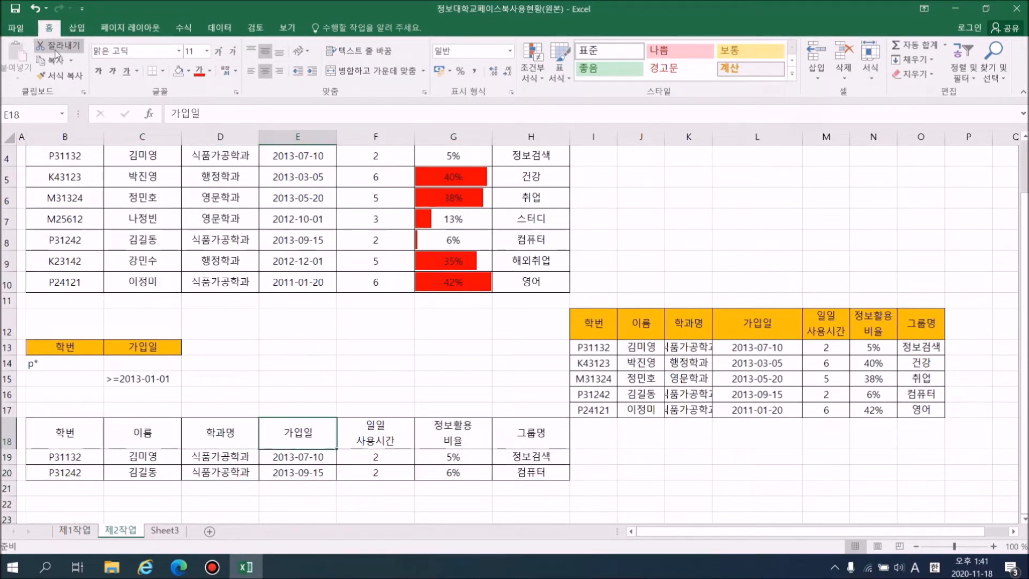
click(190, 72)
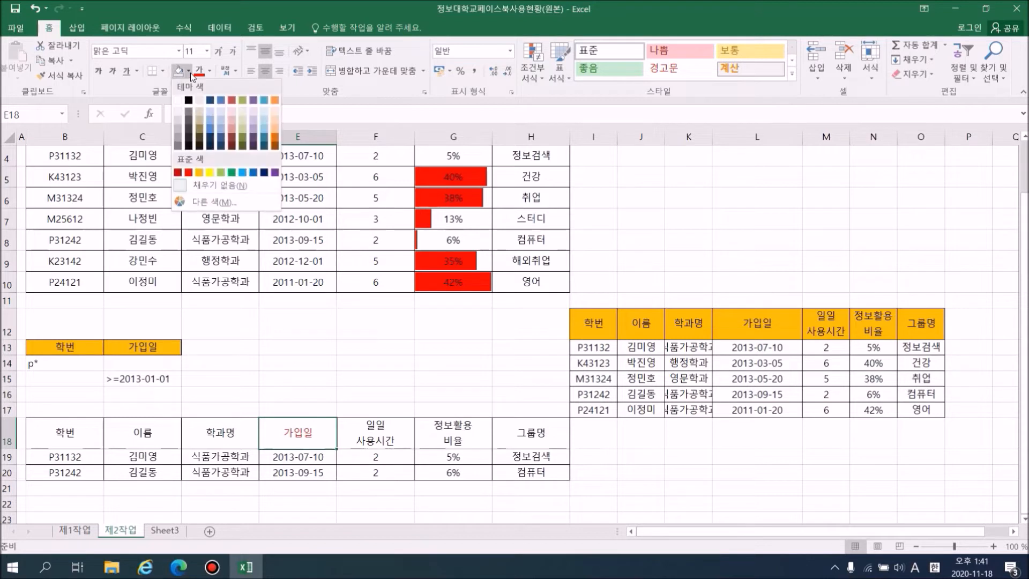
click(190, 73)
click(190, 73)
click(190, 73)
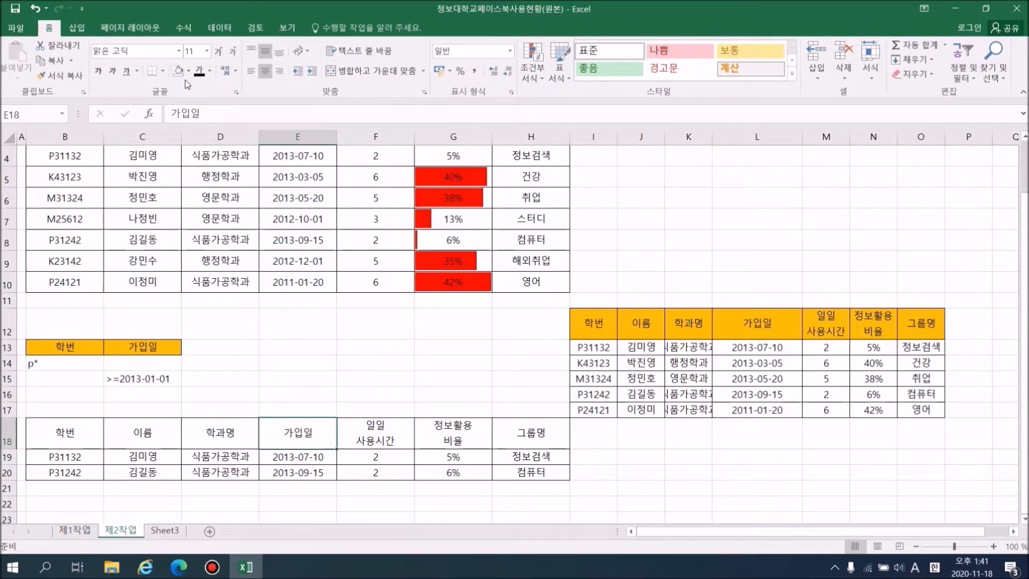
click(189, 71)
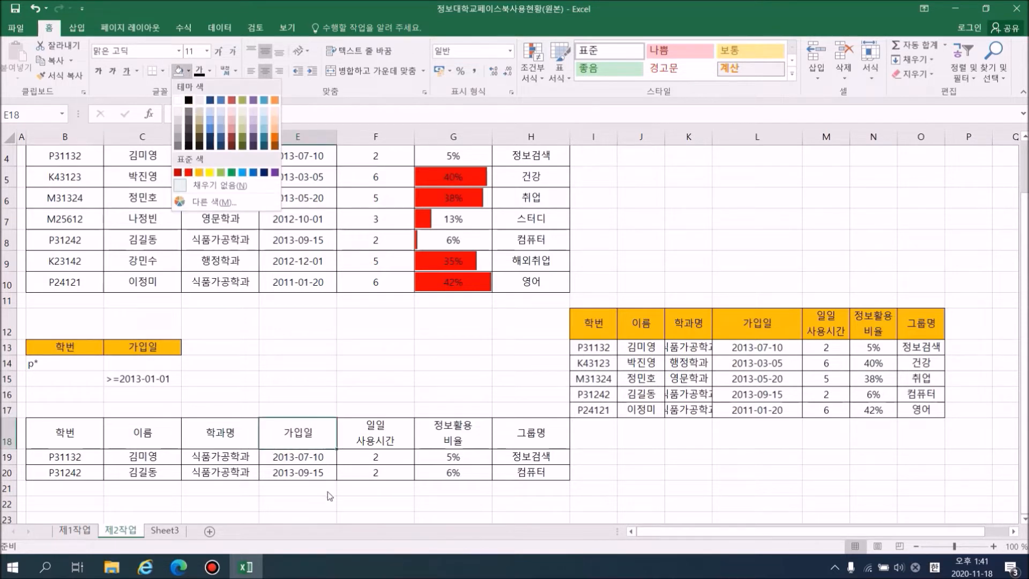
click(299, 447)
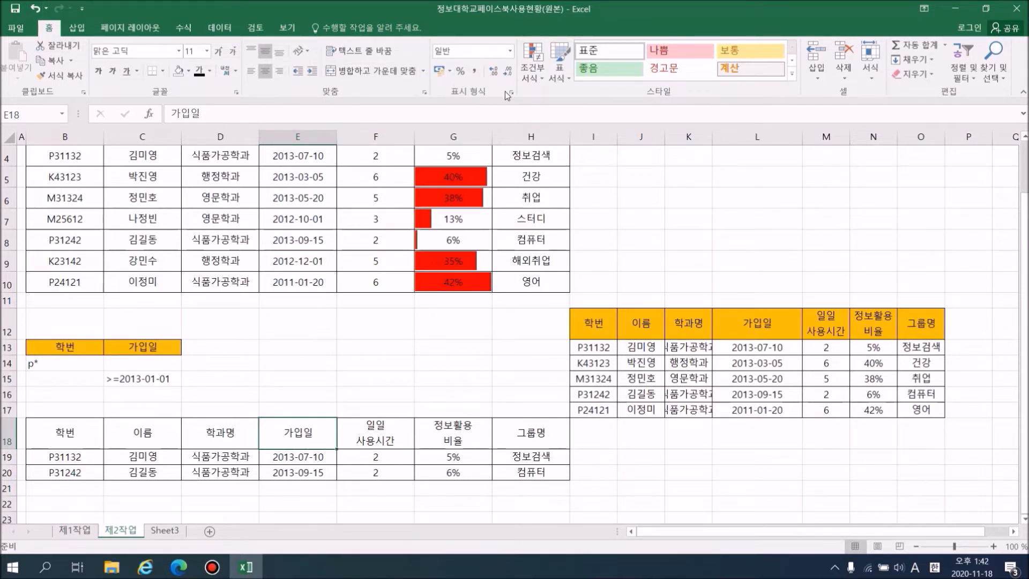
click(189, 72)
click(189, 72)
click(567, 78)
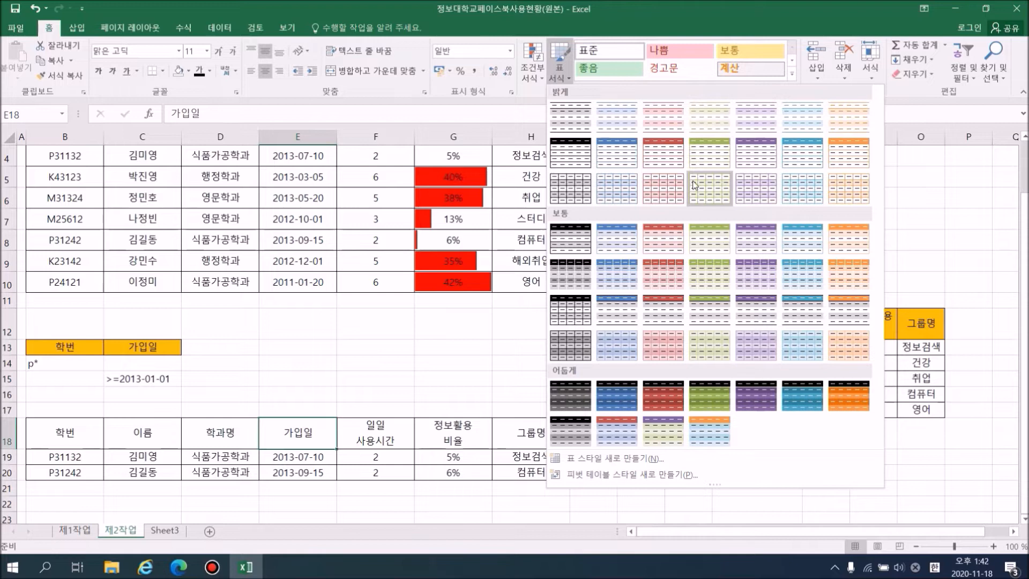
click(809, 157)
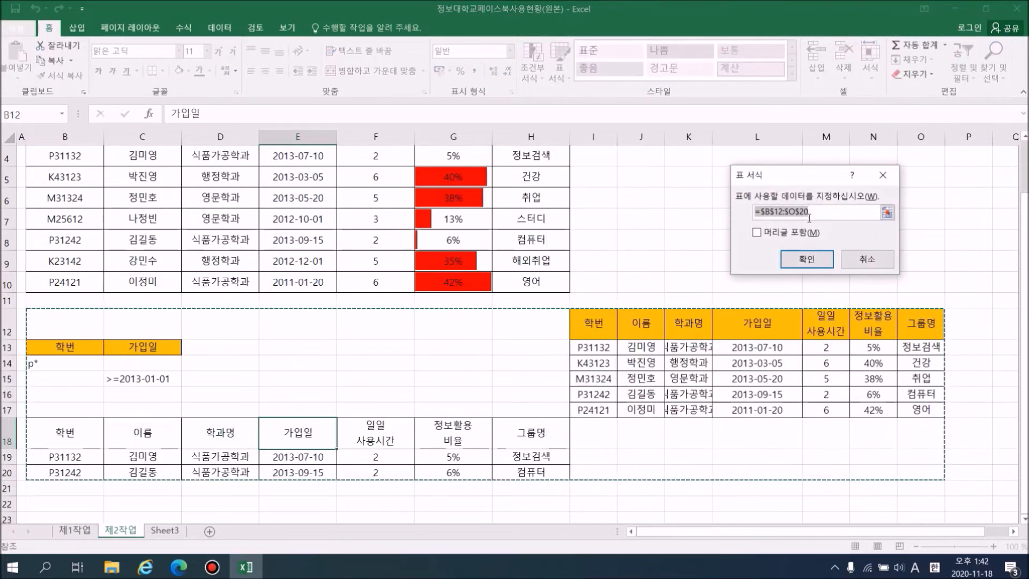
click(878, 261)
- Format B18:H20 as a table with headers, using the light style that has a solid aqua-blue header row
mouse_move(47, 440)
mouse_down()
mouse_move(214, 426)
mouse_move(515, 432)
mouse_move(512, 470)
mouse_up()
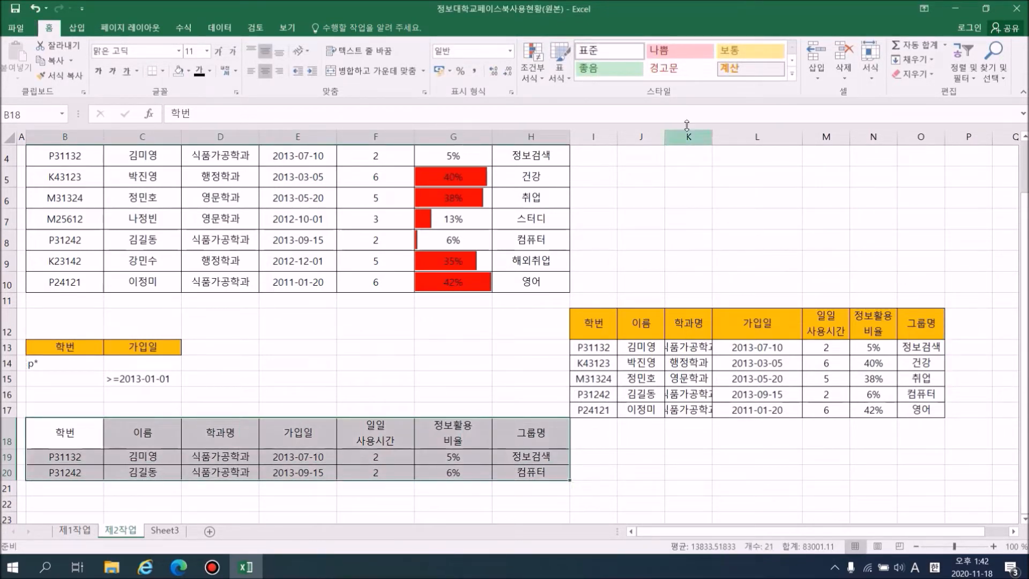
click(570, 78)
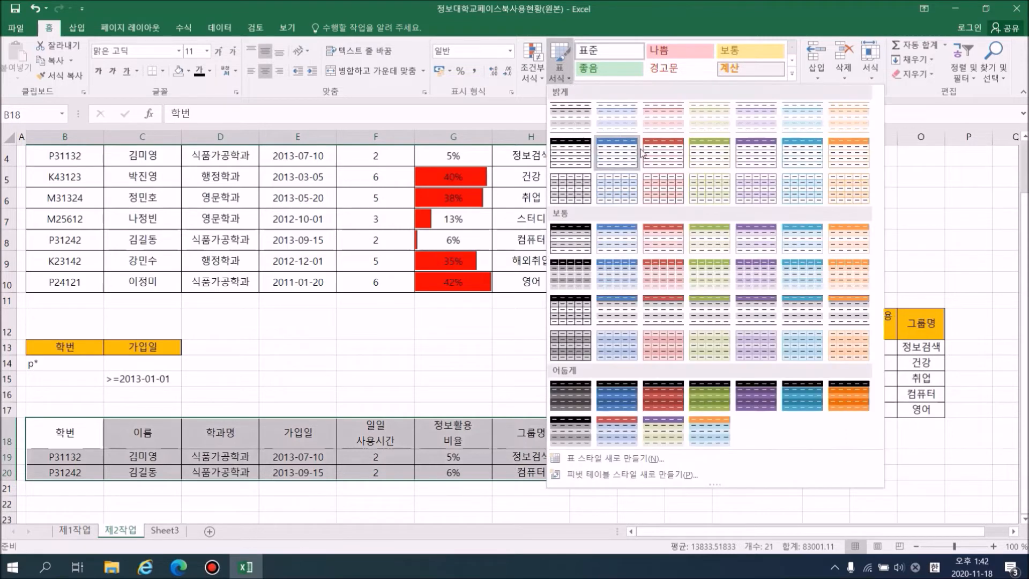
click(808, 156)
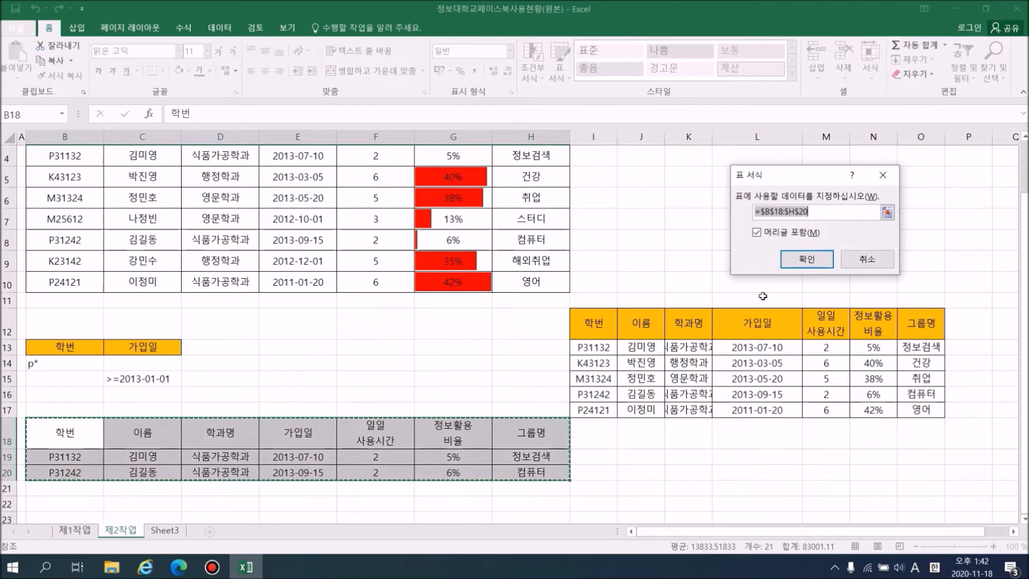
click(813, 256)
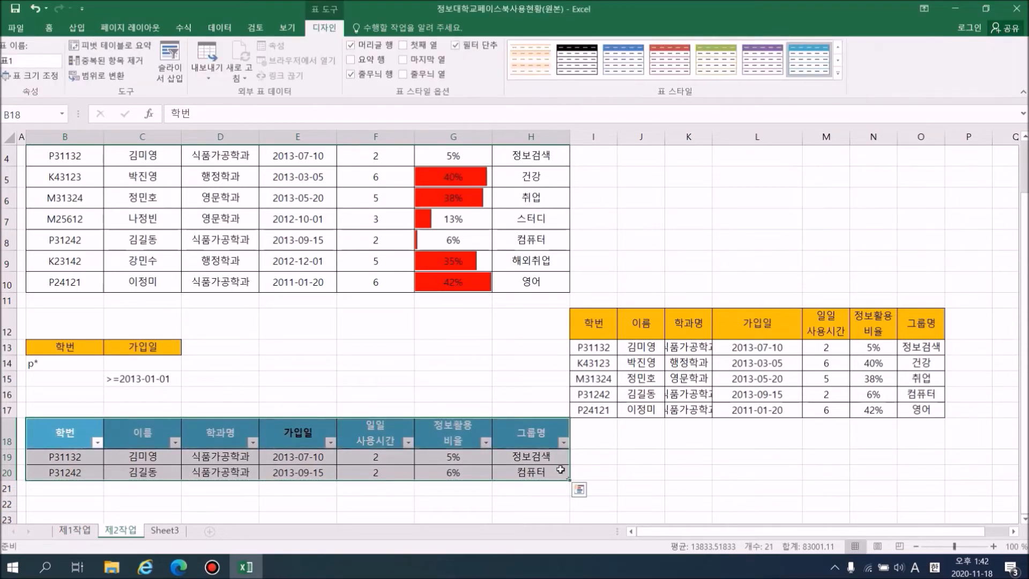
click(623, 467)
- Turn off the filter buttons in the header row of the formatted table B18:H20
click(311, 450)
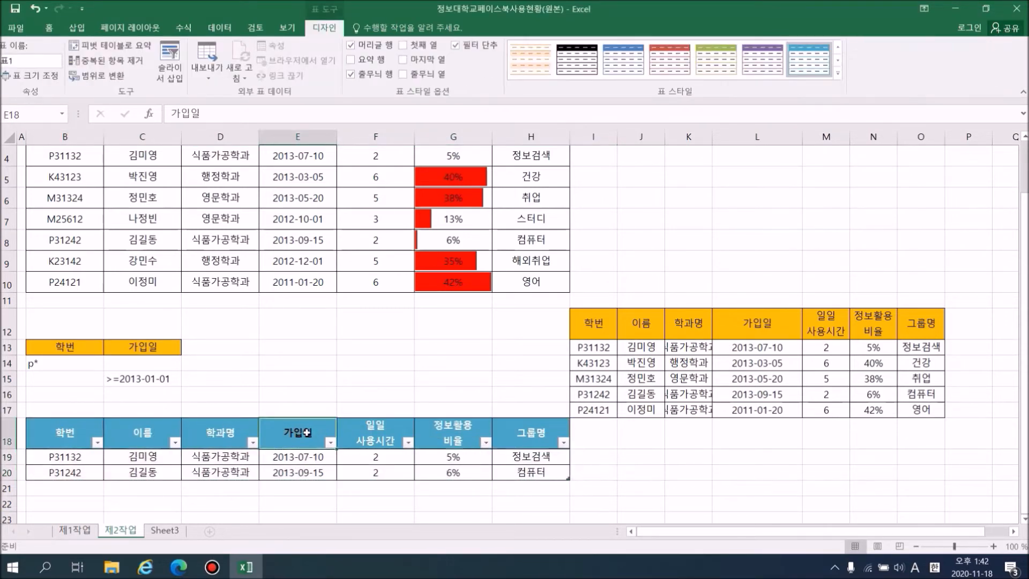
click(219, 27)
click(432, 67)
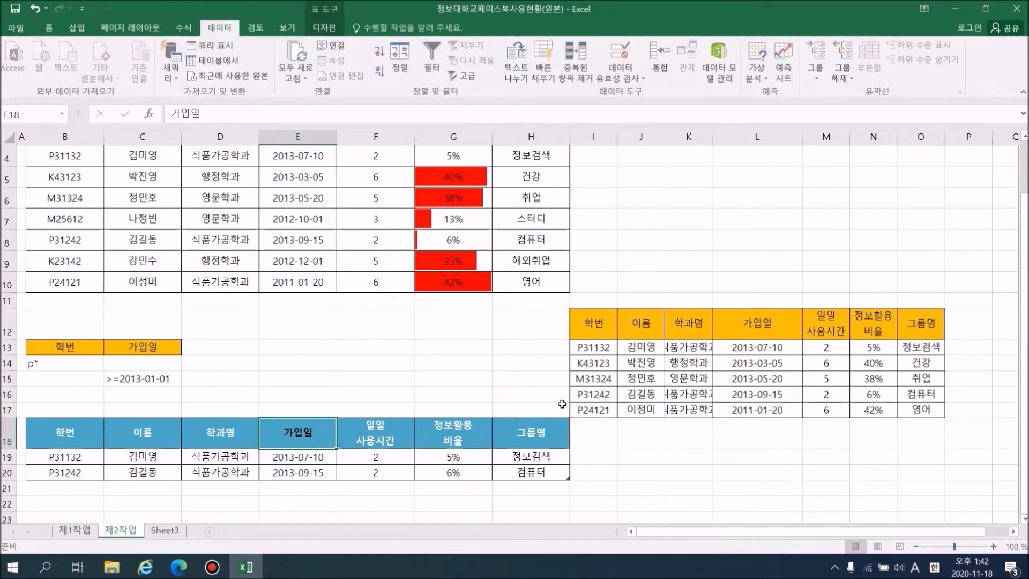
click(641, 464)
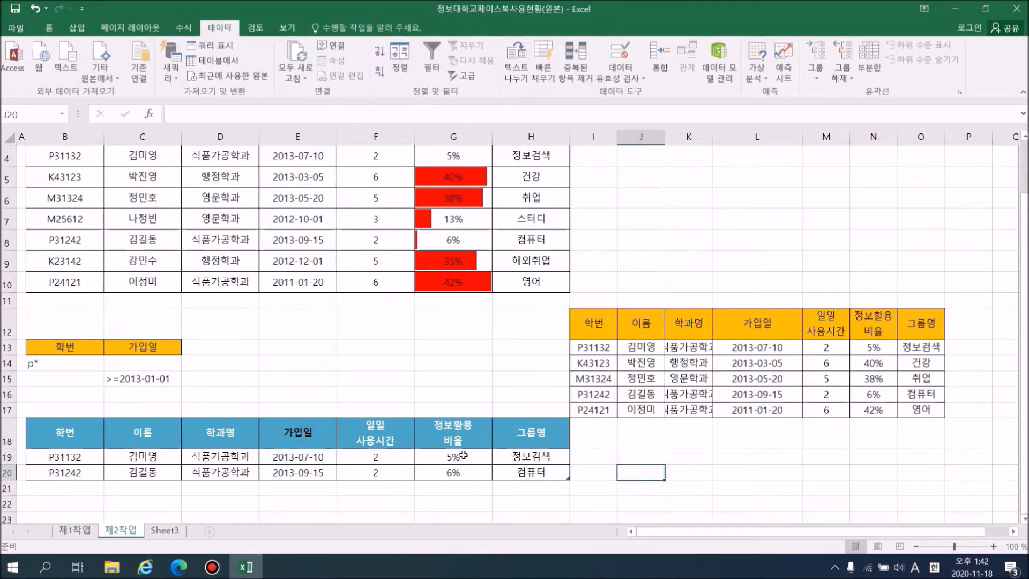
click(67, 433)
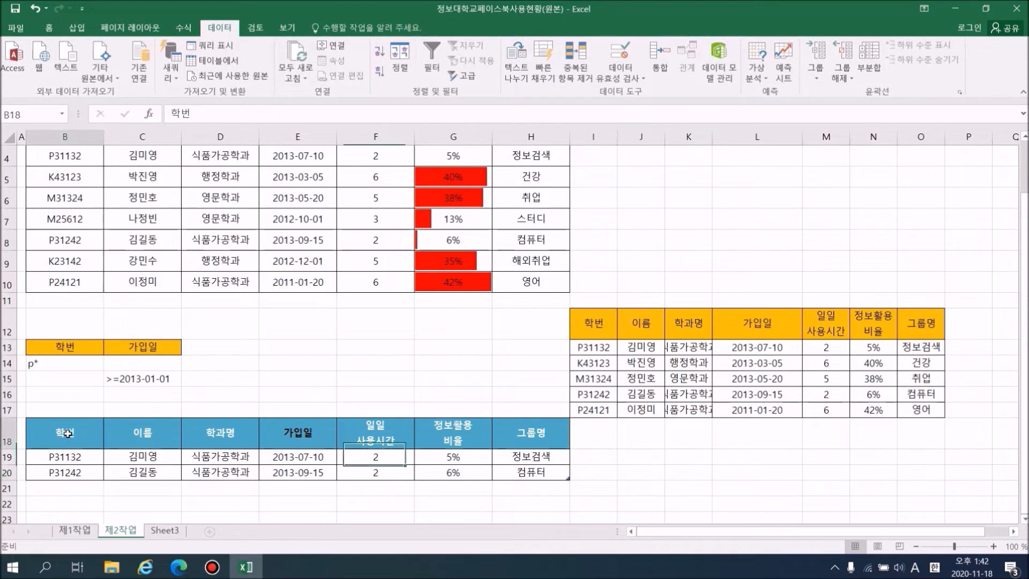
drag(68, 433, 582, 488)
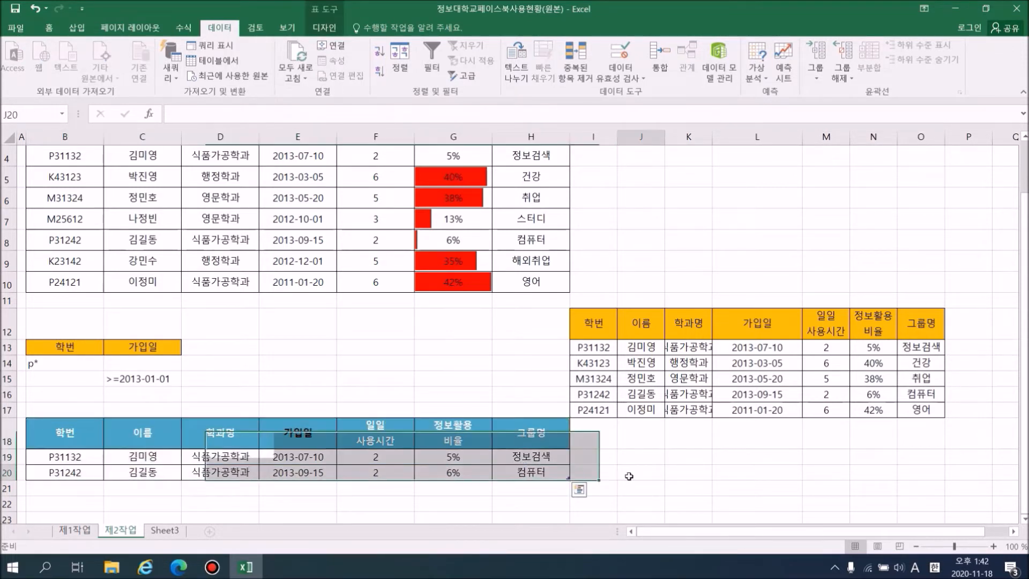
click(620, 474)
click(428, 398)
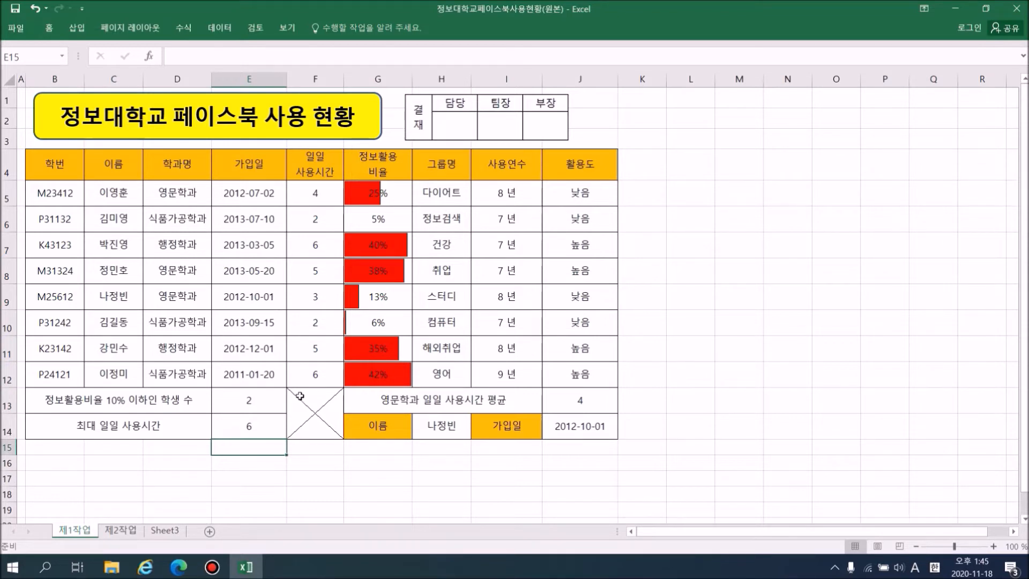
click(81, 190)
click(442, 193)
click(506, 193)
click(236, 171)
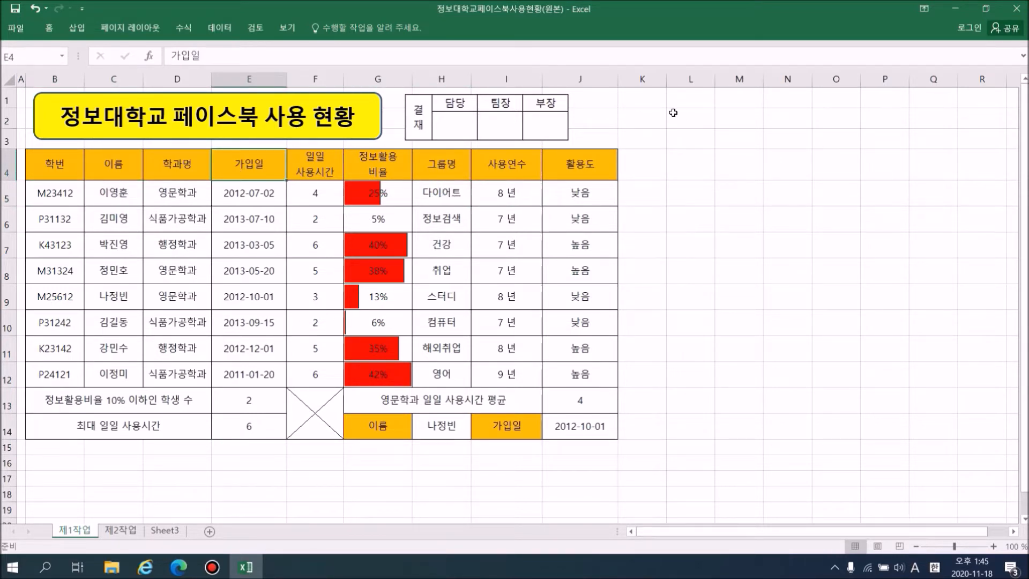
- Set the ribbon to always show both its tabs and commands
click(925, 9)
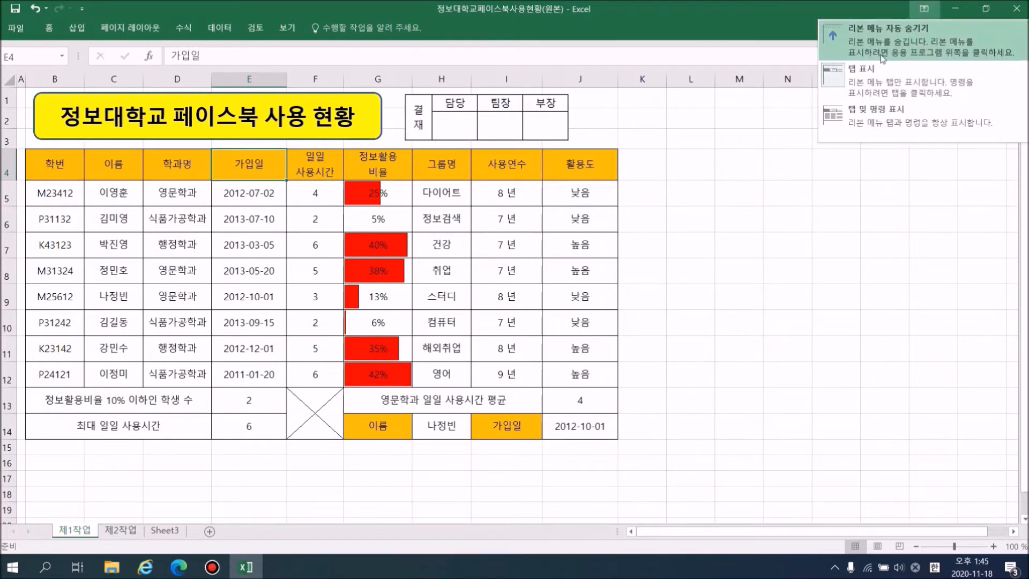
click(830, 113)
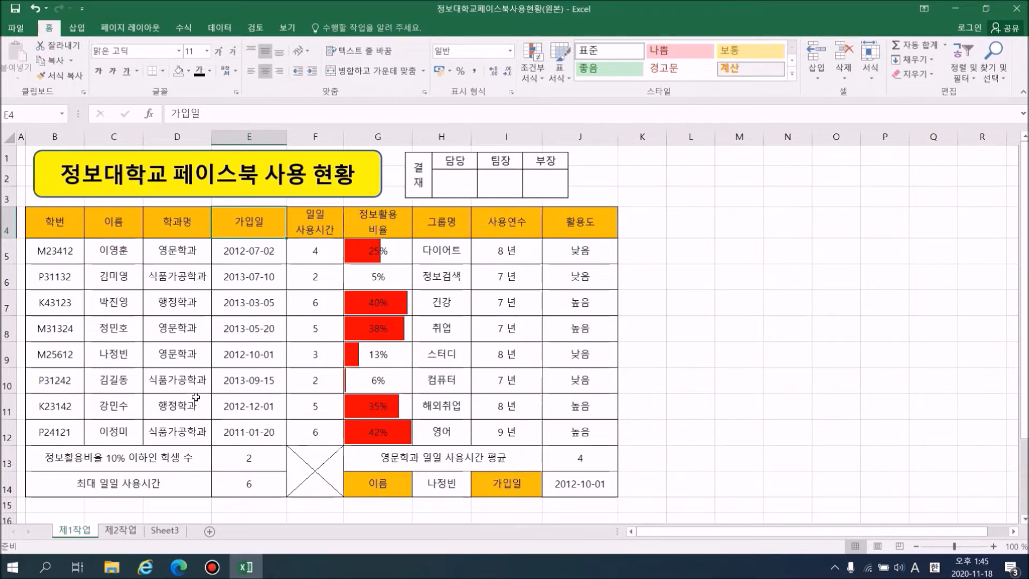
click(182, 251)
click(189, 306)
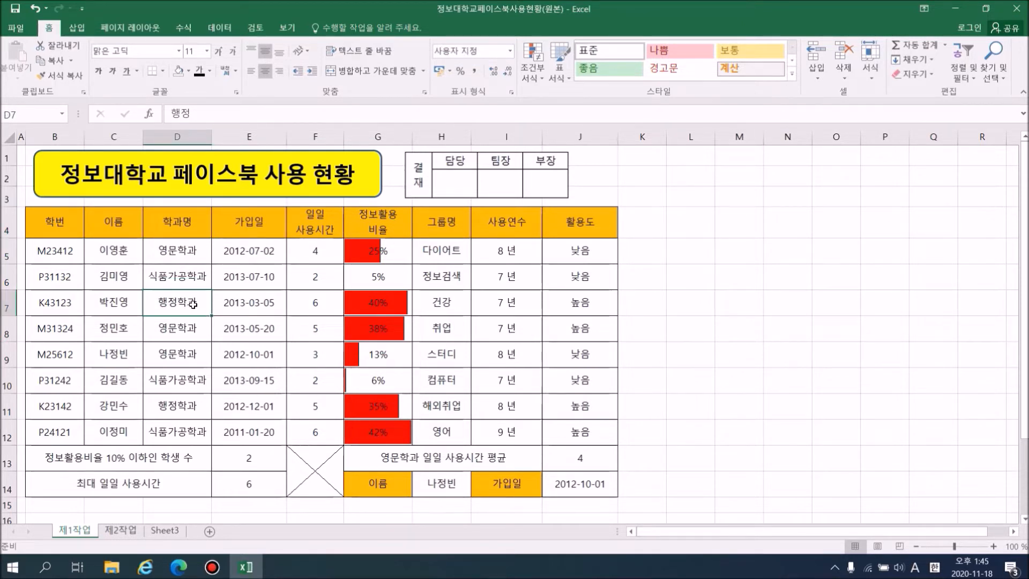
click(124, 250)
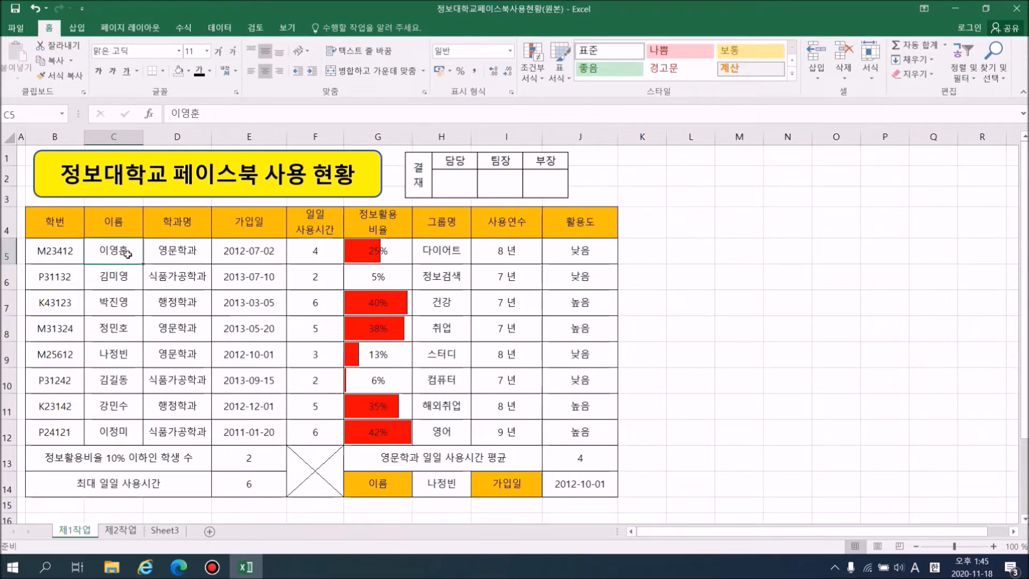
click(316, 253)
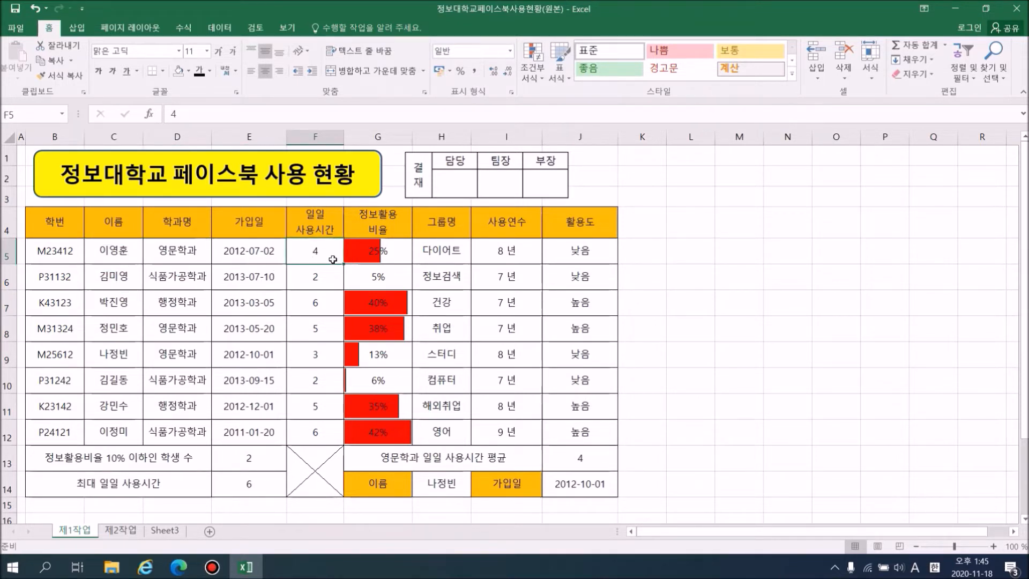
click(399, 257)
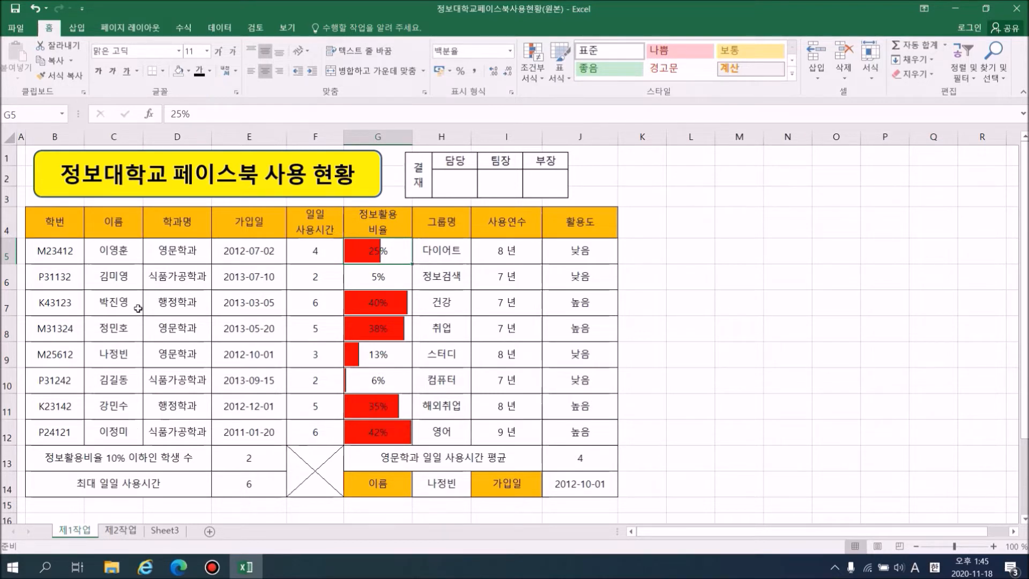
- On the 제1작업 sheet, select the 이름 and 일일사용시간 cells of rows 5, 7, 8, 9 and 11 together
click(115, 253)
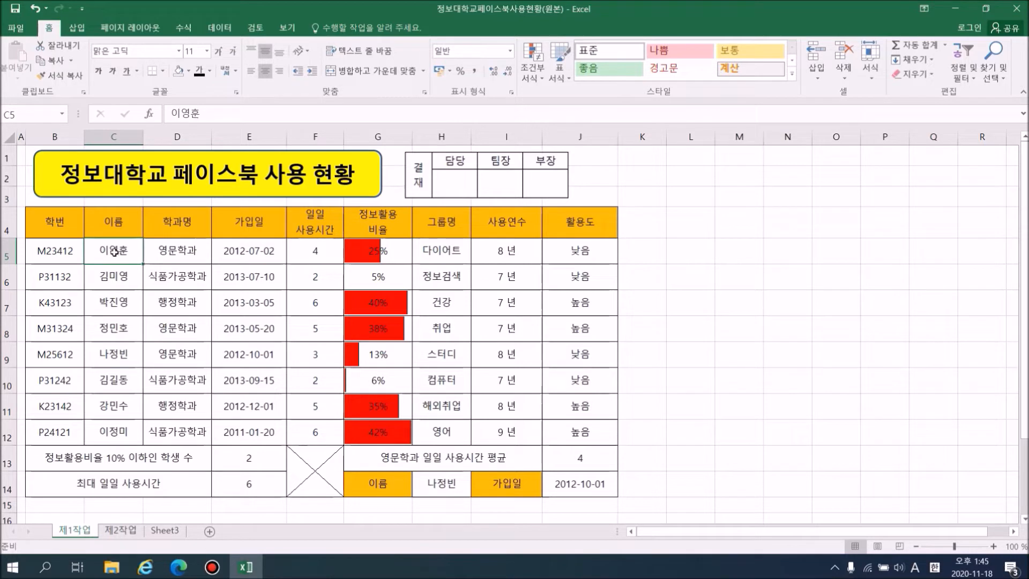
ctrl+click(123, 305)
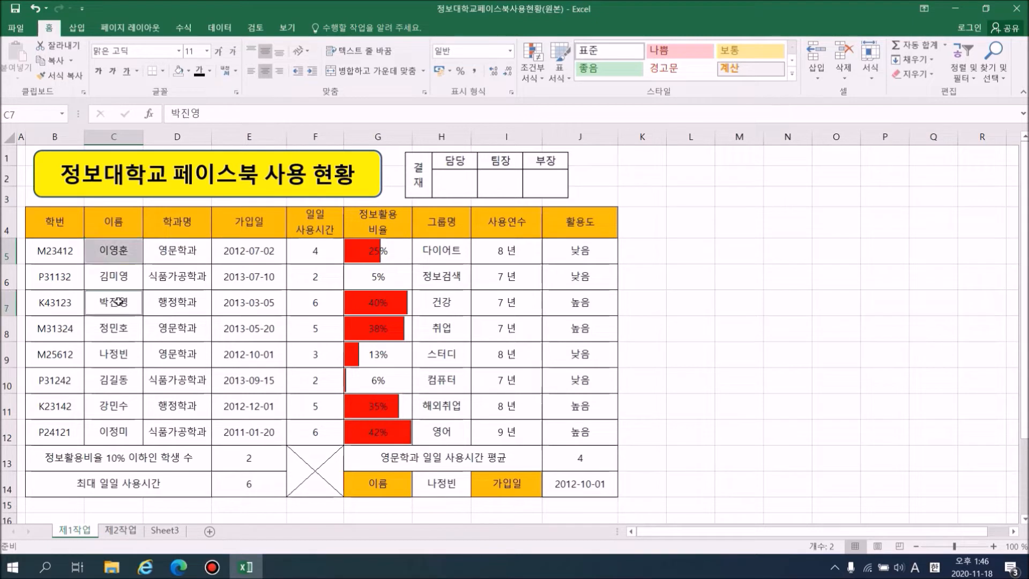
ctrl+click(115, 333)
ctrl+click(116, 357)
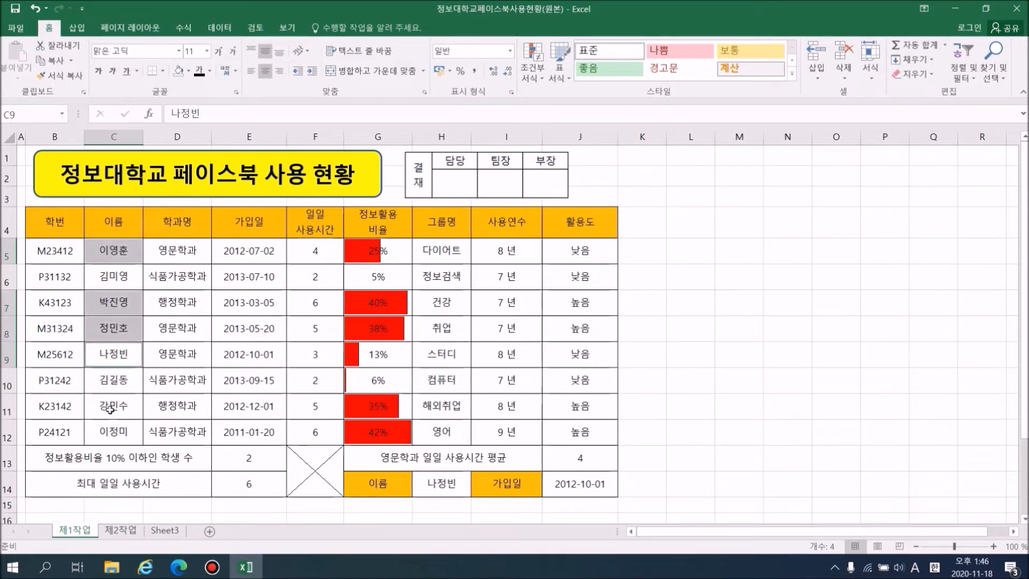
ctrl+click(111, 410)
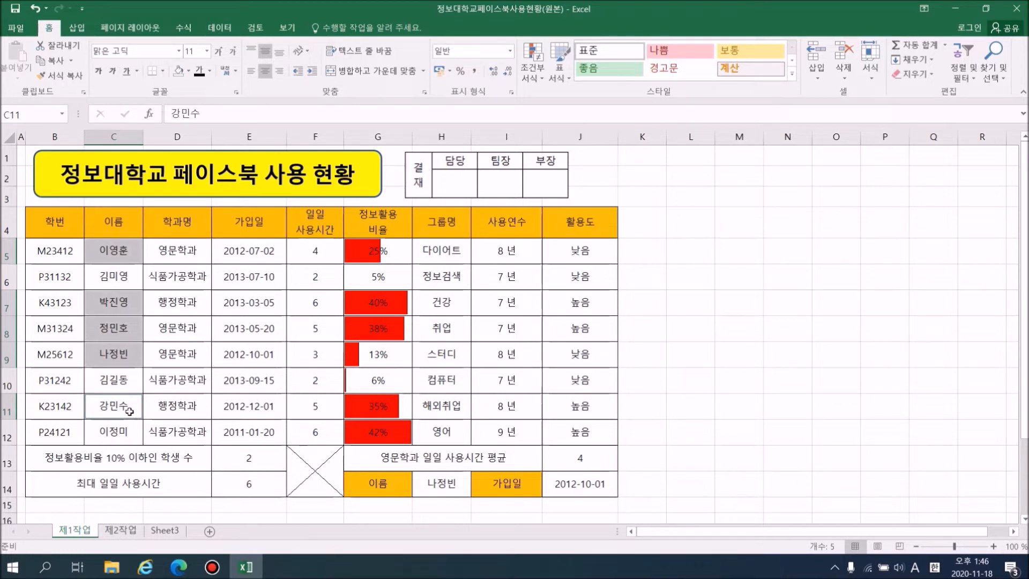
ctrl+click(323, 249)
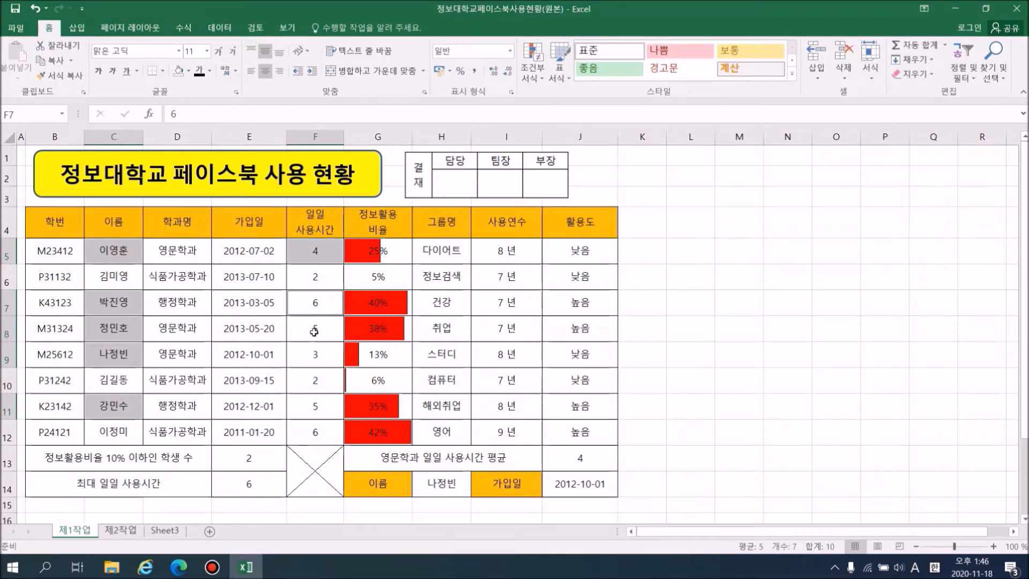
ctrl+click(318, 327)
ctrl+click(322, 358)
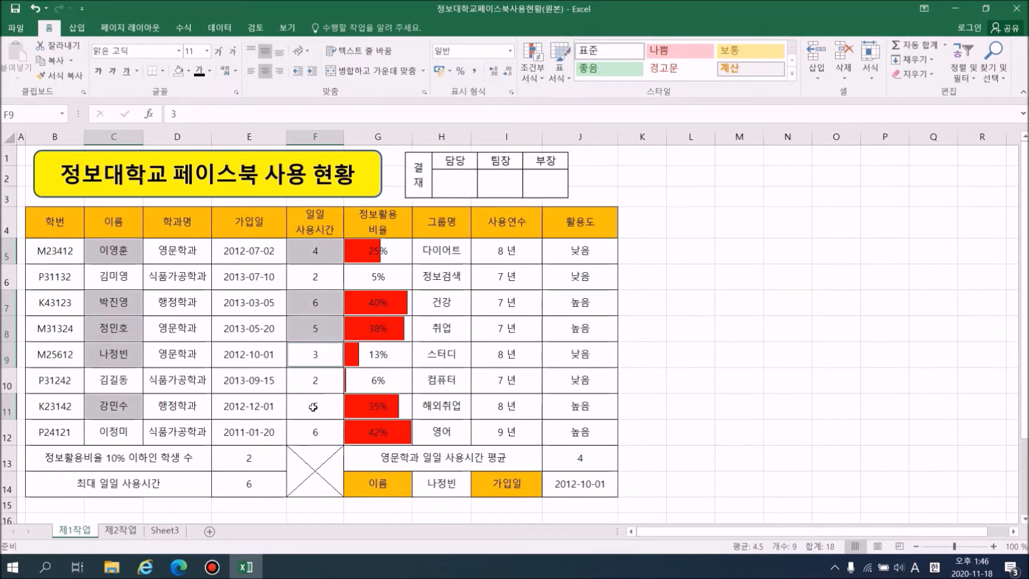
ctrl+click(316, 406)
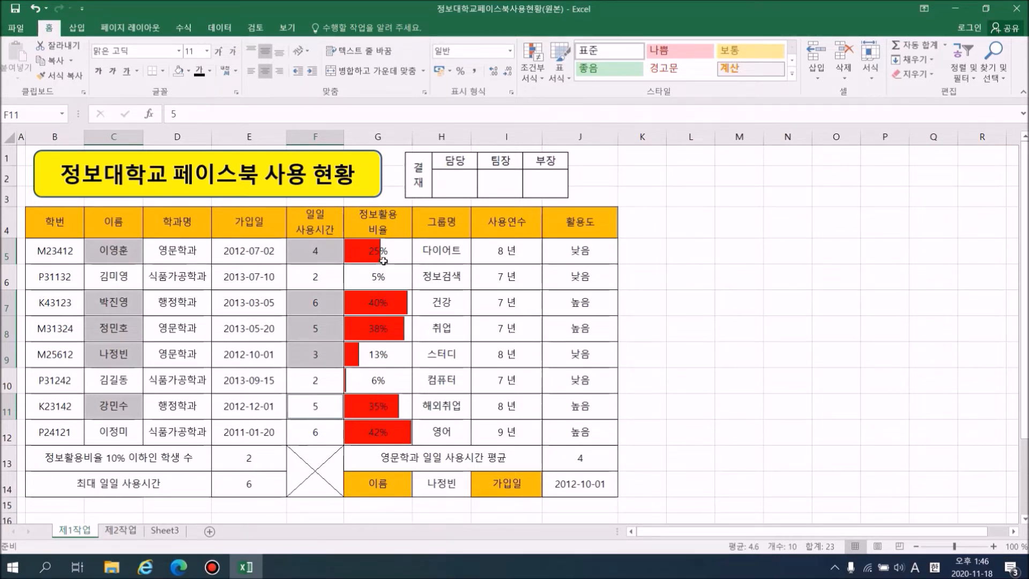
- Add the 정보활용비율 cells G5, G7, G8, G9 and G11 to the selection and insert a 2-D clustered column chart
ctrl+click(384, 261)
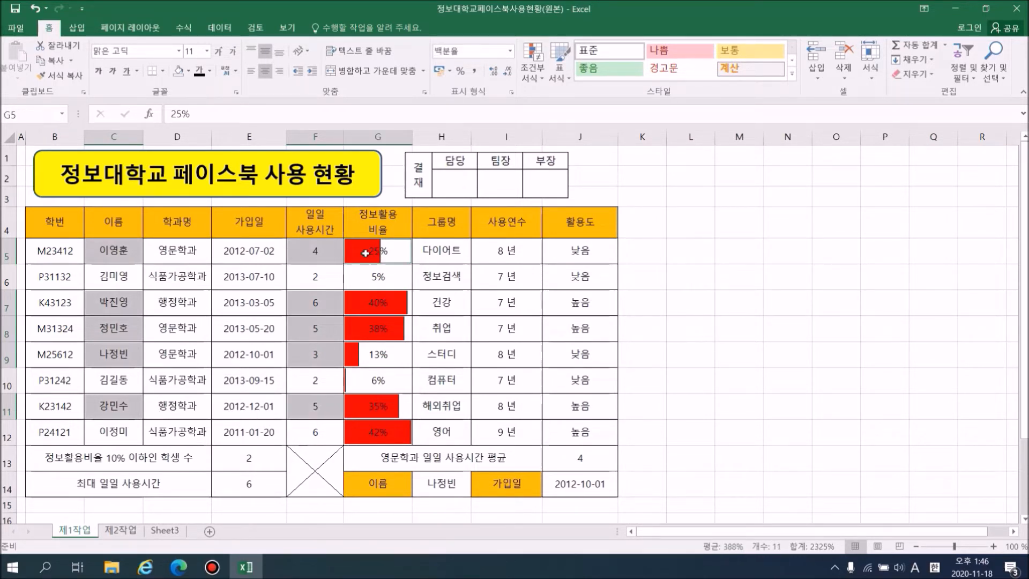
ctrl+click(379, 306)
ctrl+click(379, 332)
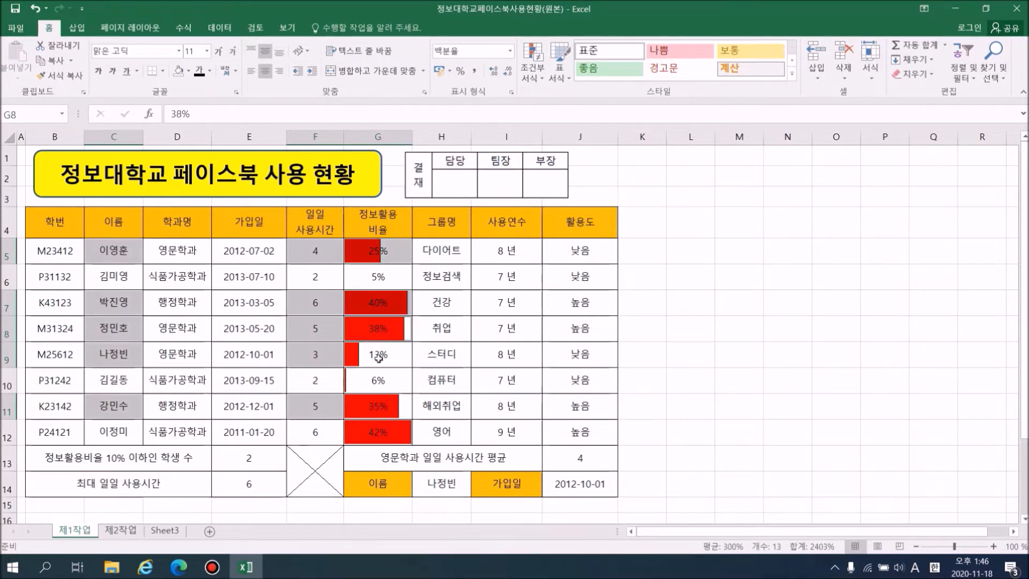
ctrl+click(379, 356)
ctrl+click(380, 411)
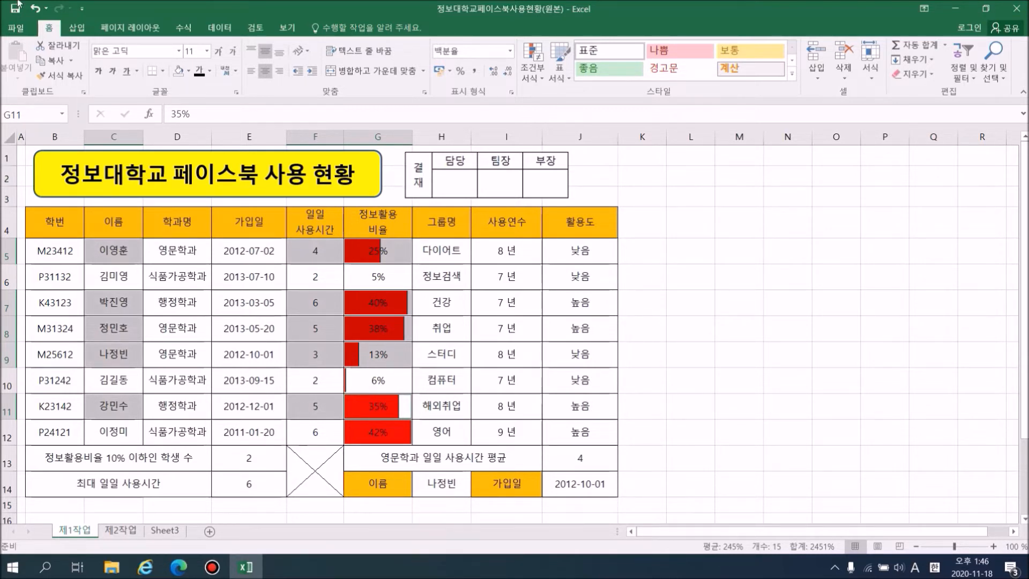
click(78, 30)
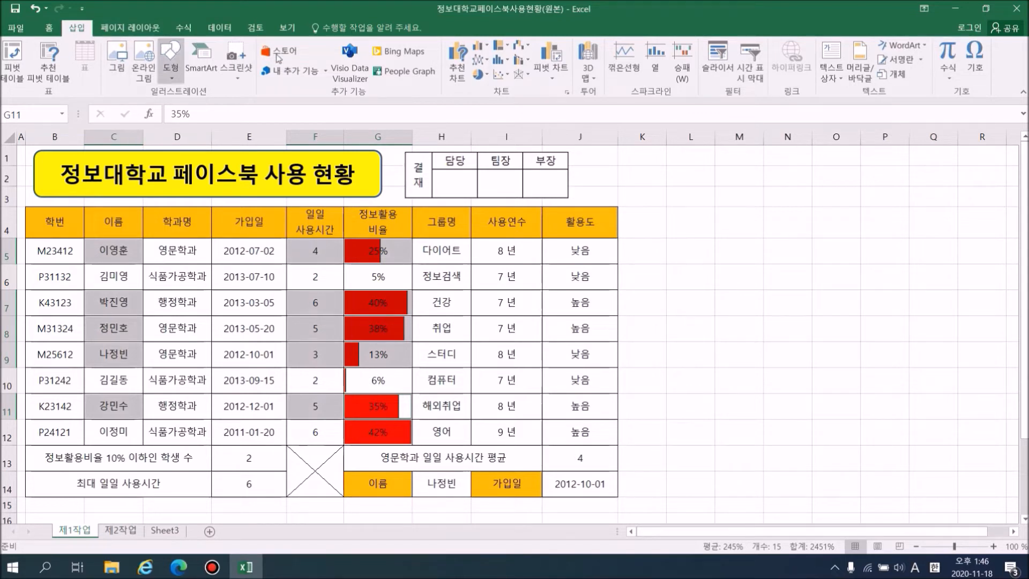
click(488, 50)
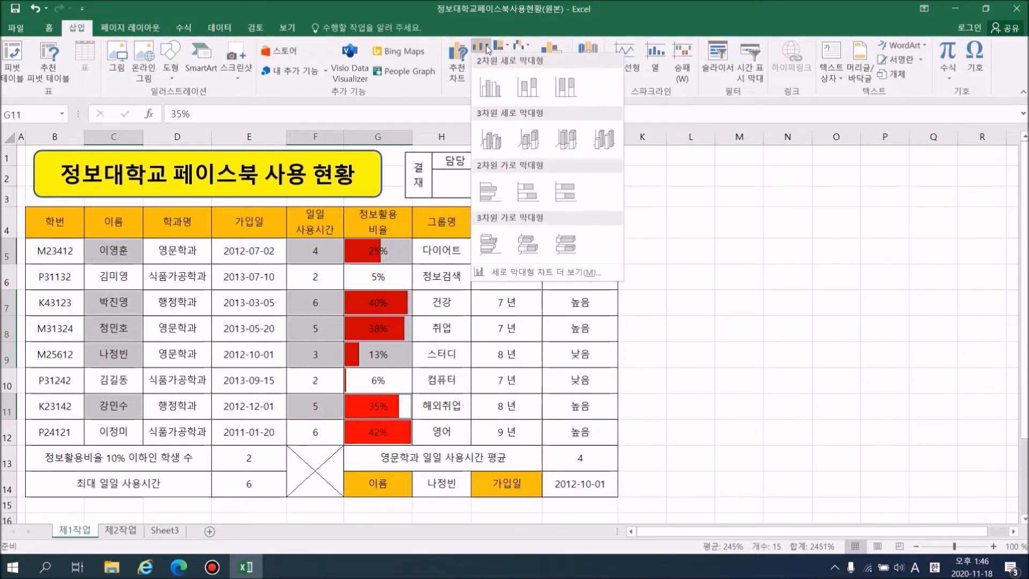
click(492, 91)
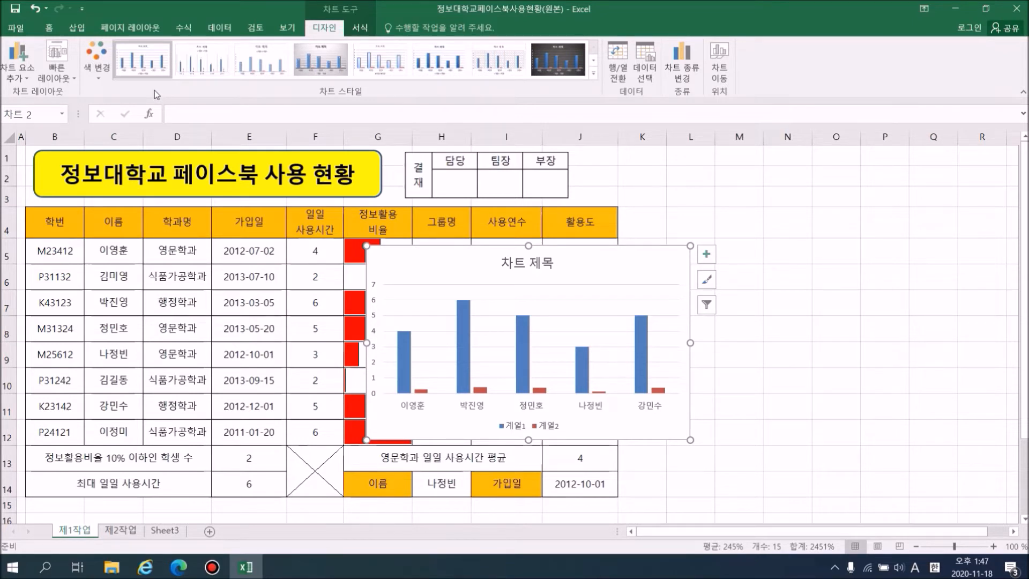
- Move the chart to a new sheet named 제4작업 and place that sheet after Sheet3
right_click(632, 267)
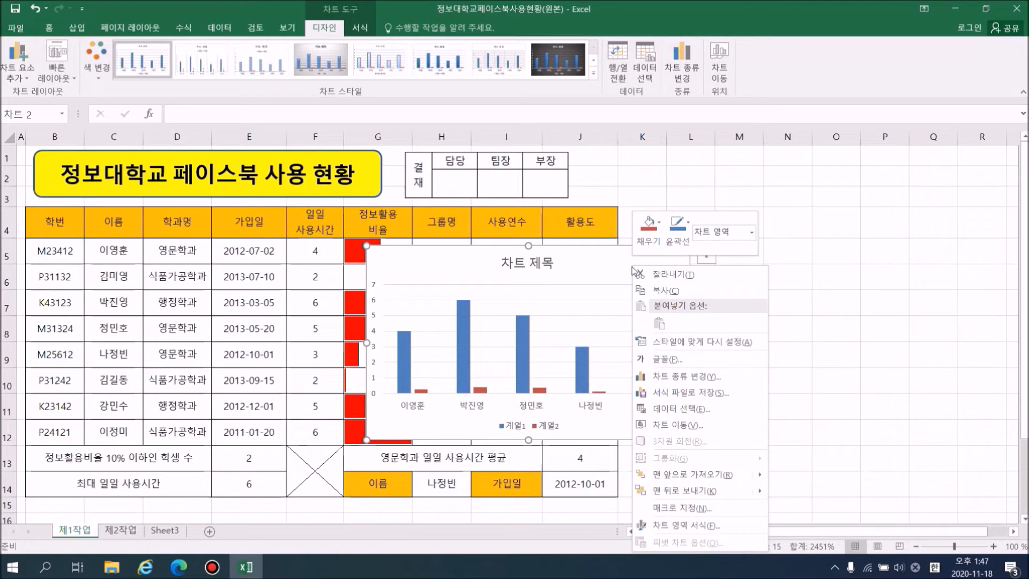
click(677, 426)
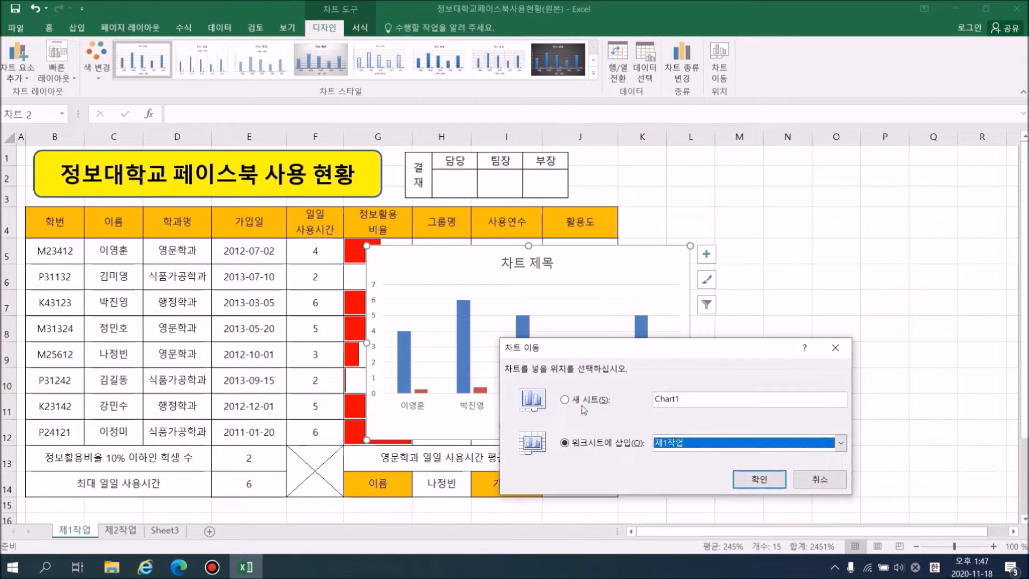
click(580, 400)
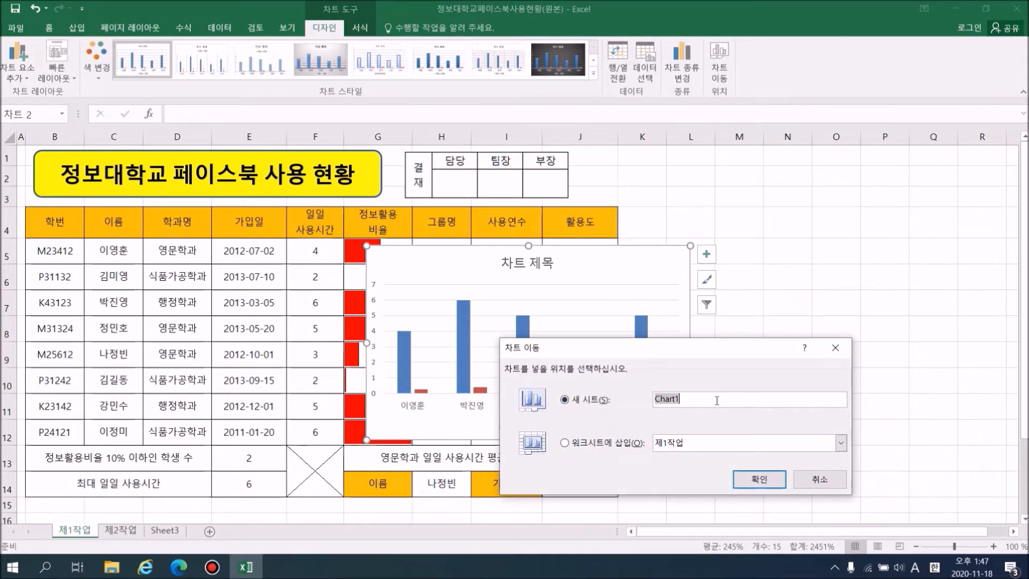
text(w)
key(Hangul)
text(제4)
text(작ㅇ)
text(ㅓㅂ)
click(766, 482)
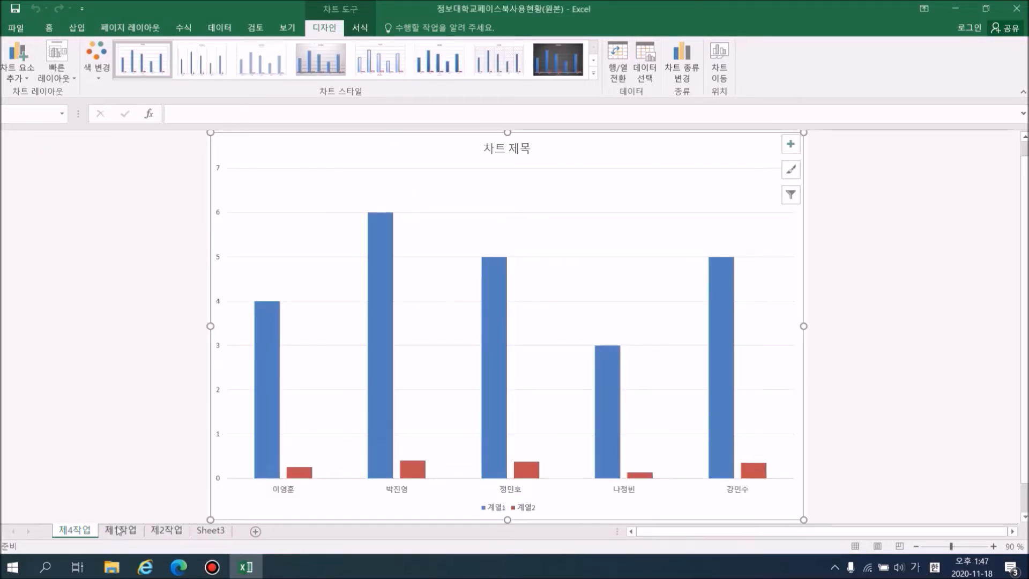
drag(98, 533, 257, 542)
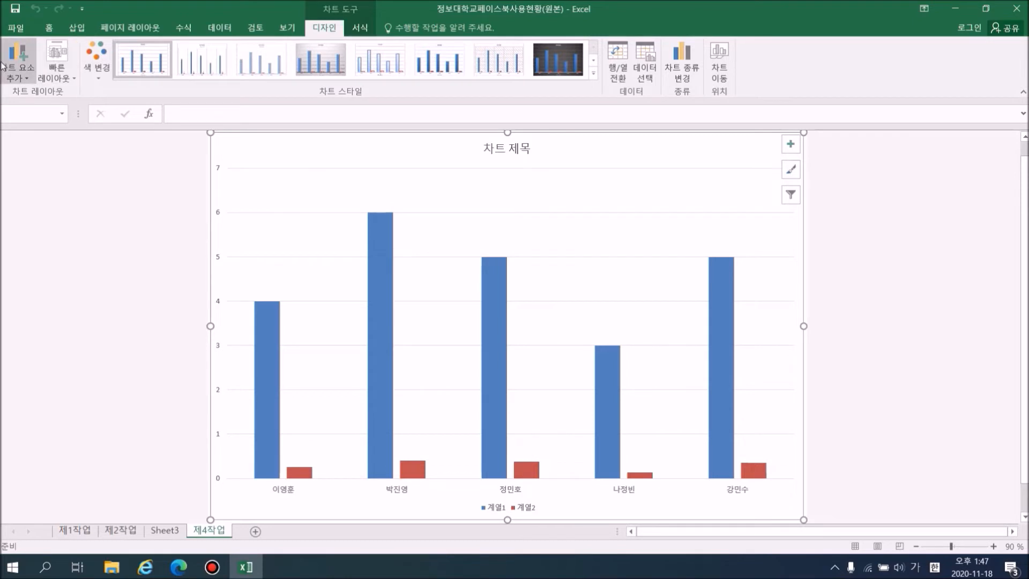
- Apply the third quick layout and chart style 스타일 14 to the 제4작업 chart
click(75, 81)
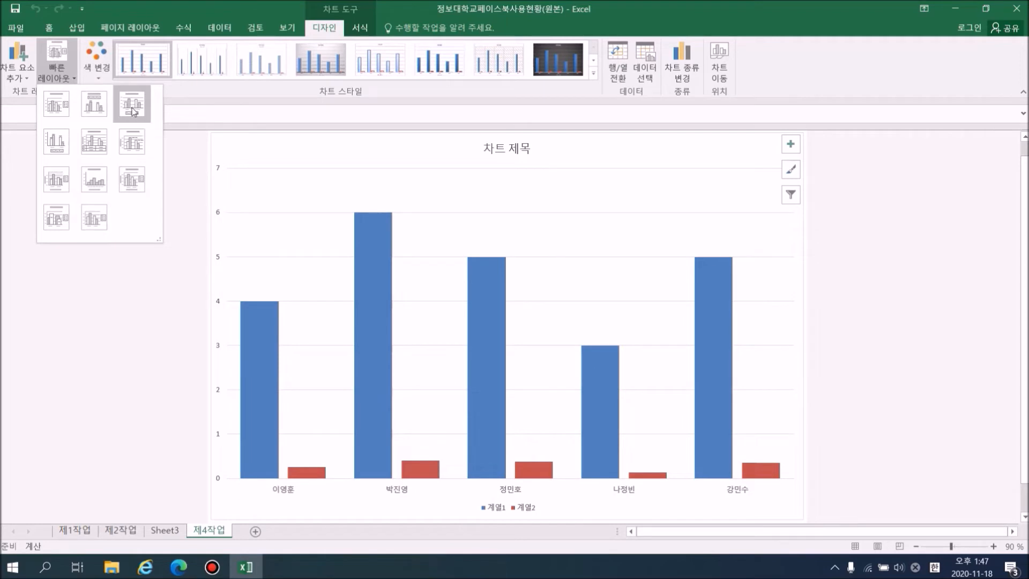
click(133, 111)
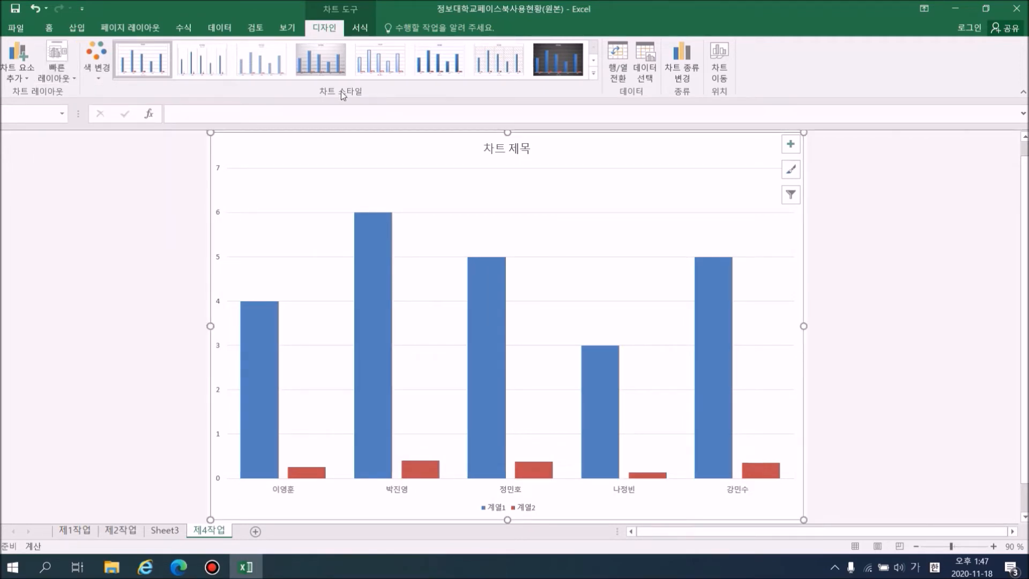
click(594, 74)
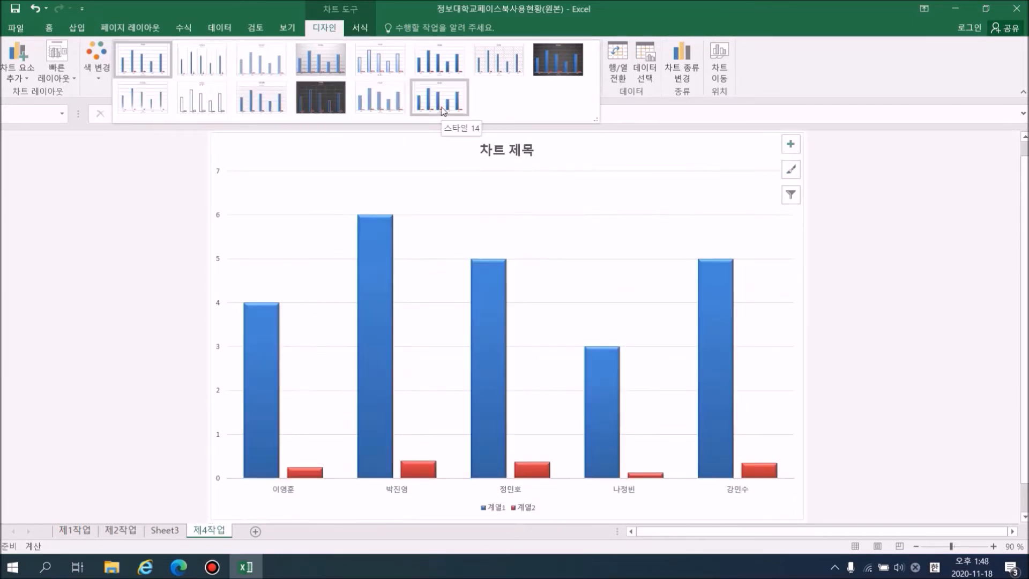
click(442, 109)
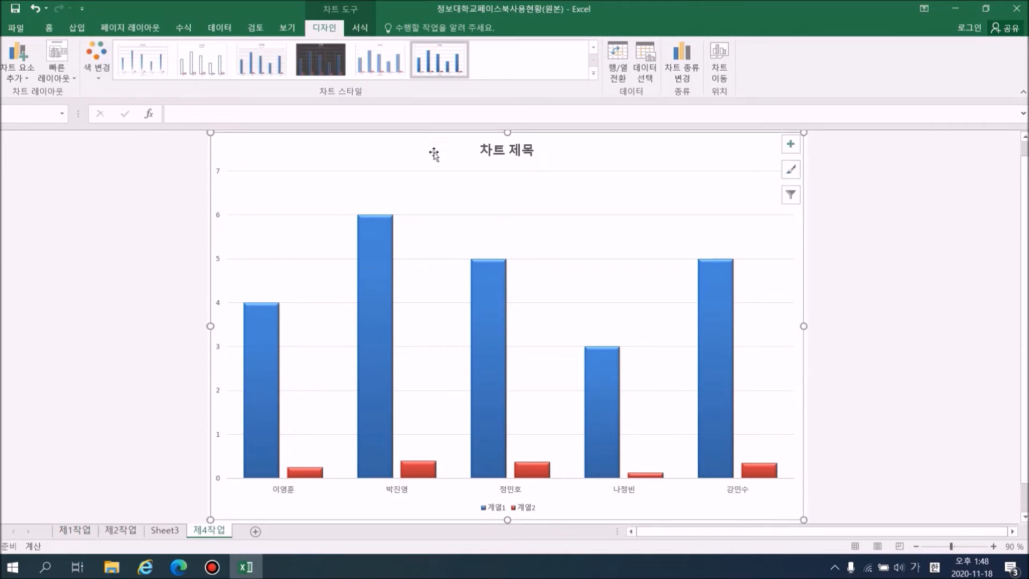
- Change the chart colours to the monochromatic green palette 색 7
click(99, 81)
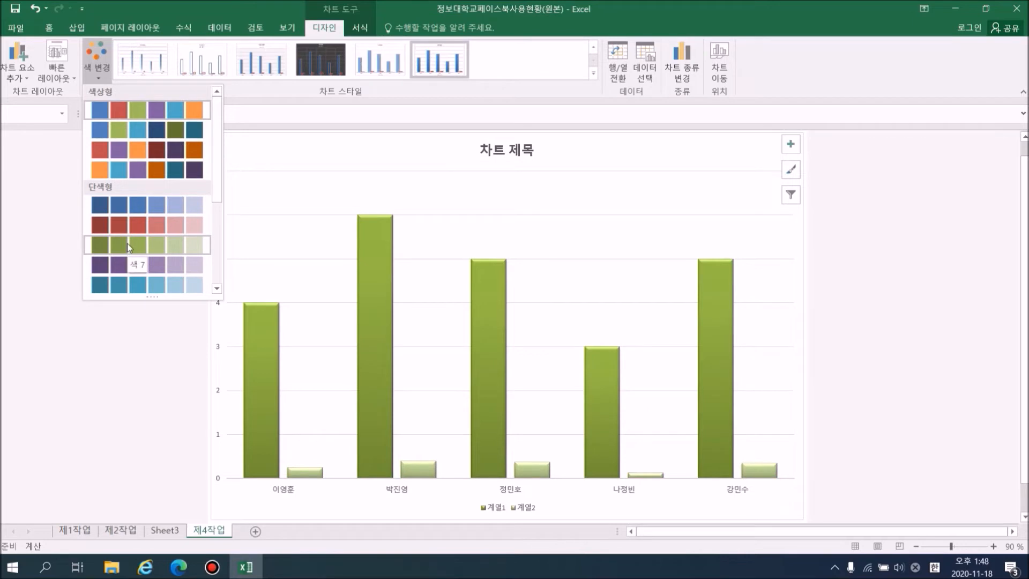
click(104, 248)
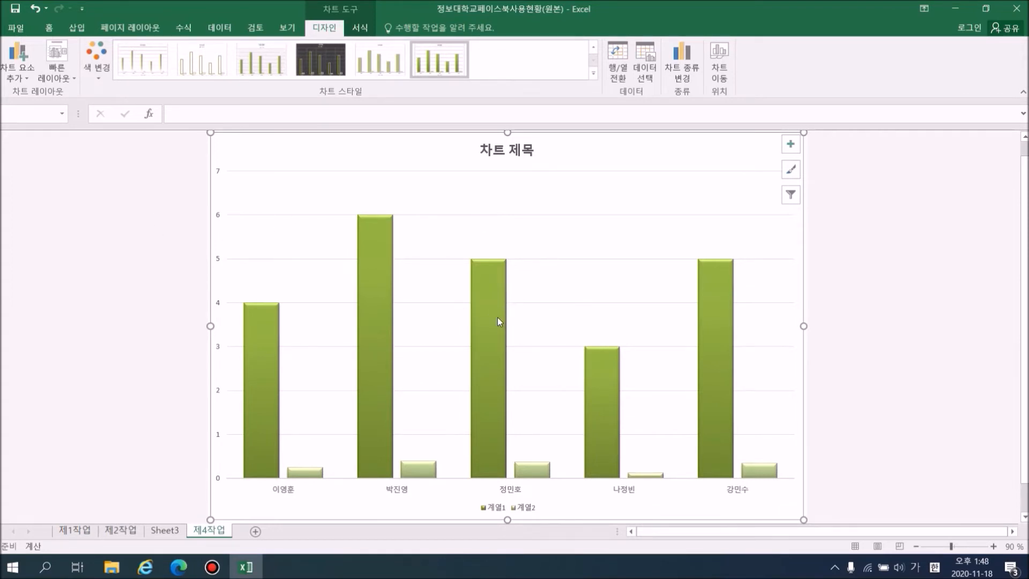
mouse_move(480, 337)
right_click(719, 162)
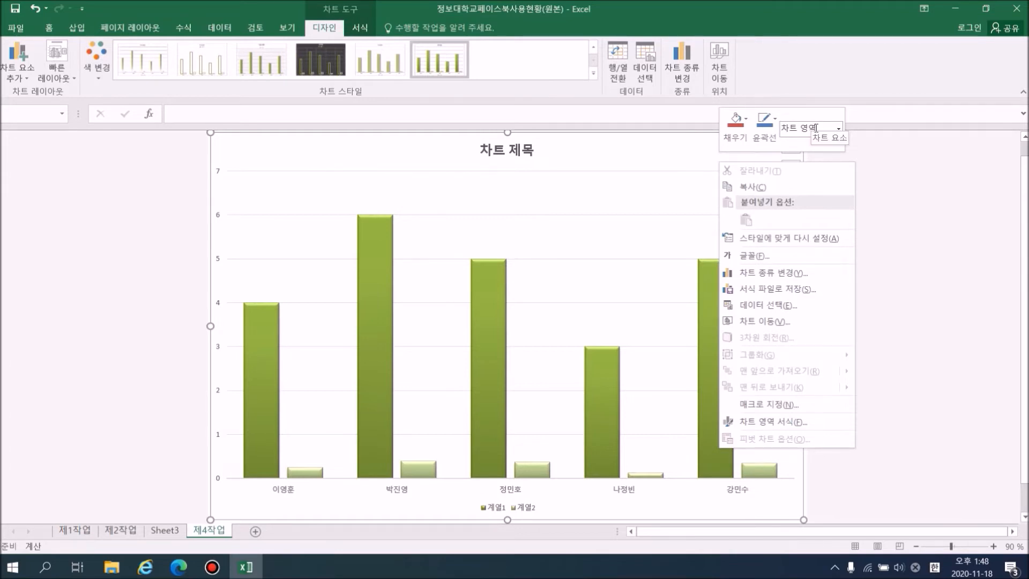
right_click(661, 232)
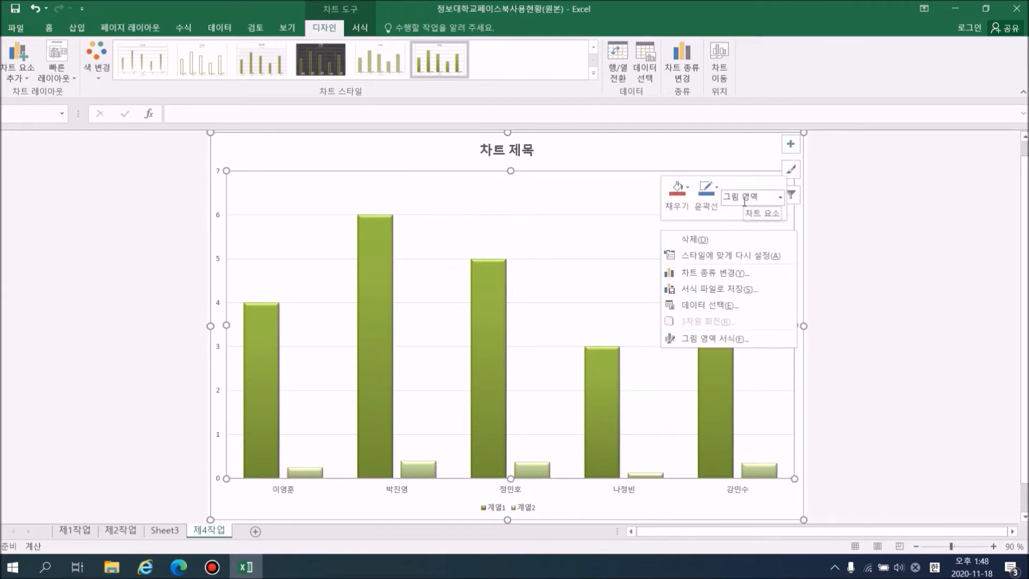
key(Escape)
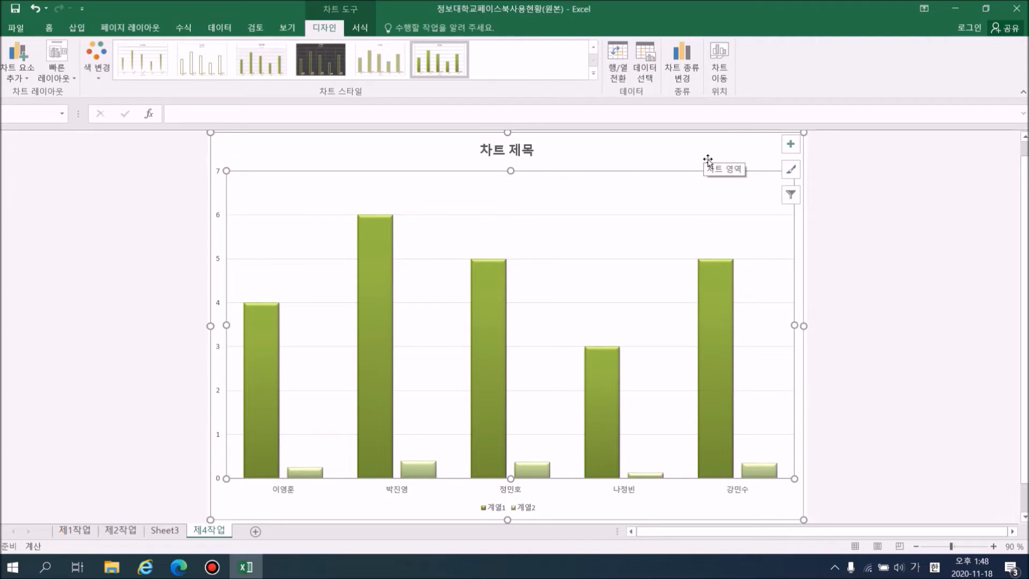
- Set the chart area's Latin font to (한글 글꼴 사용), its Korean font to 맑은 고딕 and the font size to 11
right_click(712, 159)
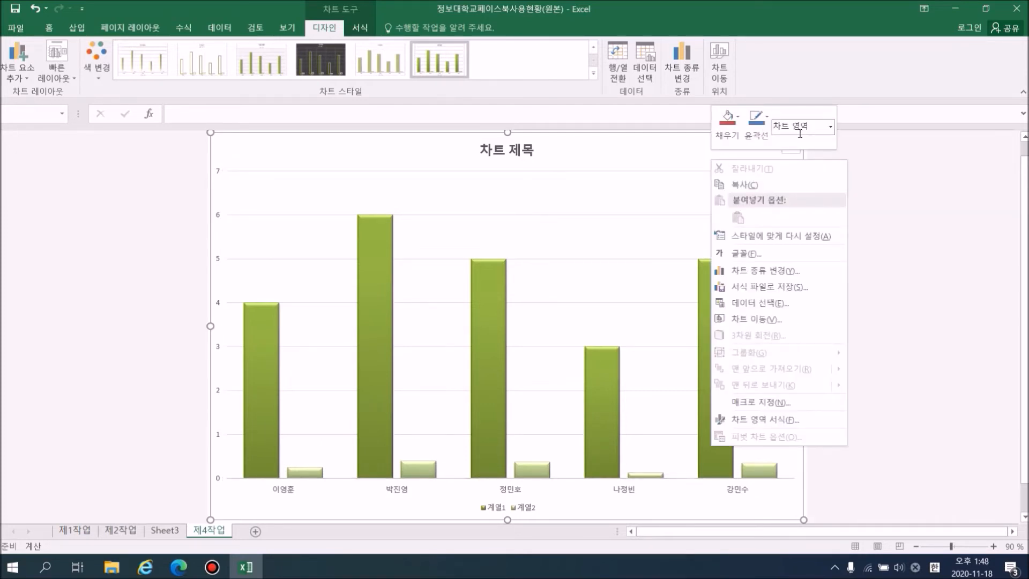
click(749, 254)
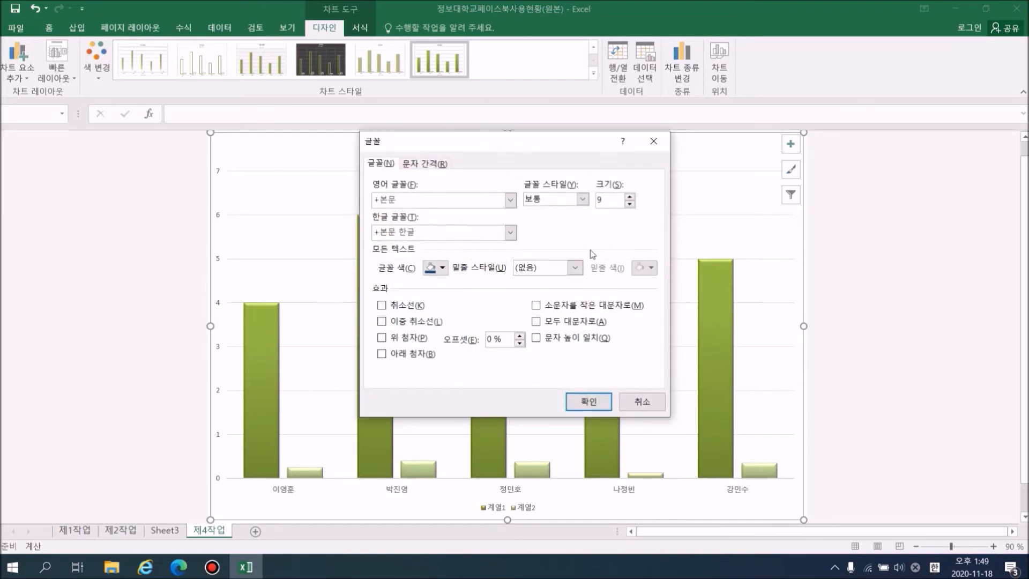
click(510, 200)
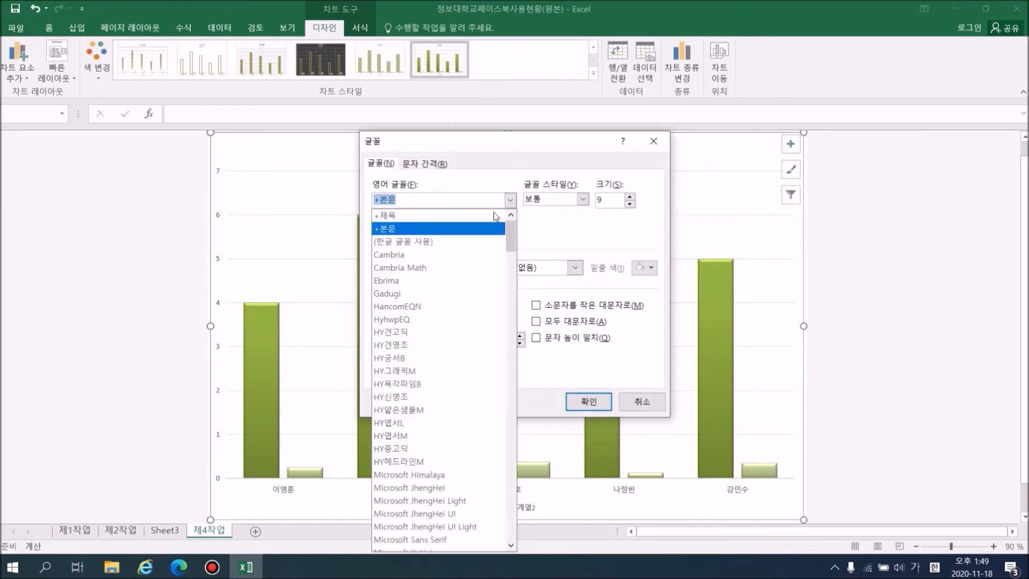
click(448, 241)
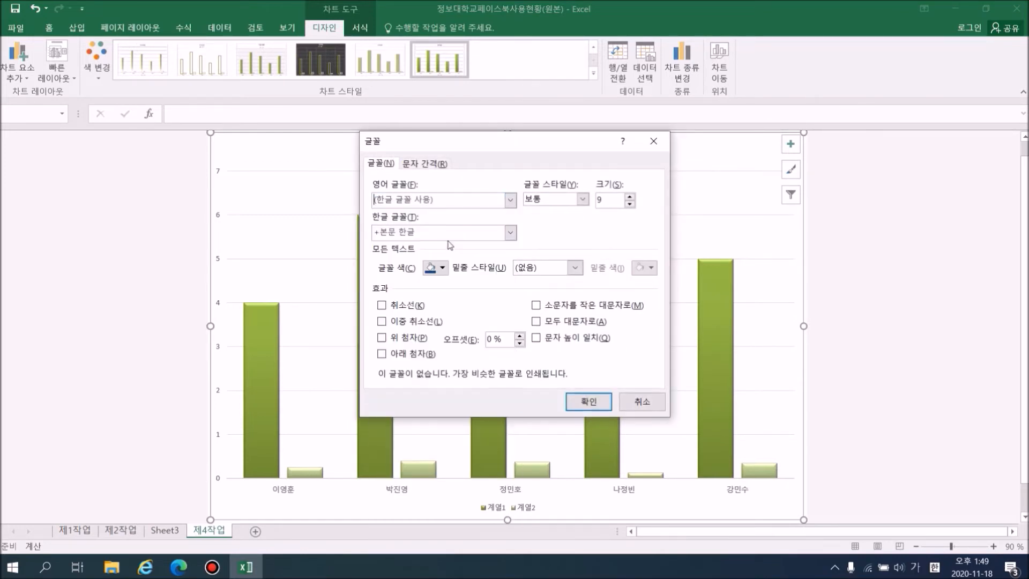
click(509, 232)
scroll(437, 343, down, 13)
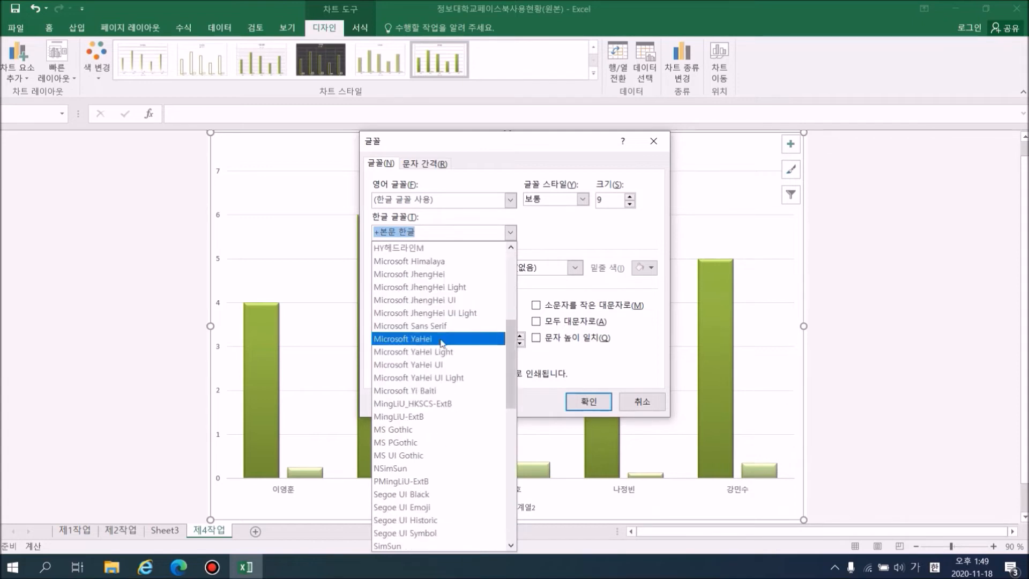
scroll(429, 380, down, 3)
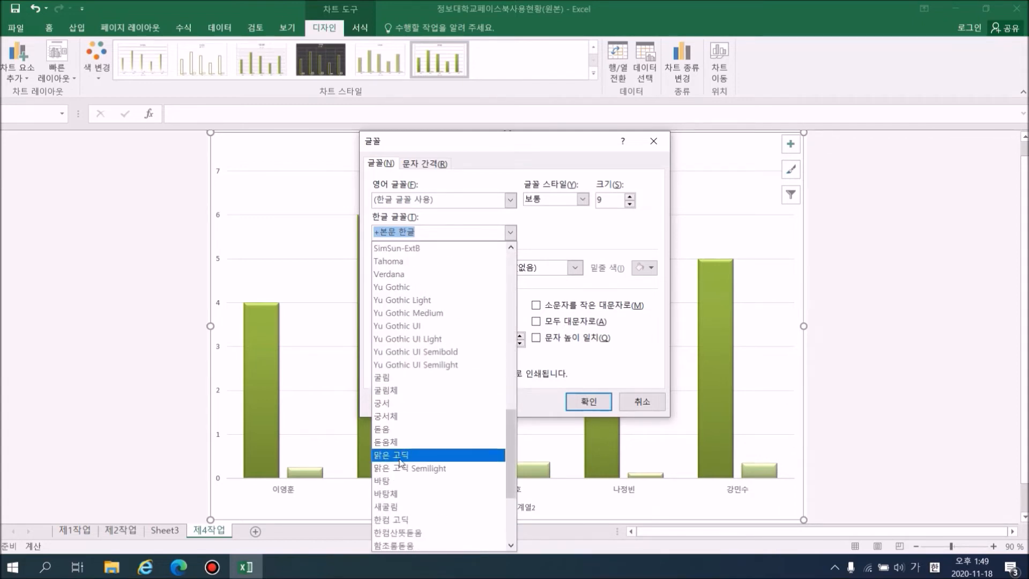
click(400, 456)
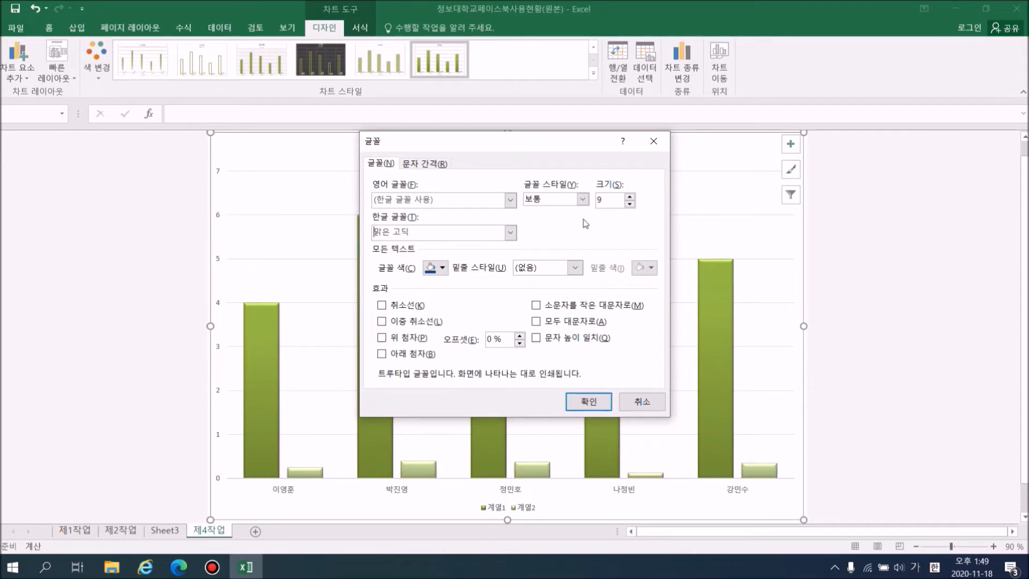
double_click(604, 201)
text(11)
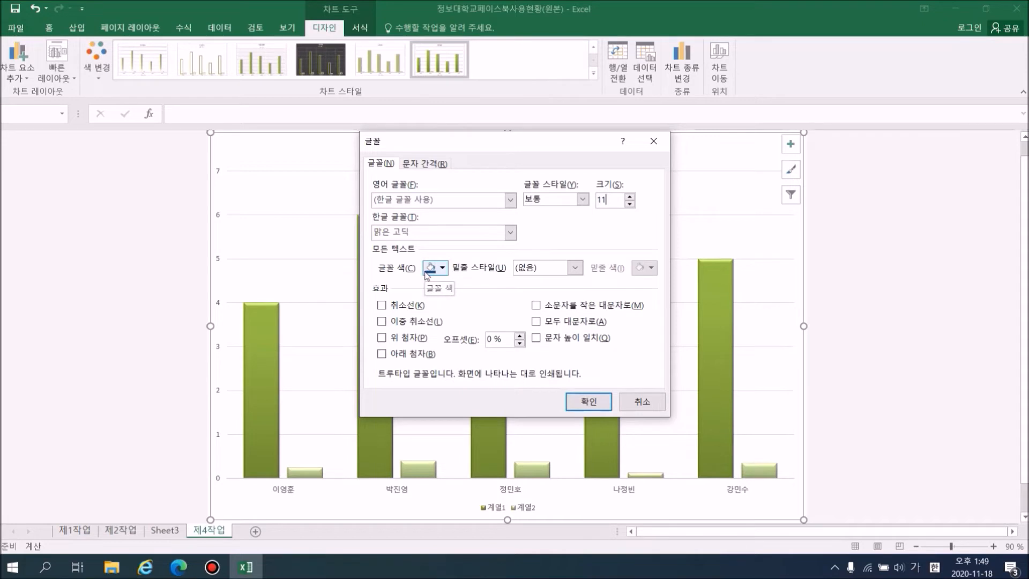
click(587, 402)
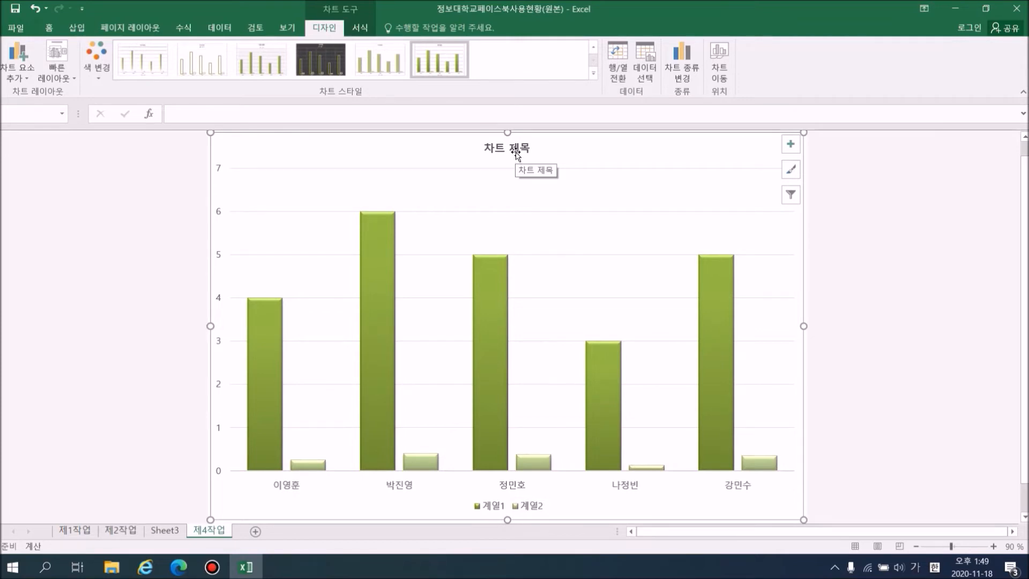
- Fill the chart area with the 꽃다발 texture
right_click(685, 163)
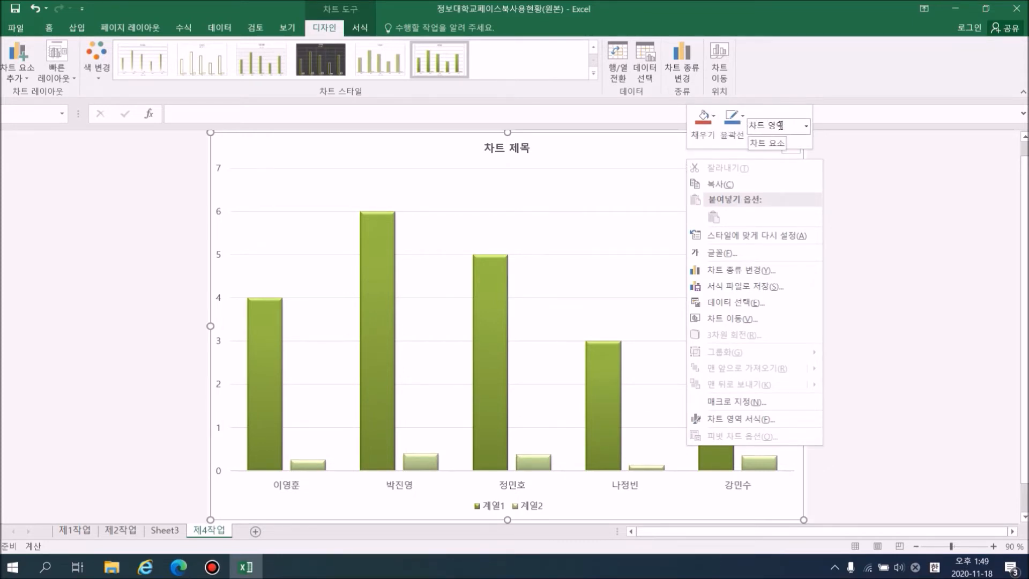
click(713, 119)
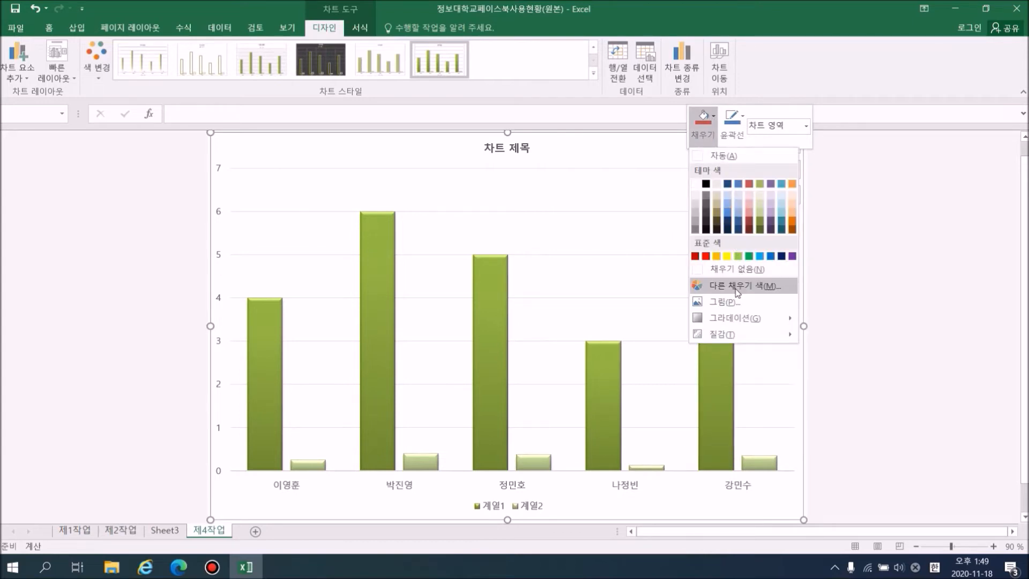
mouse_move(721, 337)
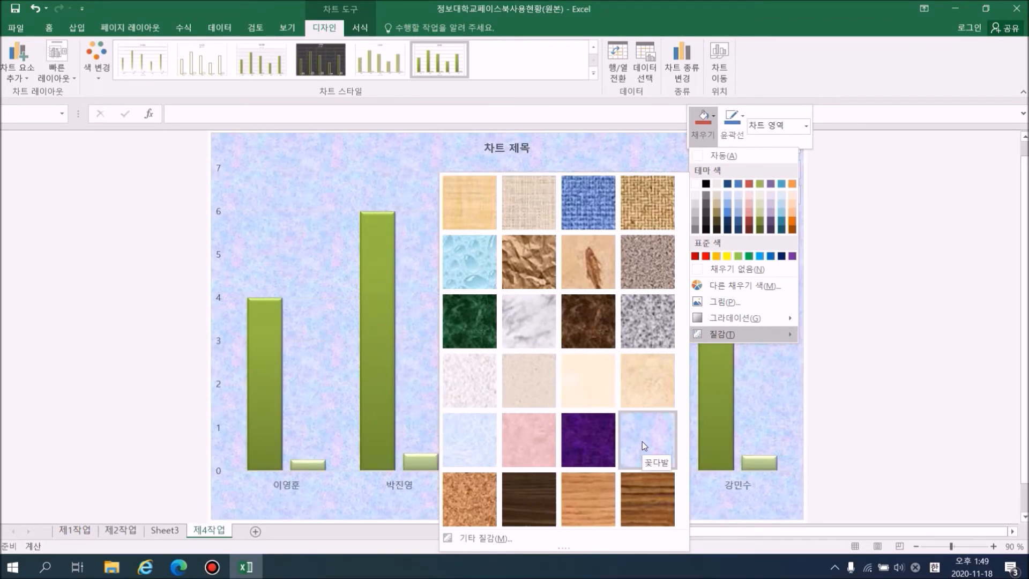
click(645, 442)
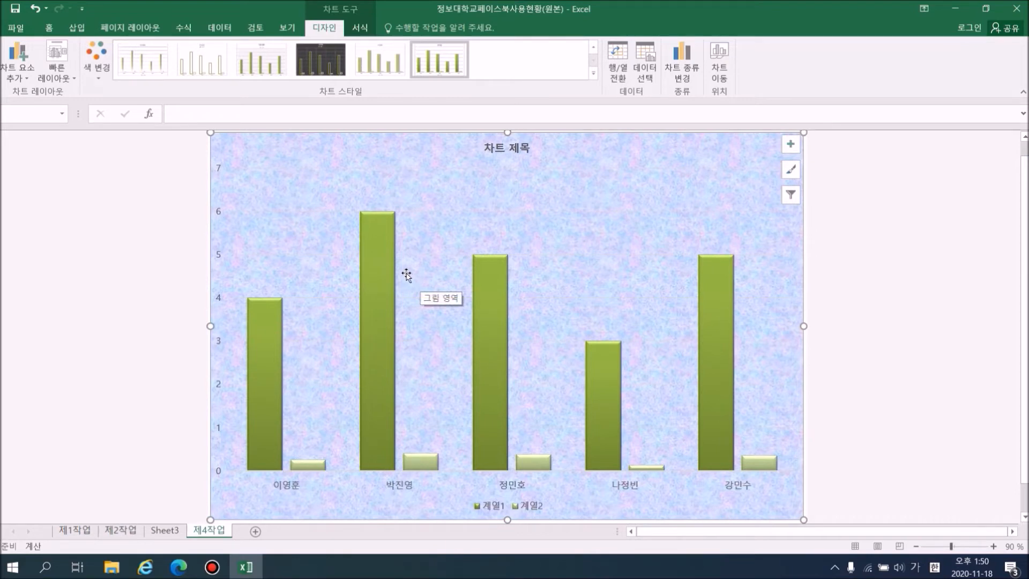
- Fill the chart's plot area with the solid white theme colour
right_click(614, 257)
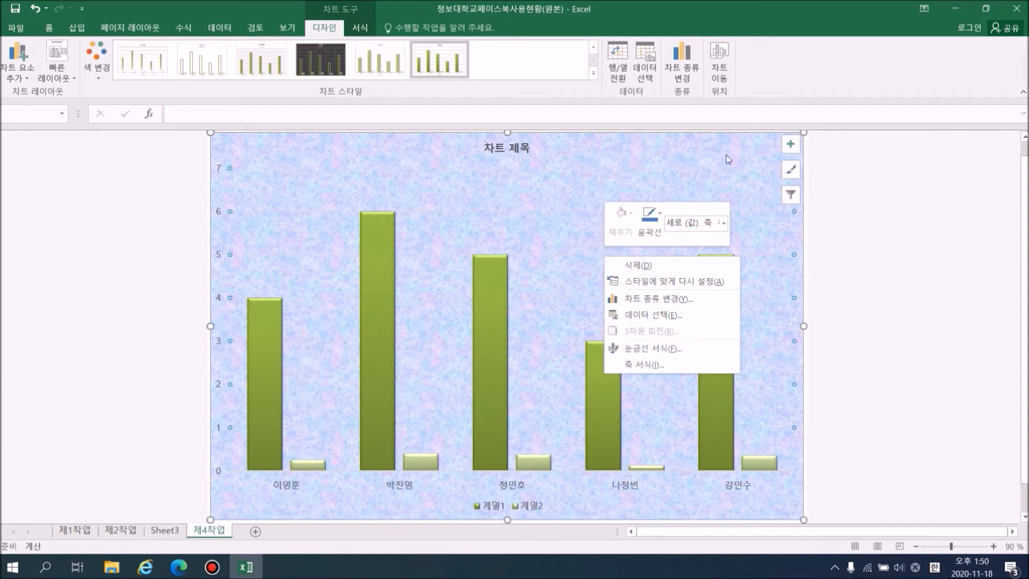
click(754, 188)
right_click(722, 197)
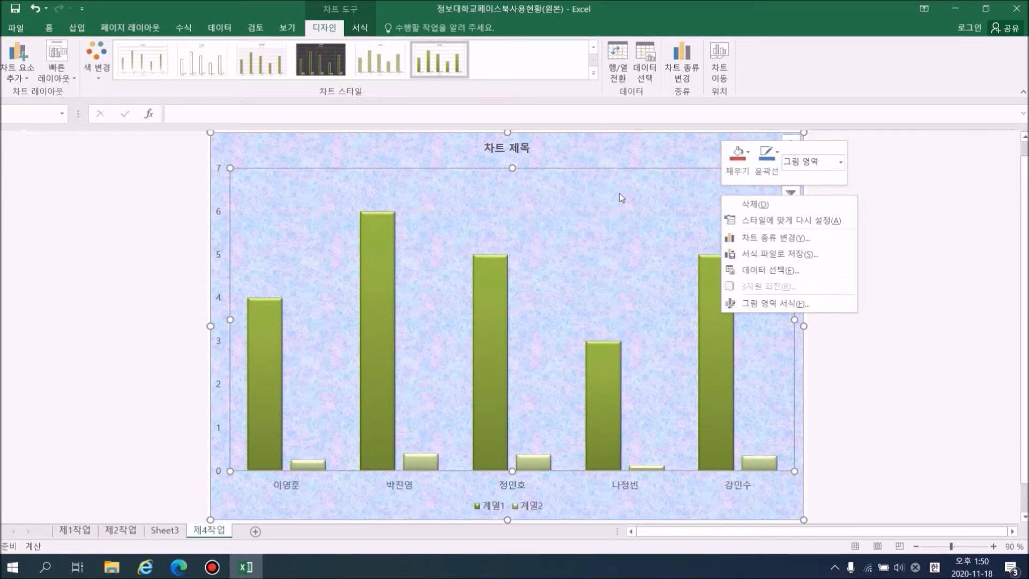
click(750, 158)
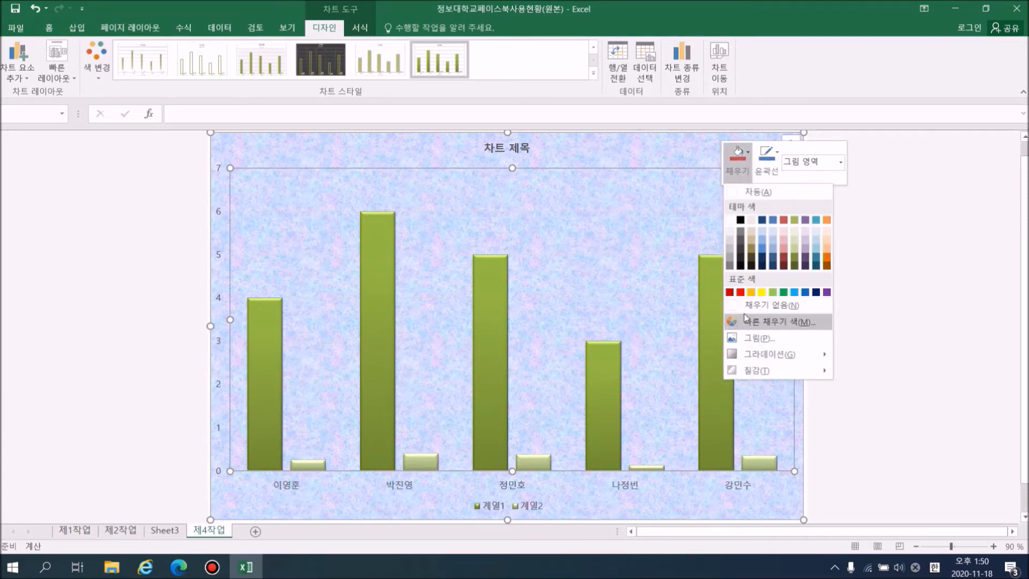
click(730, 220)
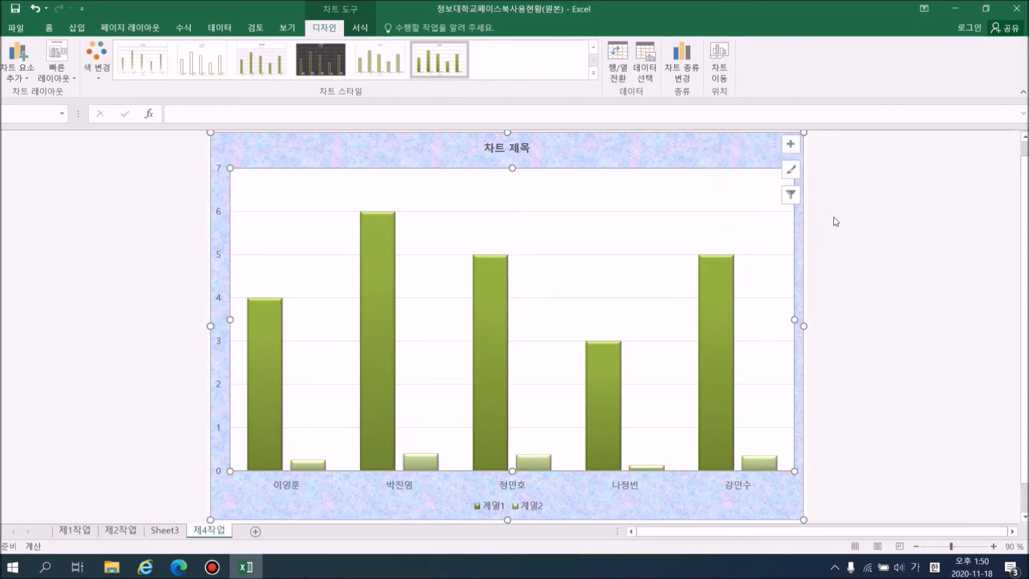
click(629, 157)
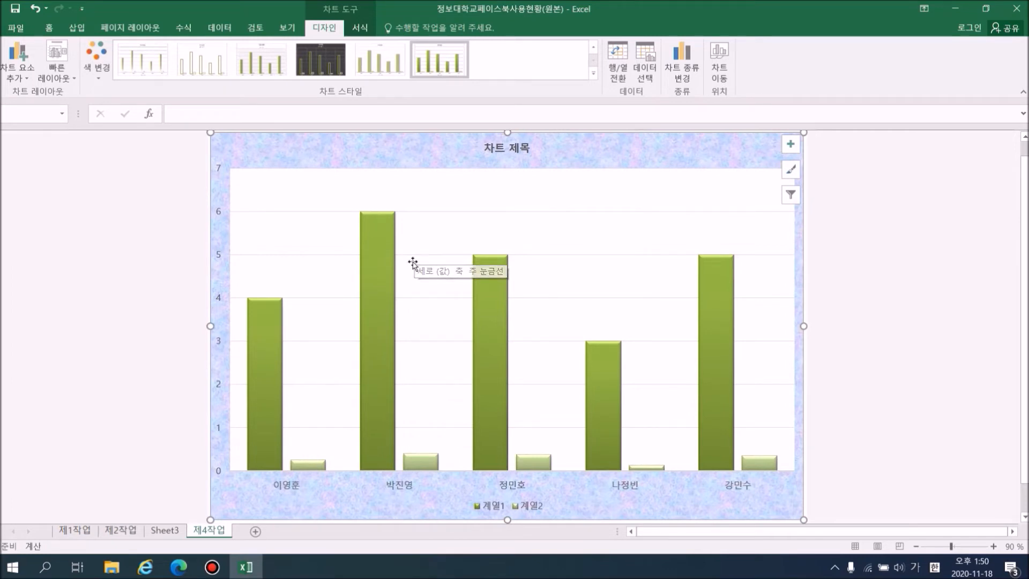
right_click(644, 158)
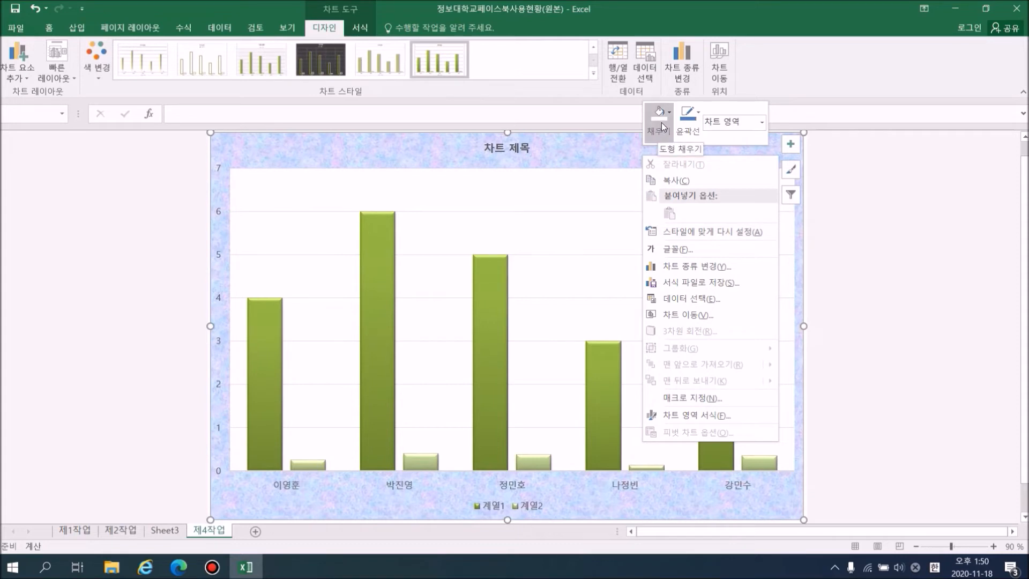
click(617, 135)
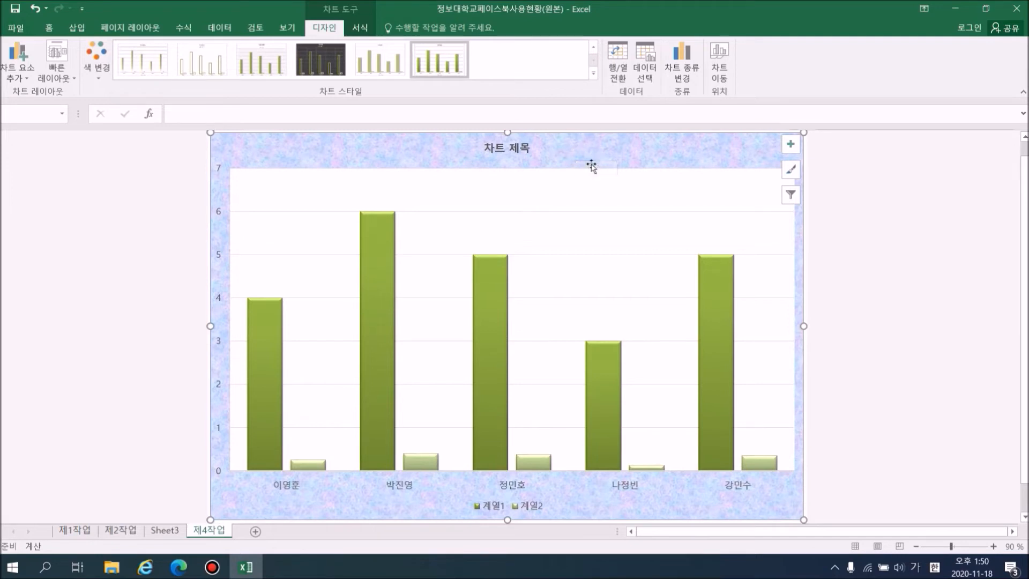
- Replace the chart's placeholder title with 영문학과 및 행정학과 페이스북 사용 현황
click(508, 151)
click(510, 146)
drag(484, 146, 504, 155)
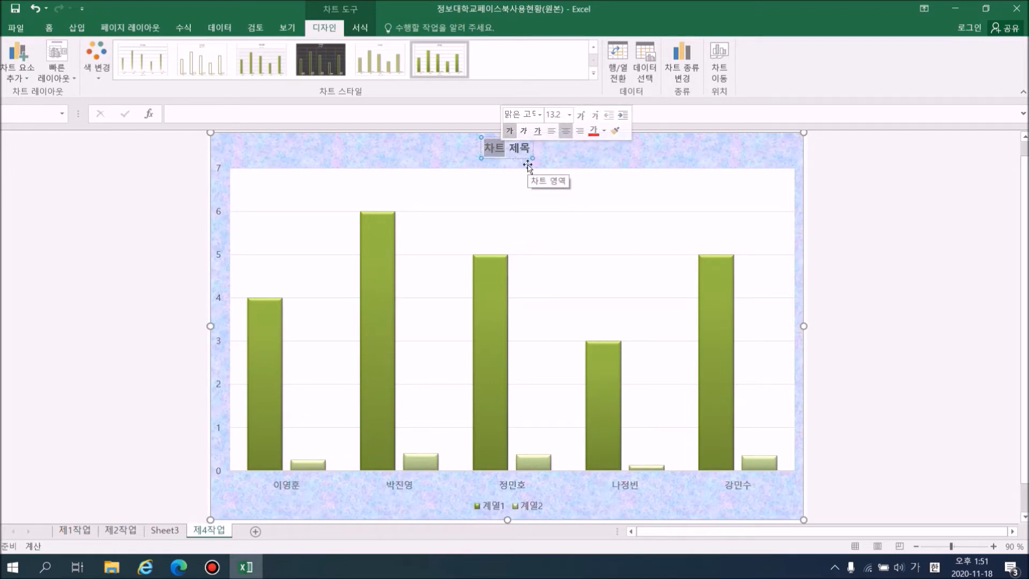
text(ㅇ)
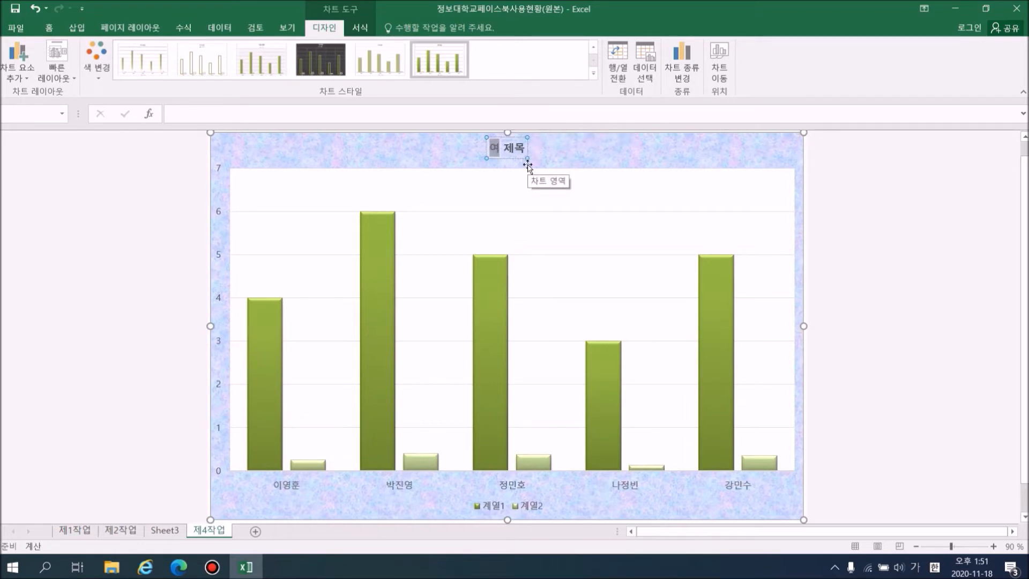
text(무)
text(학ㄱ)
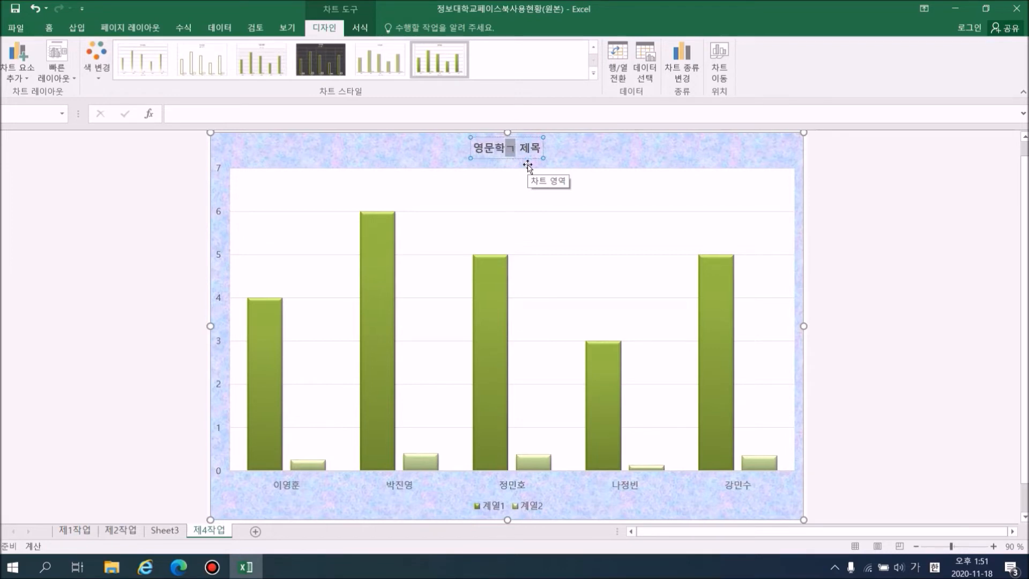
text( ㅁ)
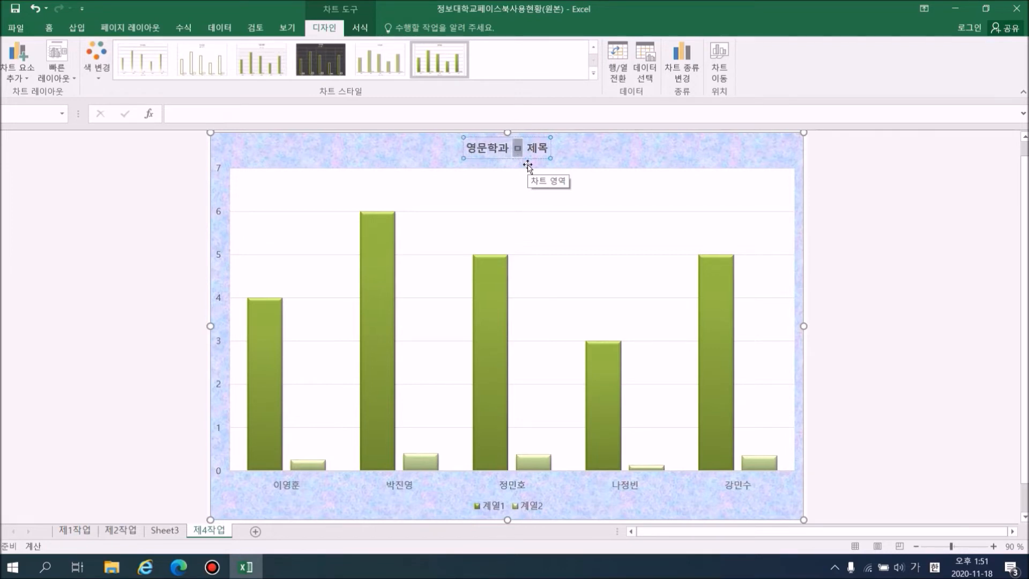
text( ㅎ)
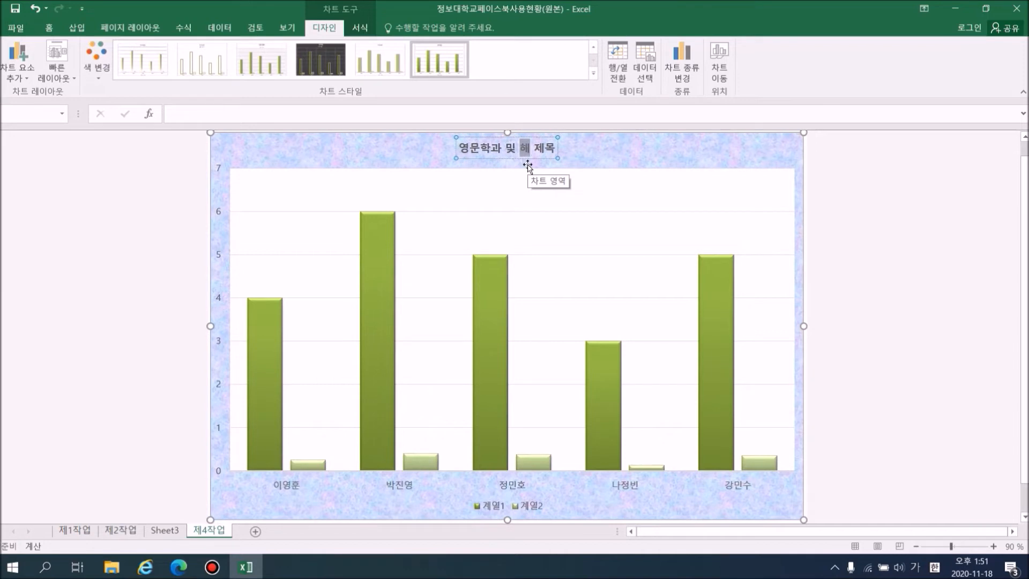
text(행ㅈ학ㄱ)
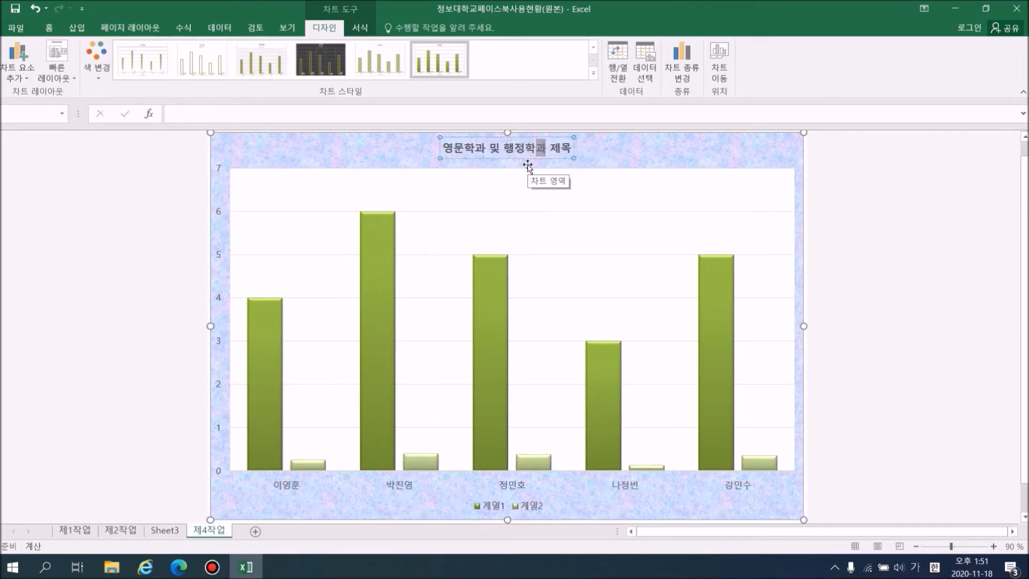
text( 페이습)
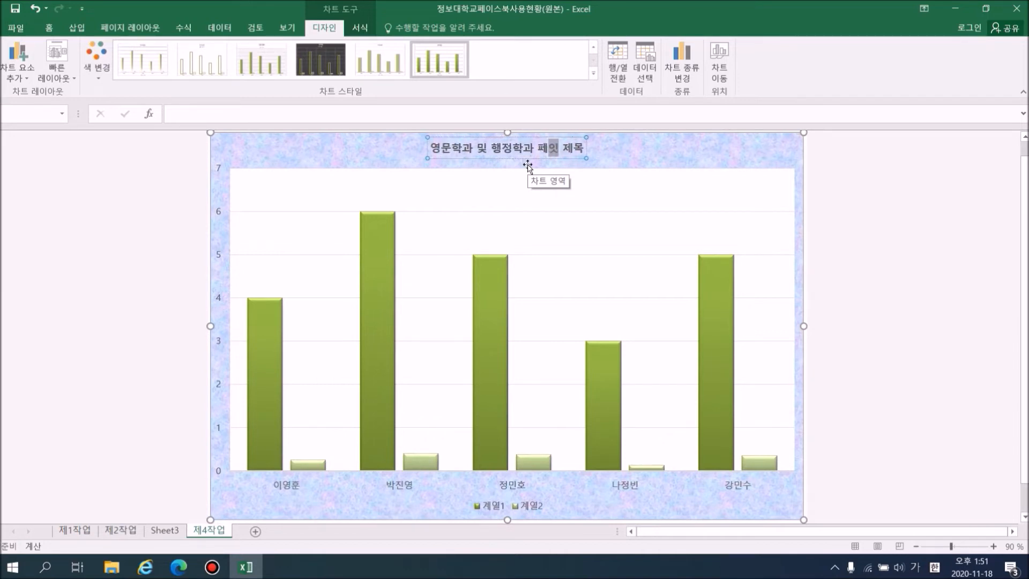
text(북 사용 혀)
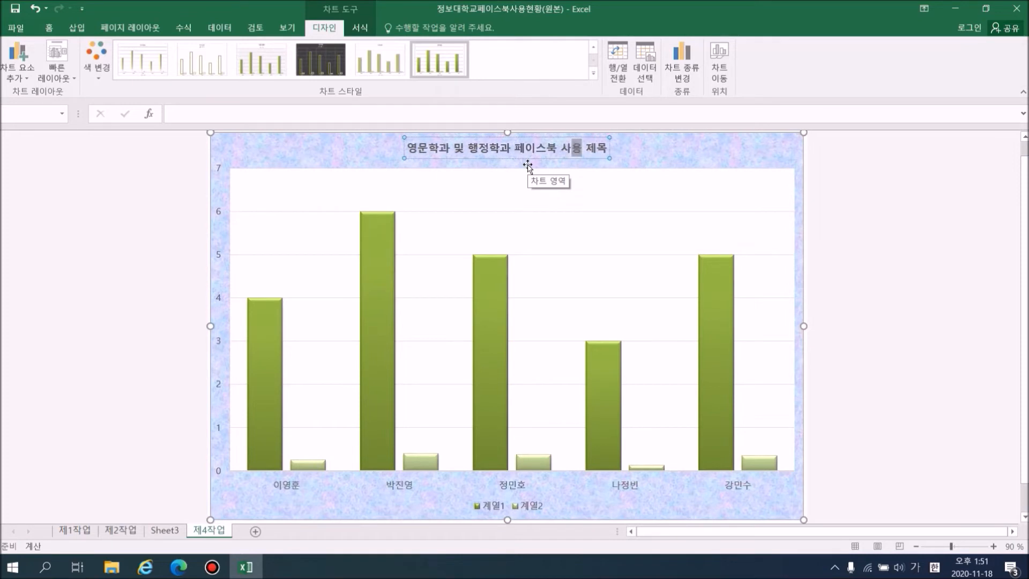
text(ㄴ호)
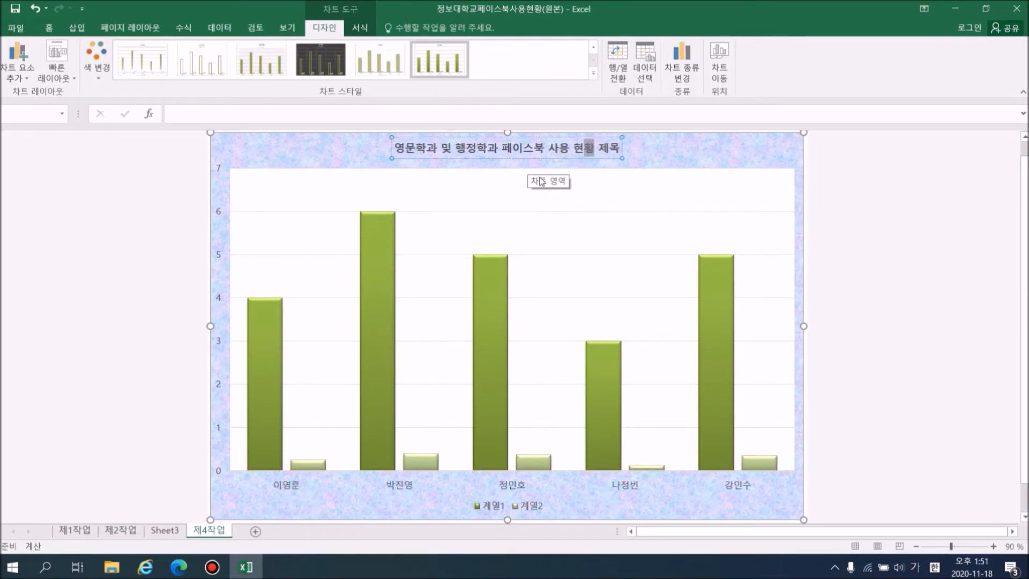
key(Delete)
key(Delete)
key(Delete)
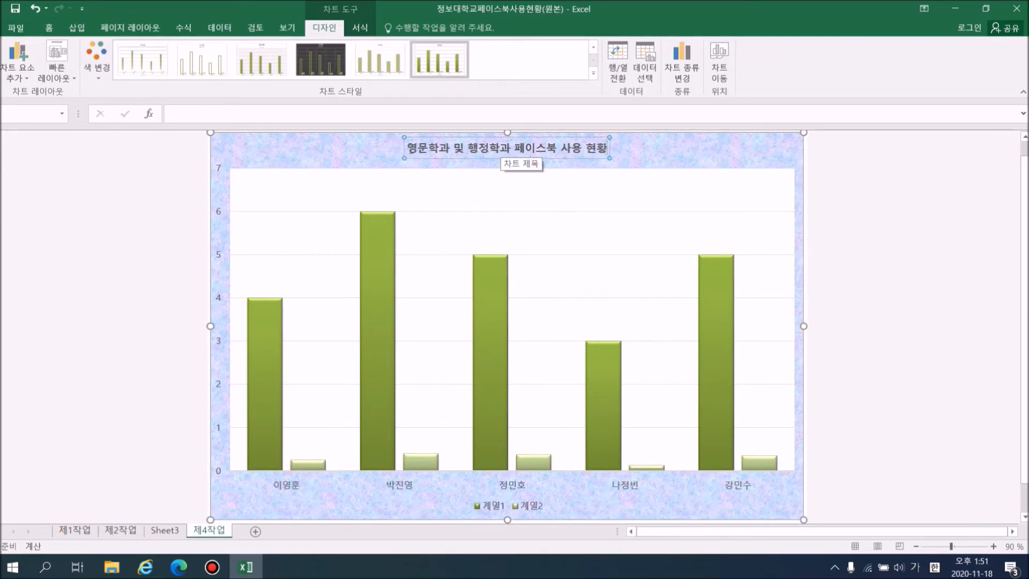
drag(410, 149, 609, 157)
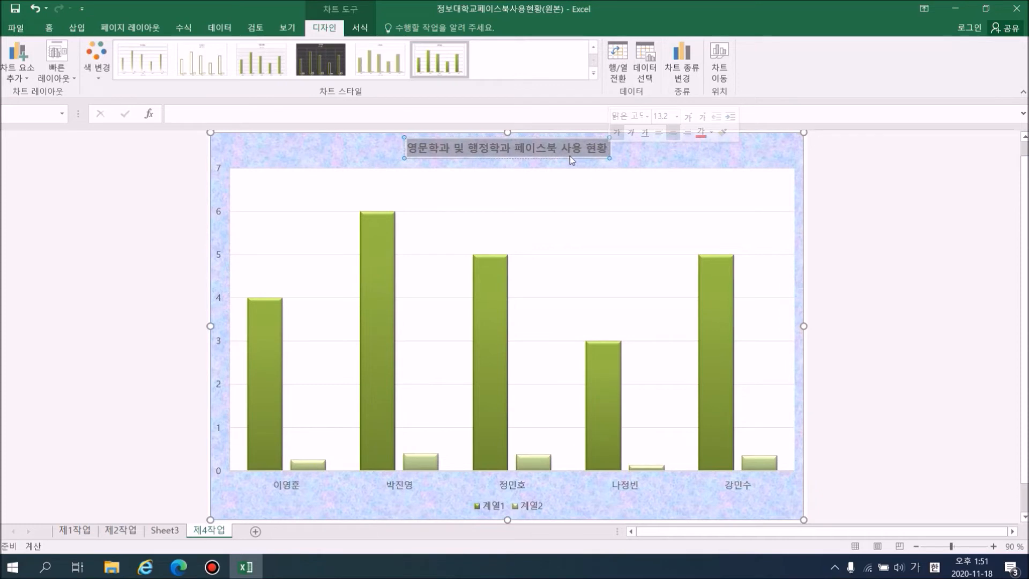
click(571, 156)
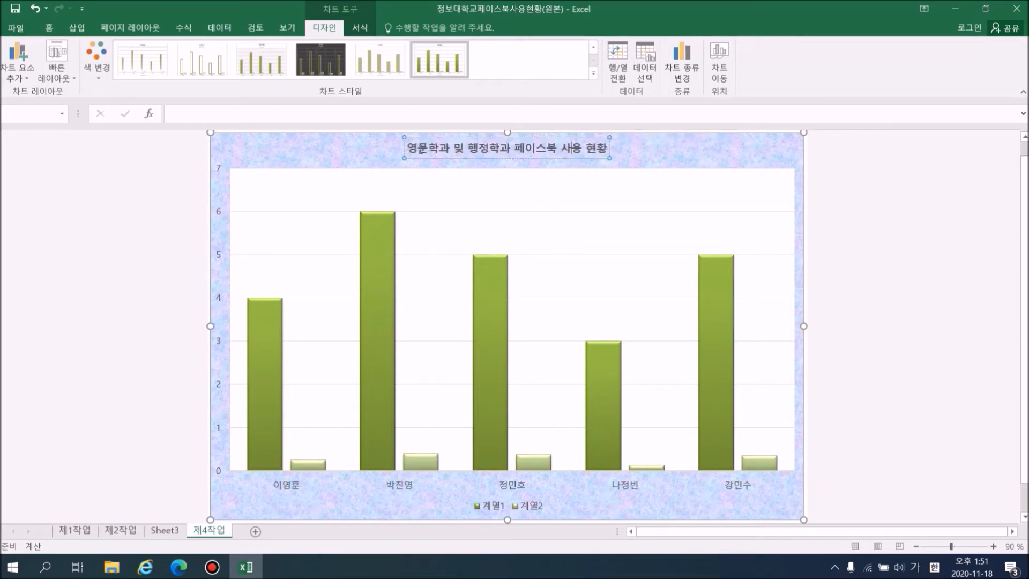
- Set the whole chart title text to font size 20 with the 굵게 style
drag(406, 148, 611, 149)
right_click(593, 155)
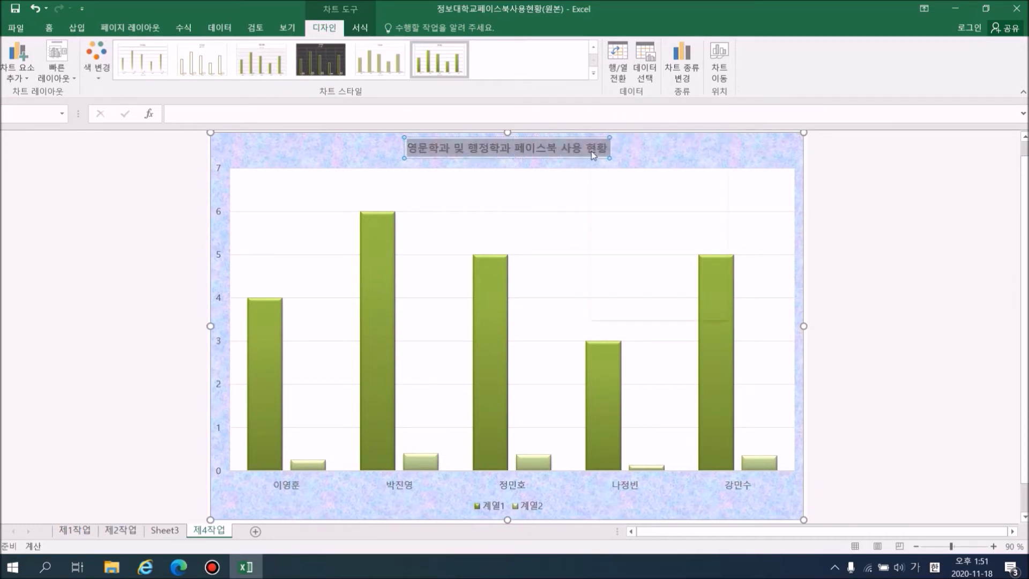
click(625, 245)
drag(615, 198, 597, 200)
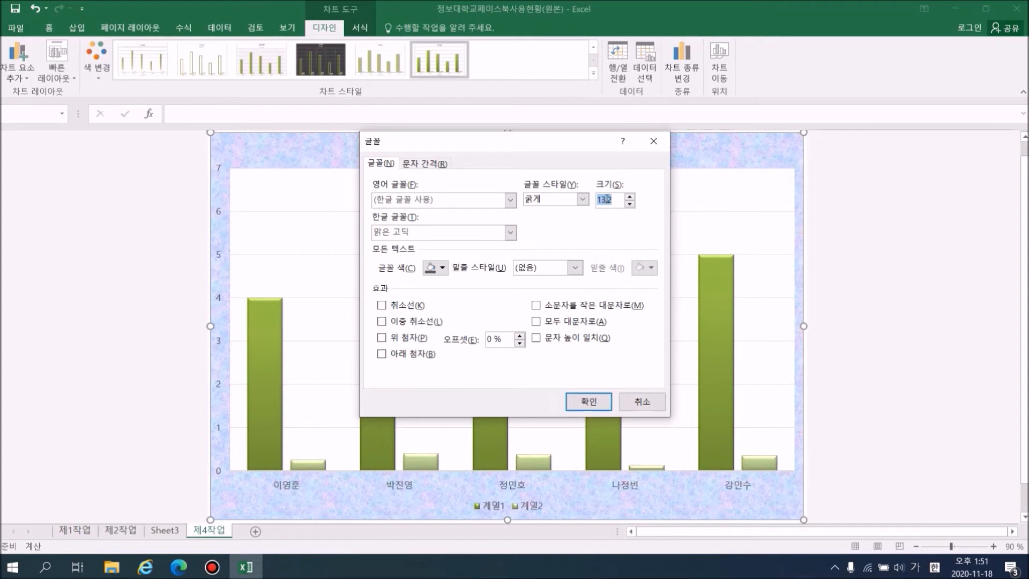
text(20)
click(582, 199)
click(546, 242)
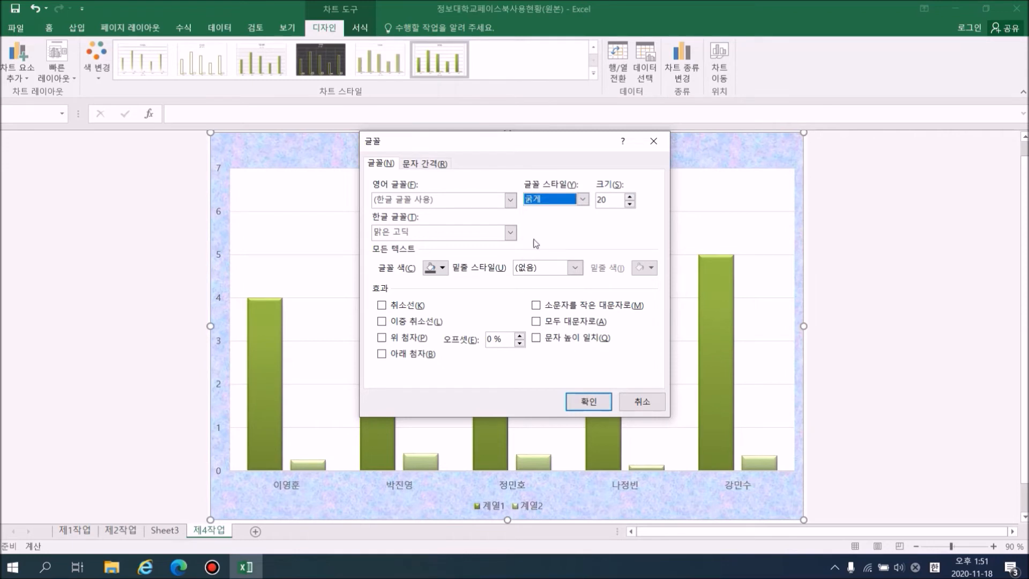
click(459, 236)
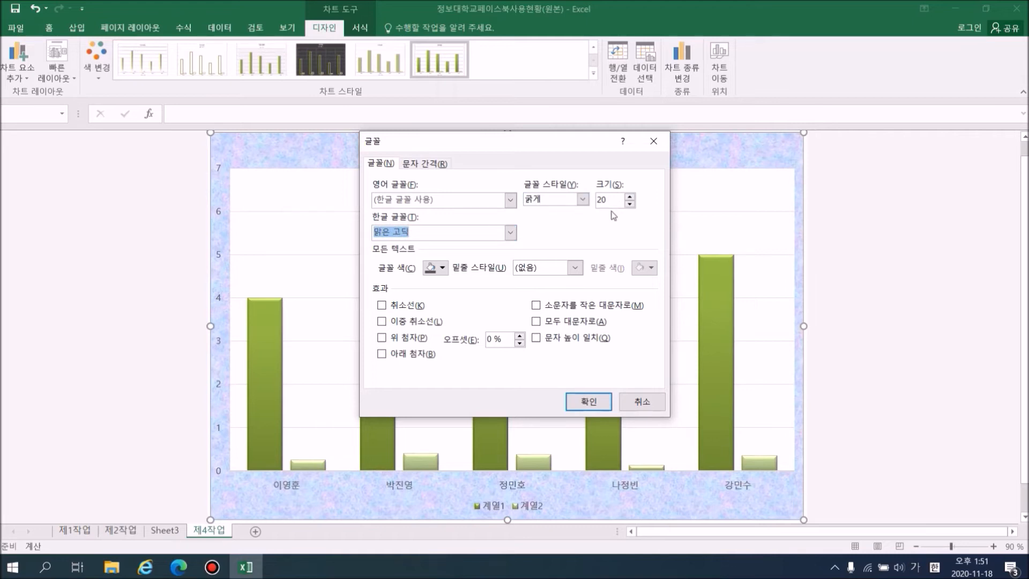
click(584, 406)
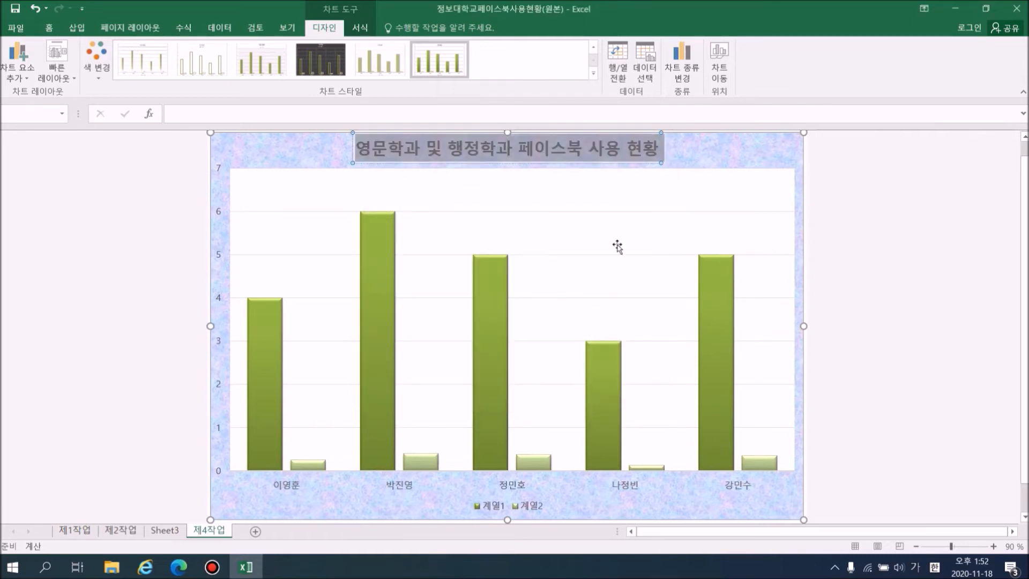
- Fill the chart title box with the solid white theme colour
click(661, 161)
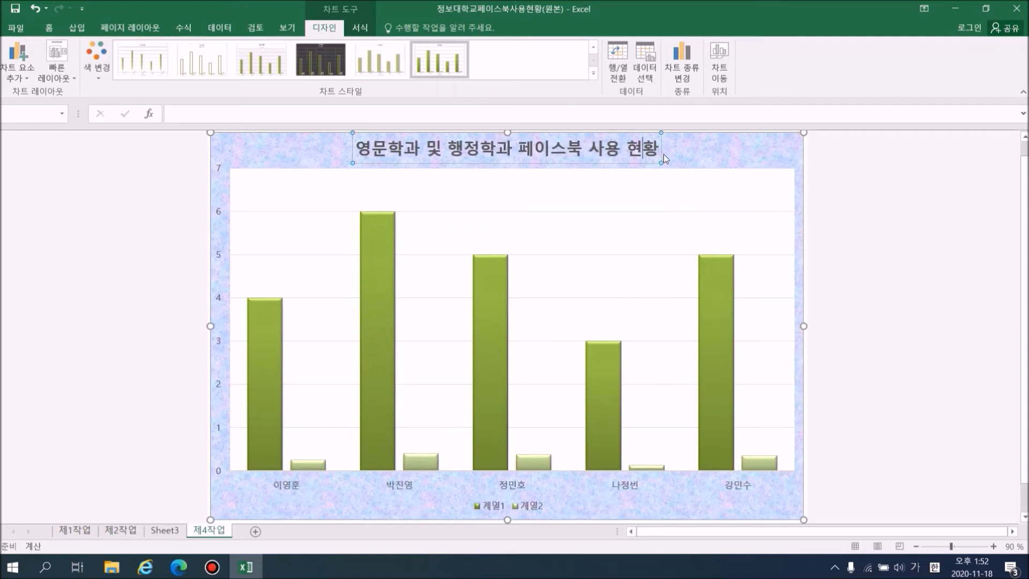
click(662, 151)
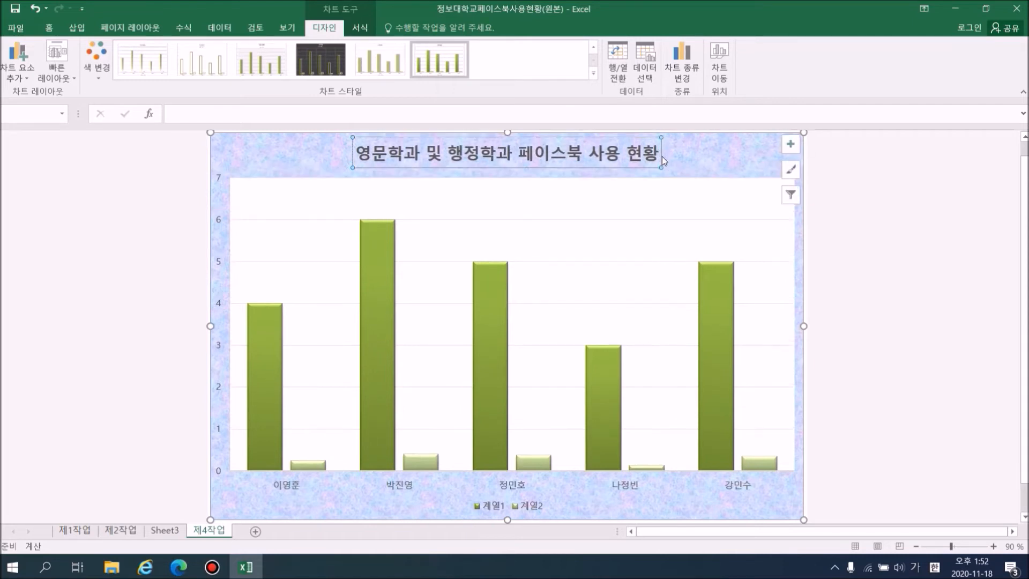
right_click(662, 156)
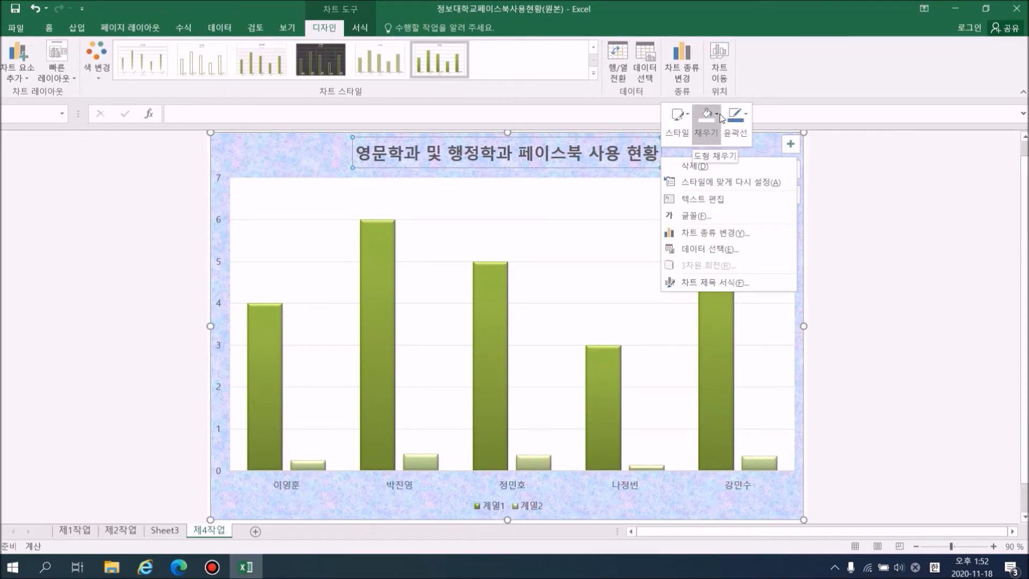
click(719, 117)
click(698, 184)
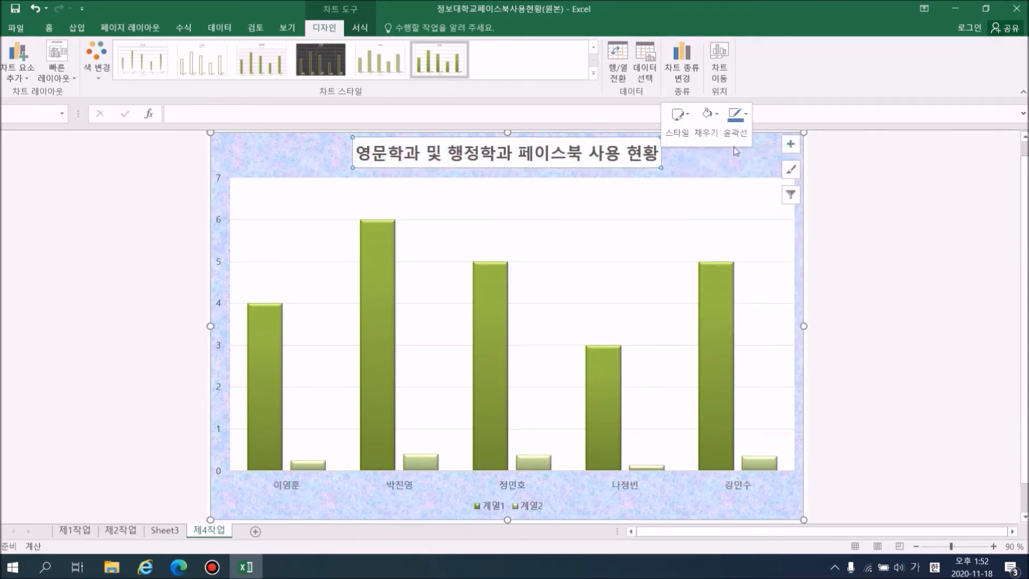
- Set the chart title box's outline thickness to 1 pt
click(737, 130)
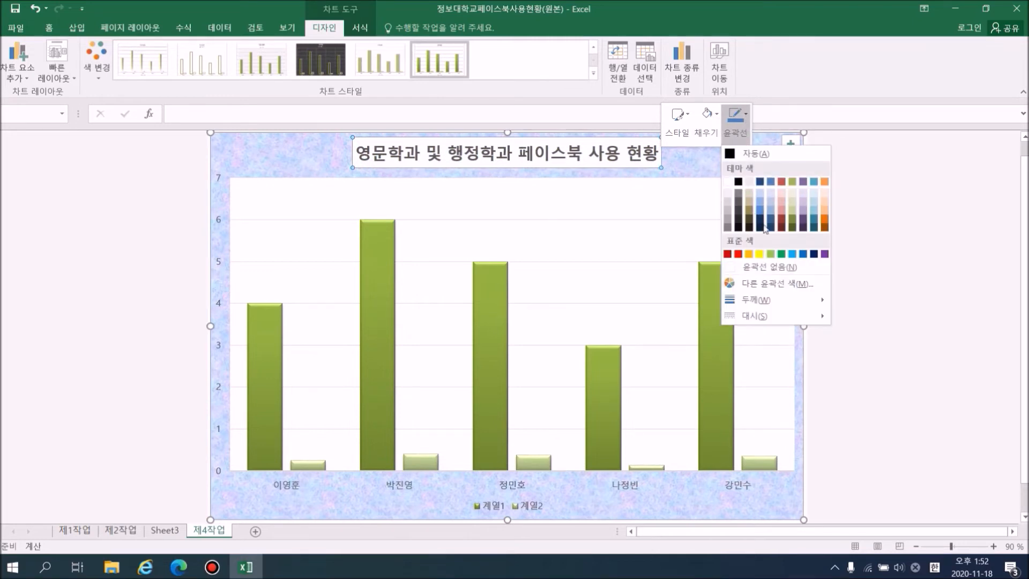
mouse_move(795, 304)
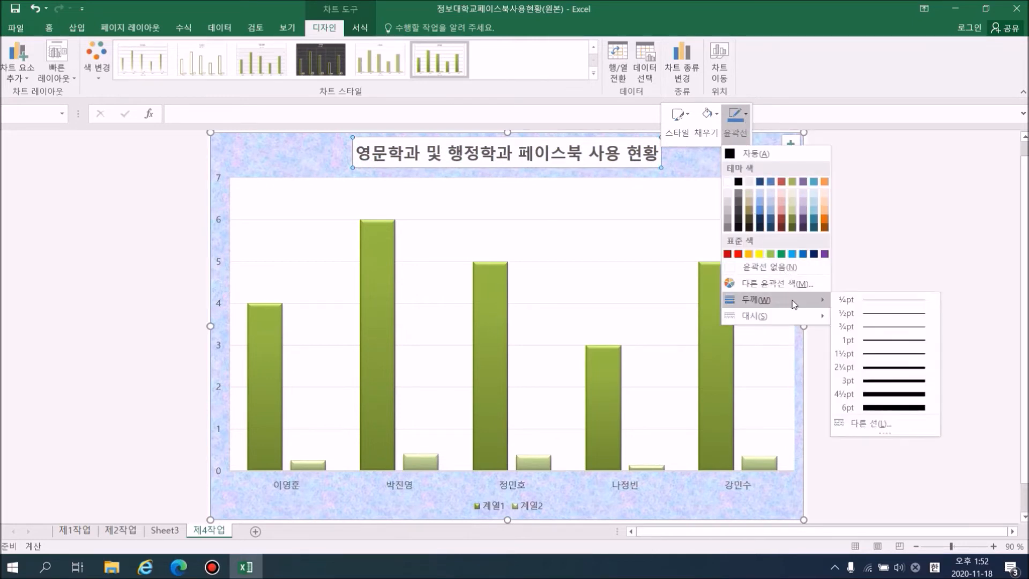
click(877, 343)
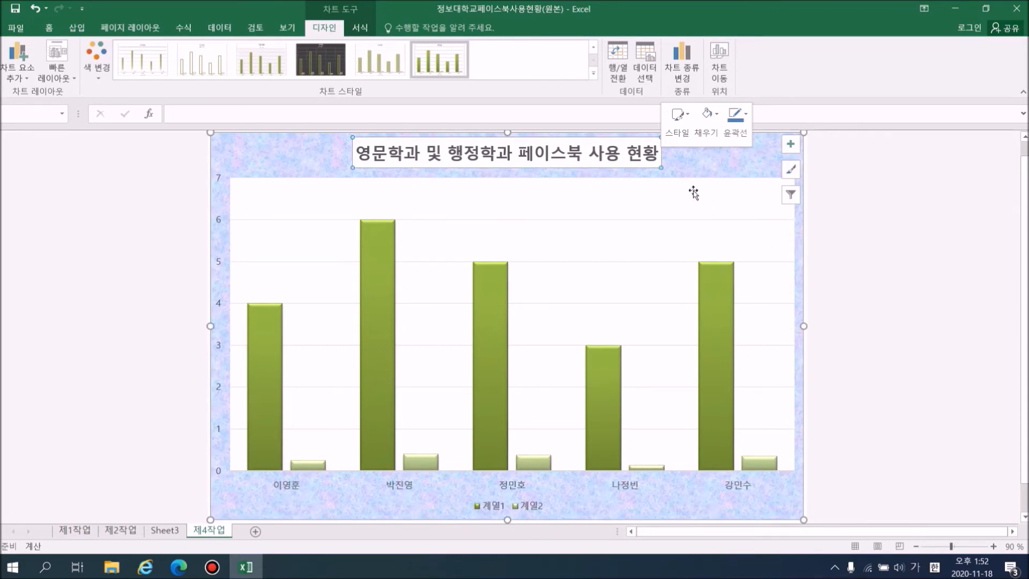
click(739, 139)
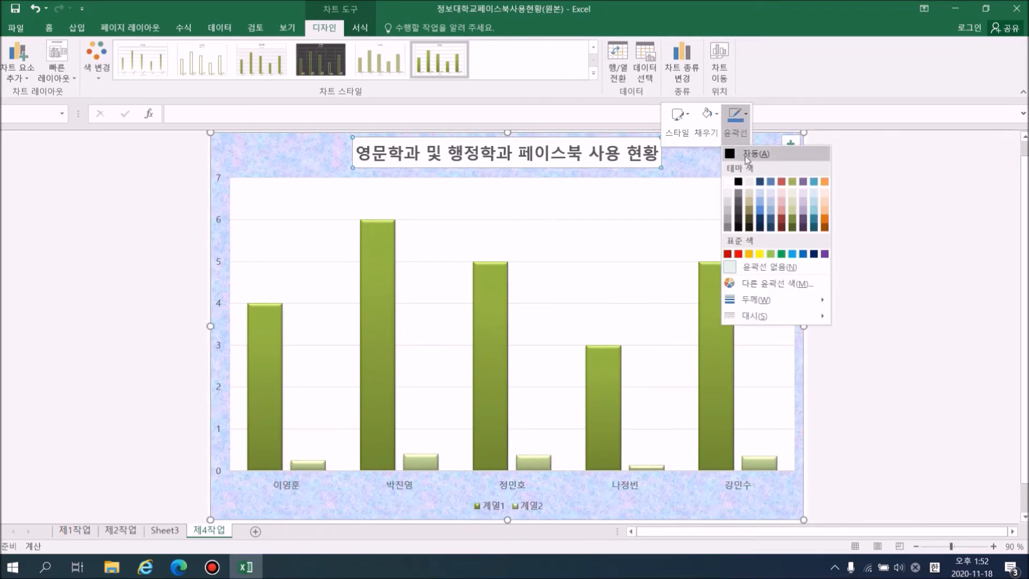
mouse_move(772, 306)
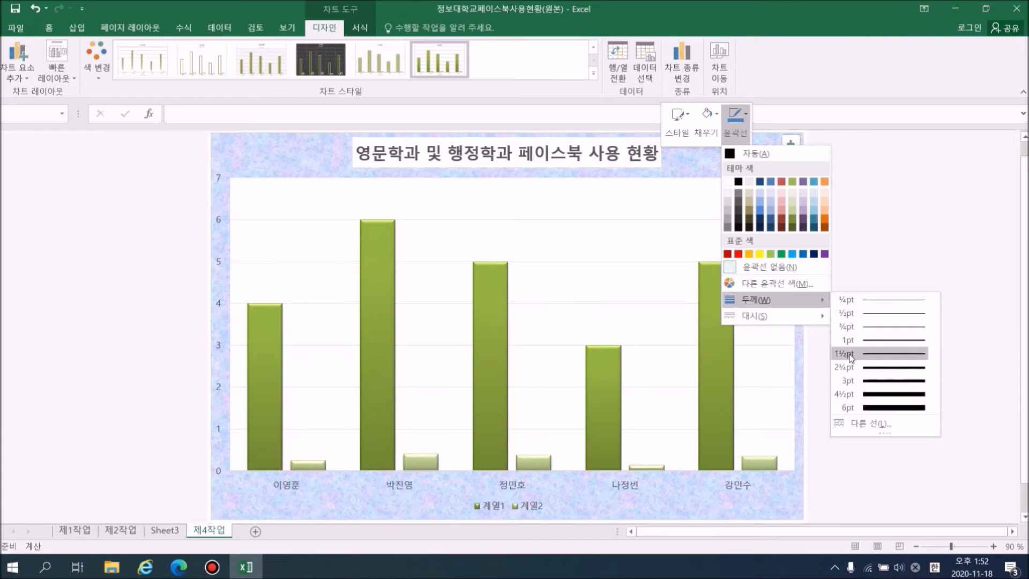
click(882, 343)
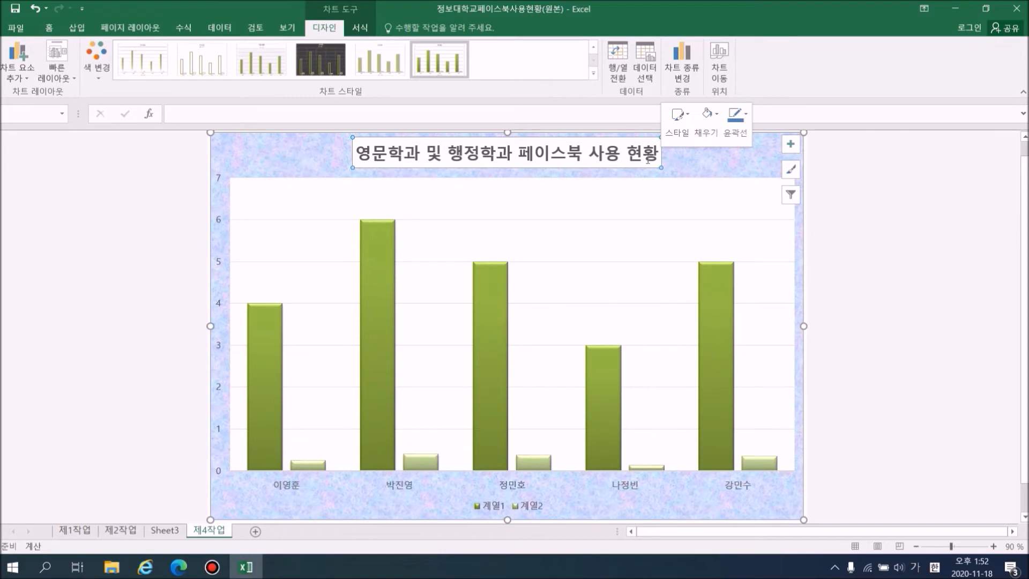
click(547, 201)
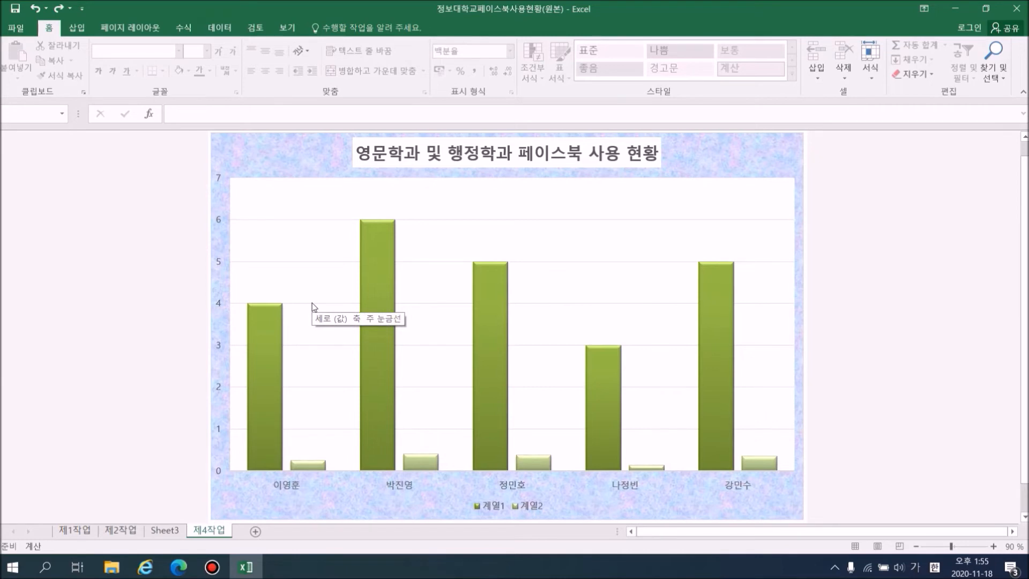
- Change the 계열2 series to 표식이 있는 꺾은선형 and plot it on the secondary axis
click(427, 466)
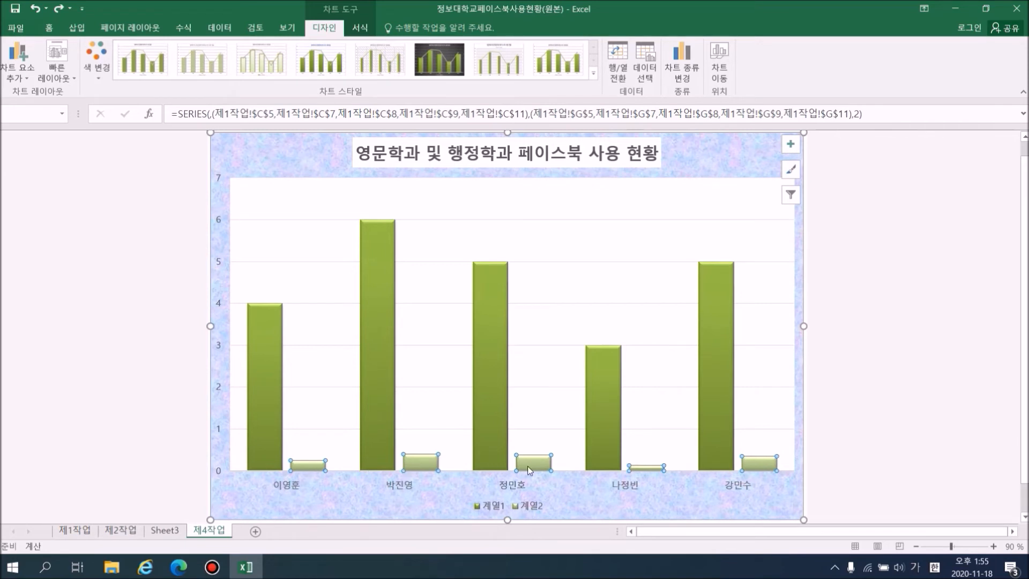
mouse_move(542, 470)
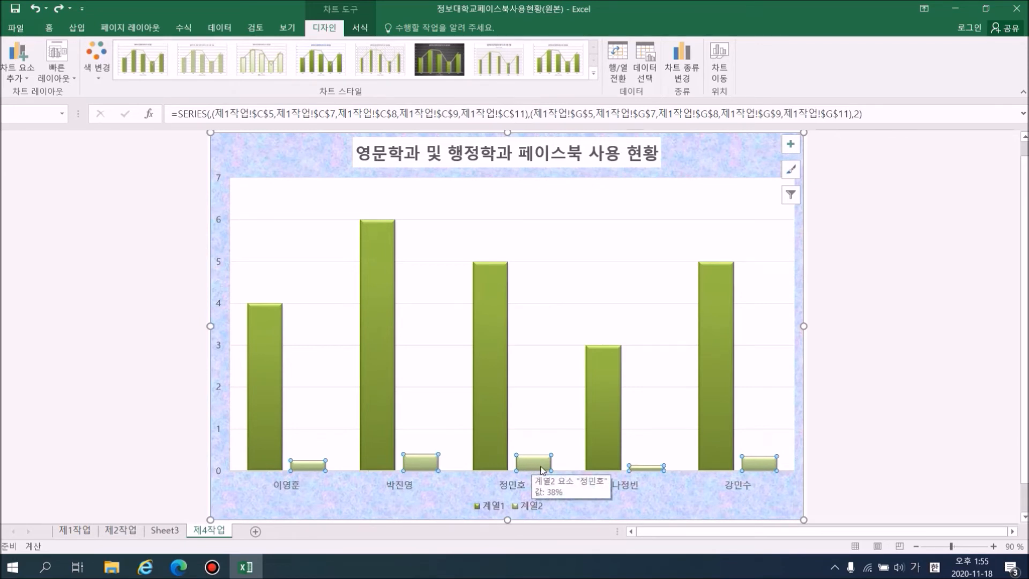
right_click(545, 467)
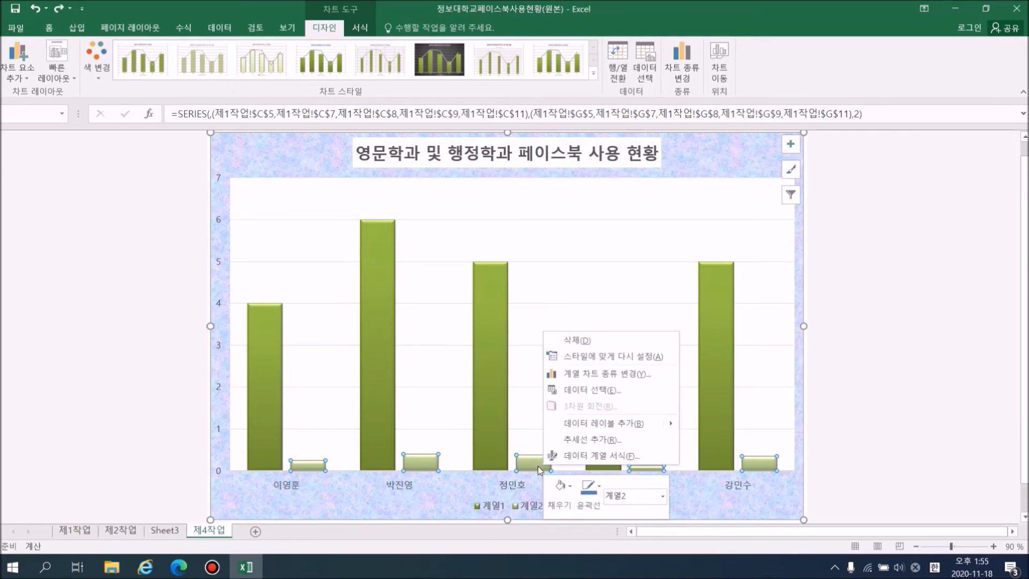
click(586, 375)
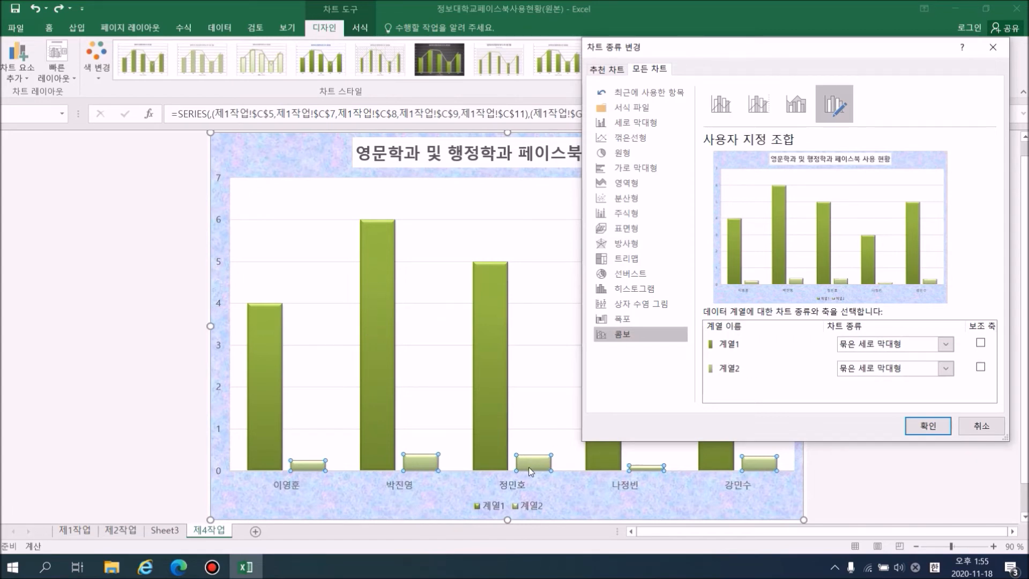
click(946, 369)
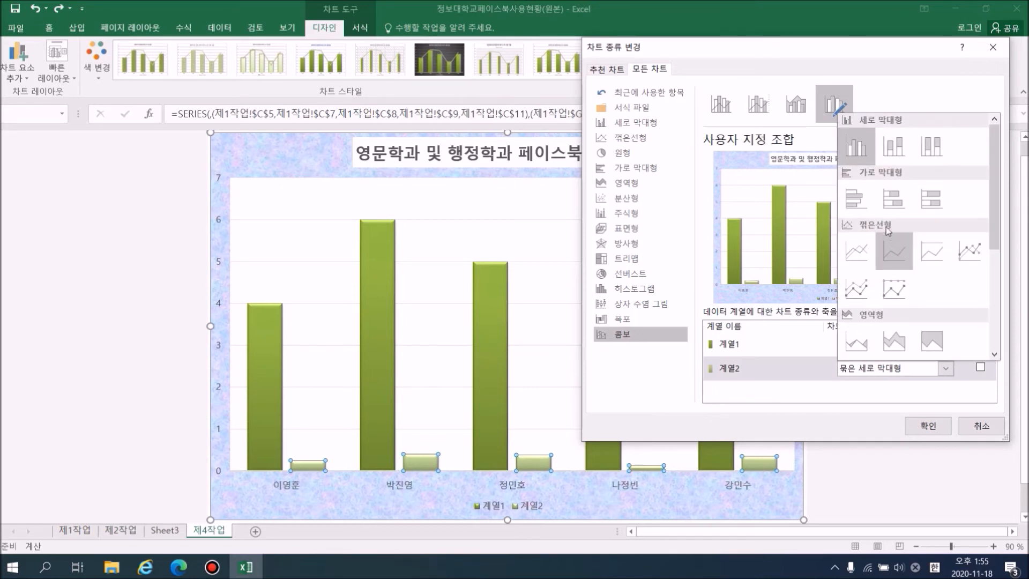
click(972, 256)
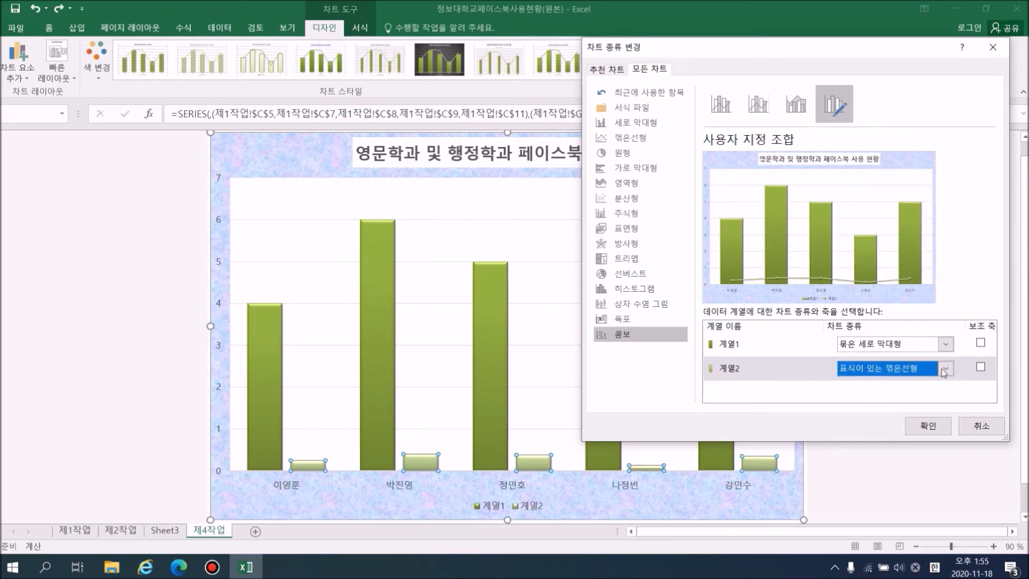
click(981, 368)
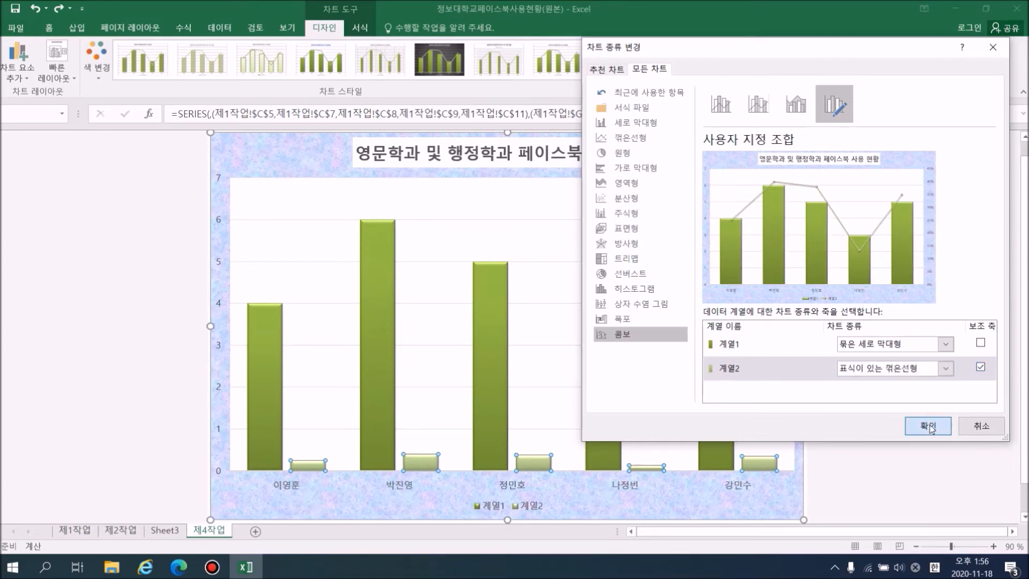
click(930, 427)
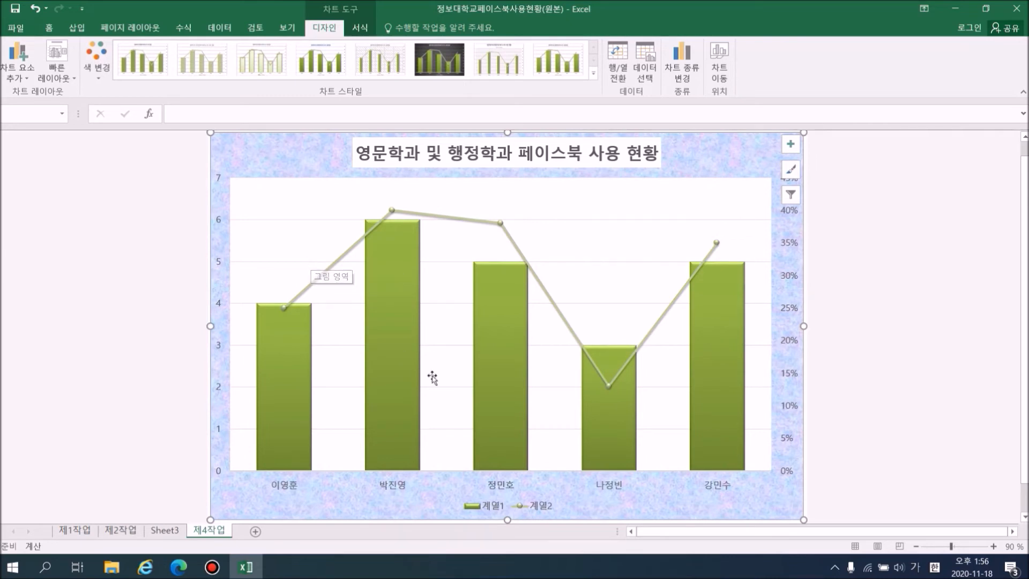
- Add a data label to only the lowest point of the 계열2 line
mouse_move(611, 388)
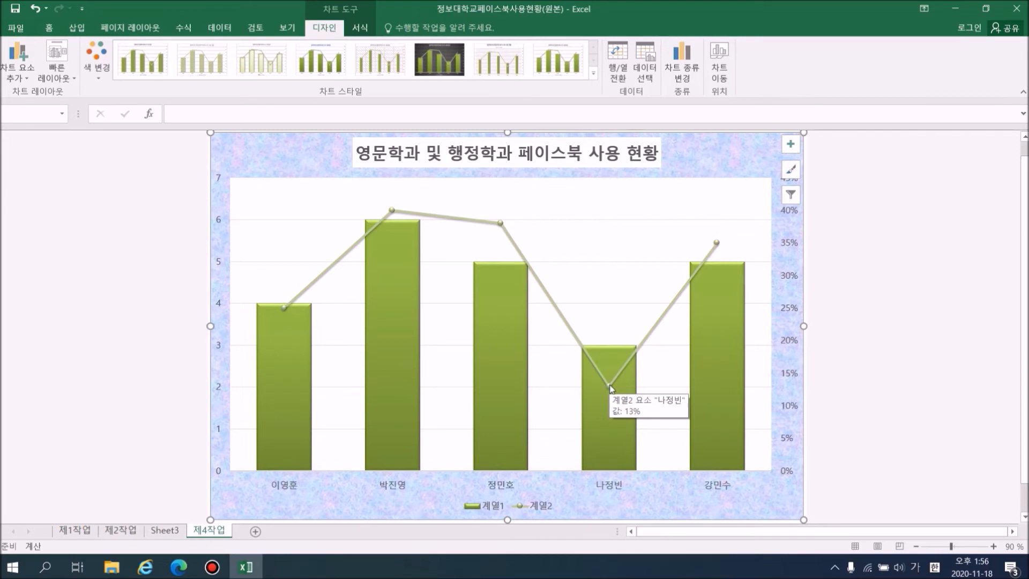
click(611, 387)
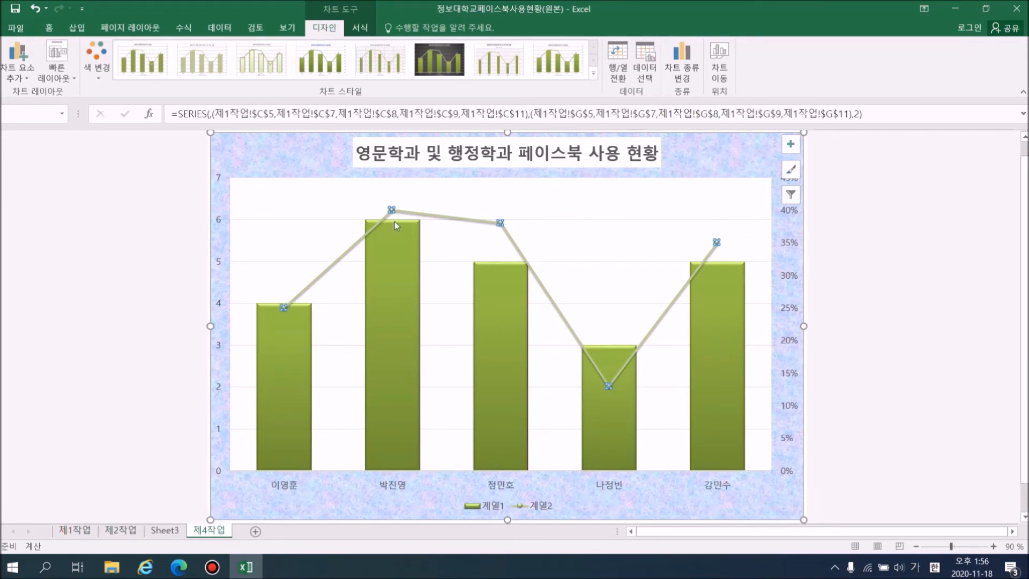
click(609, 387)
right_click(609, 387)
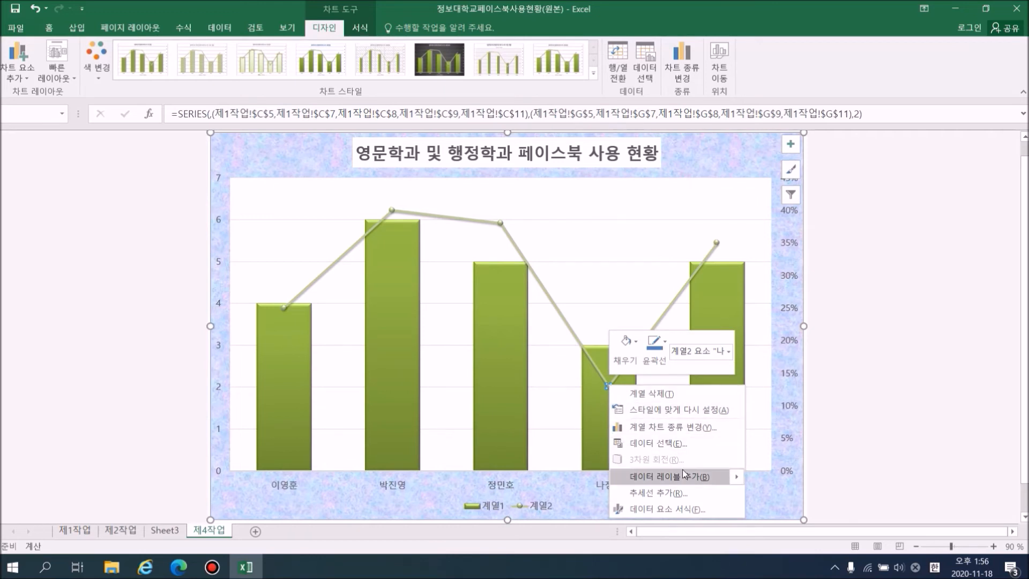
mouse_move(694, 482)
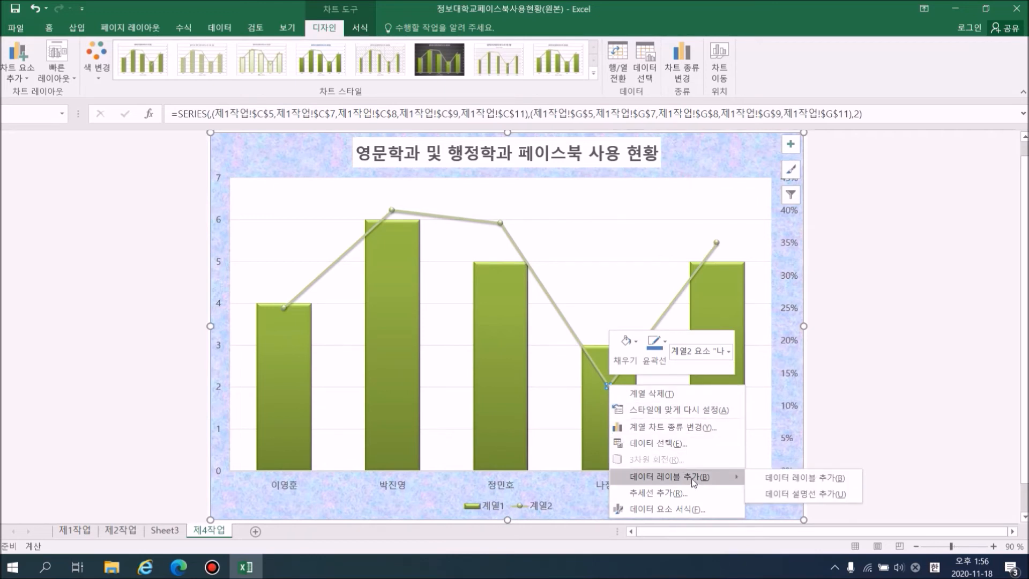
click(807, 477)
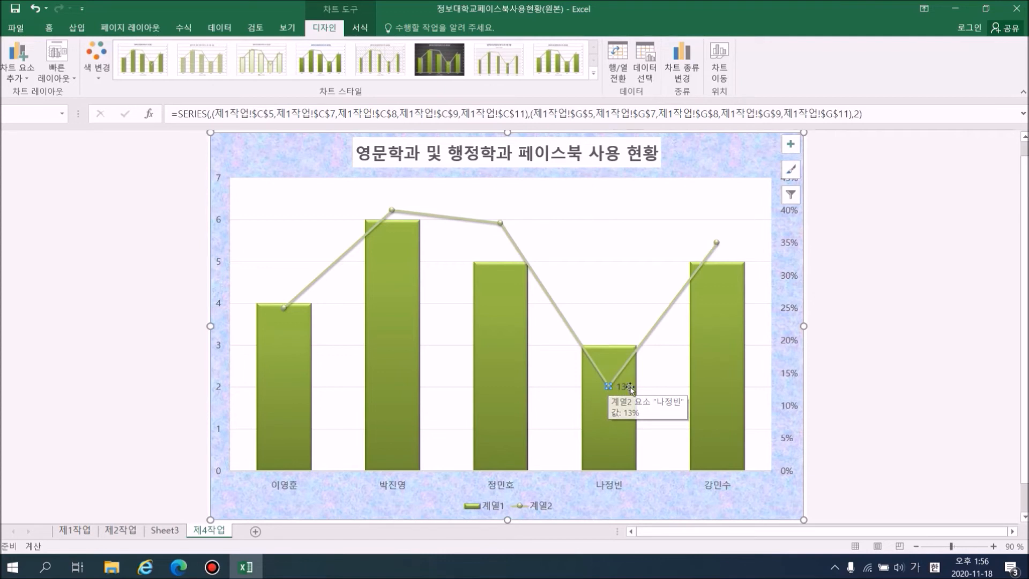
- Set the label position of the 계열2 line's single data label to 위쪽
click(625, 388)
right_click(628, 392)
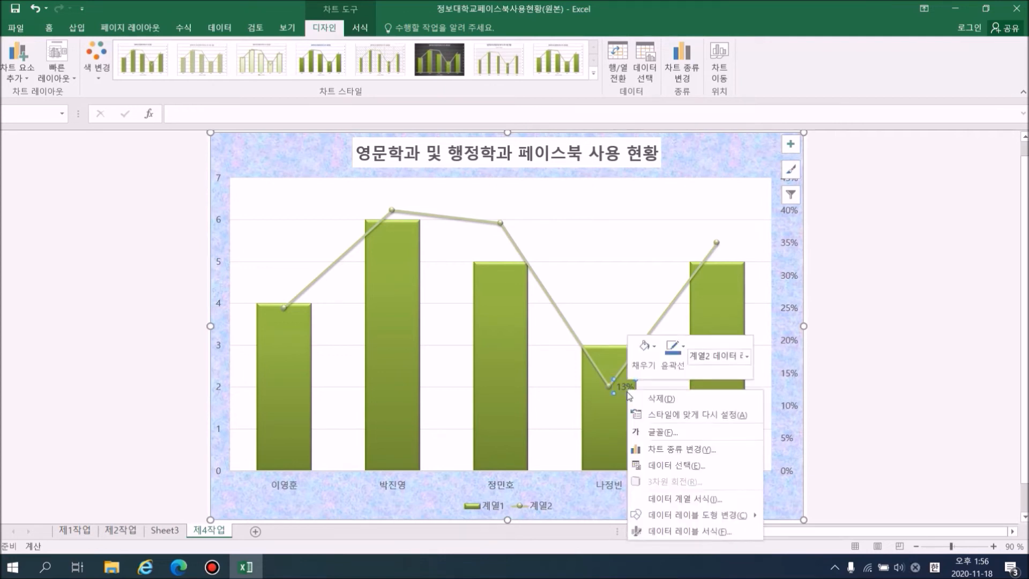
click(688, 532)
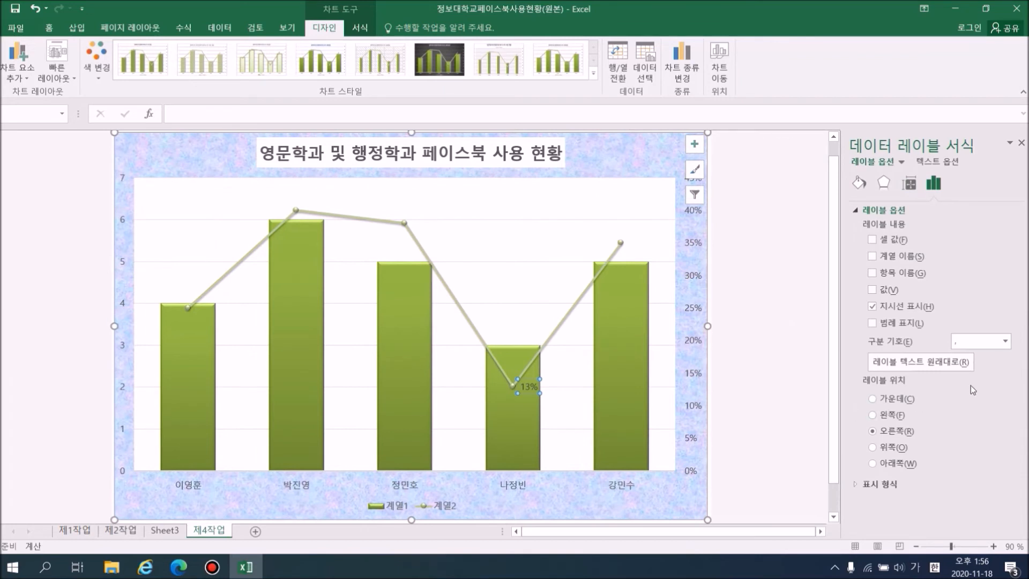
click(873, 447)
click(1022, 144)
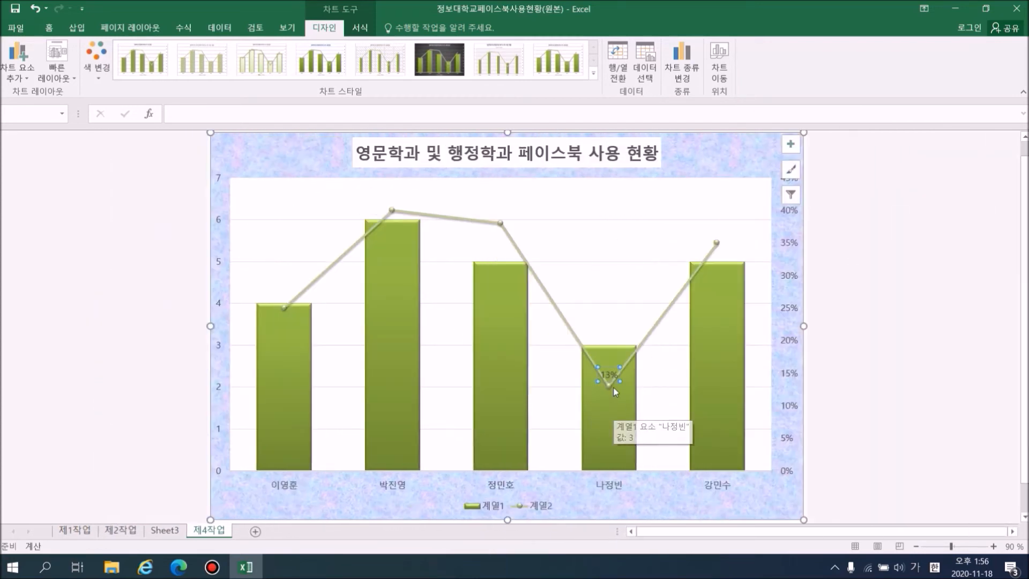
- Set the font style of the line's single data label to 굵게
right_click(613, 376)
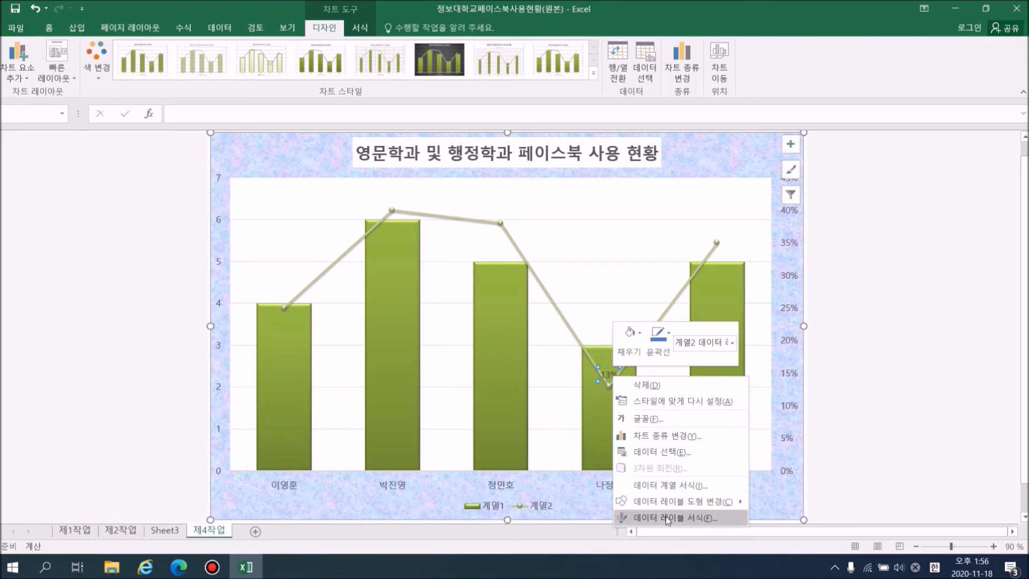
click(653, 417)
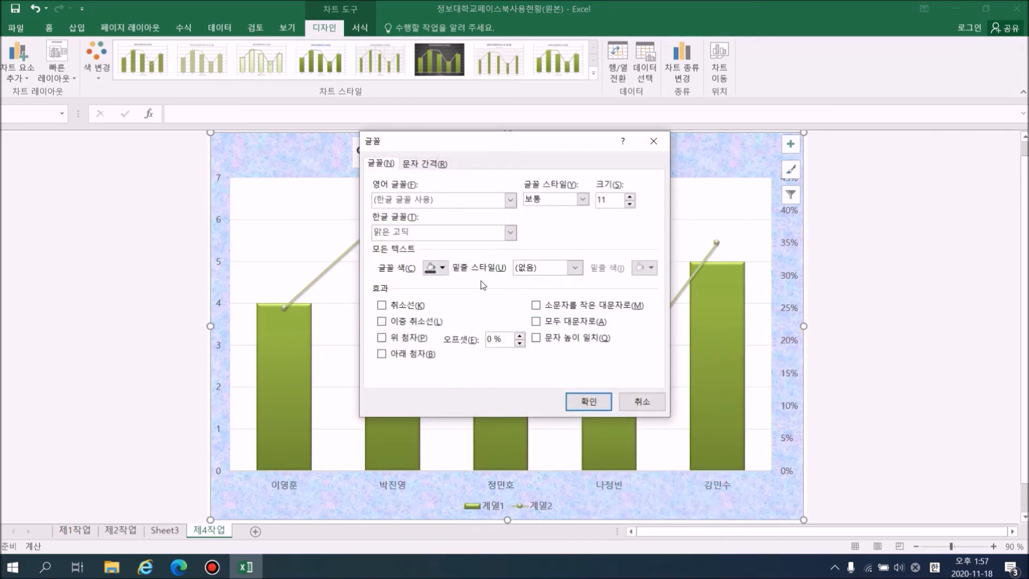
click(582, 199)
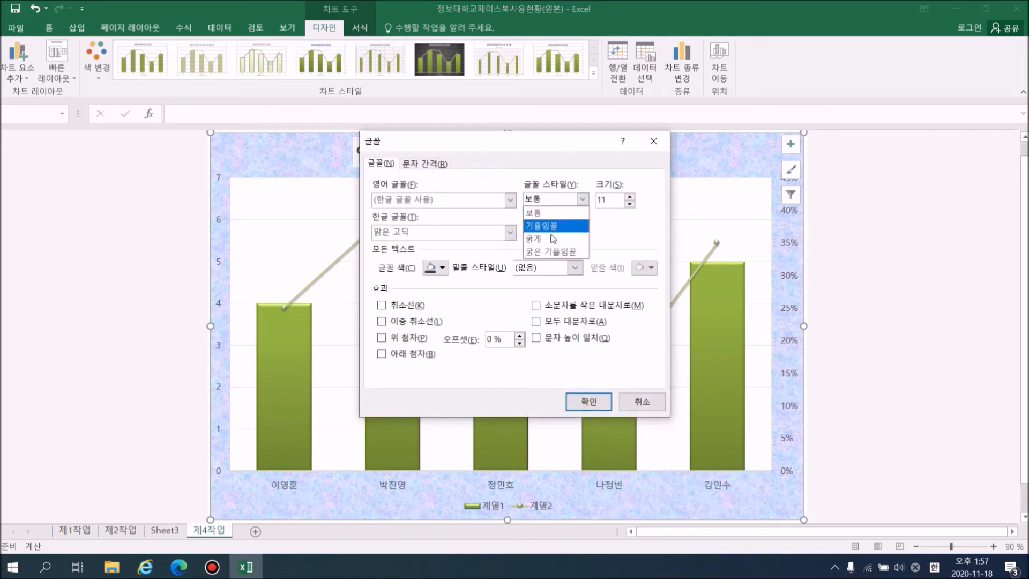
click(542, 239)
click(588, 401)
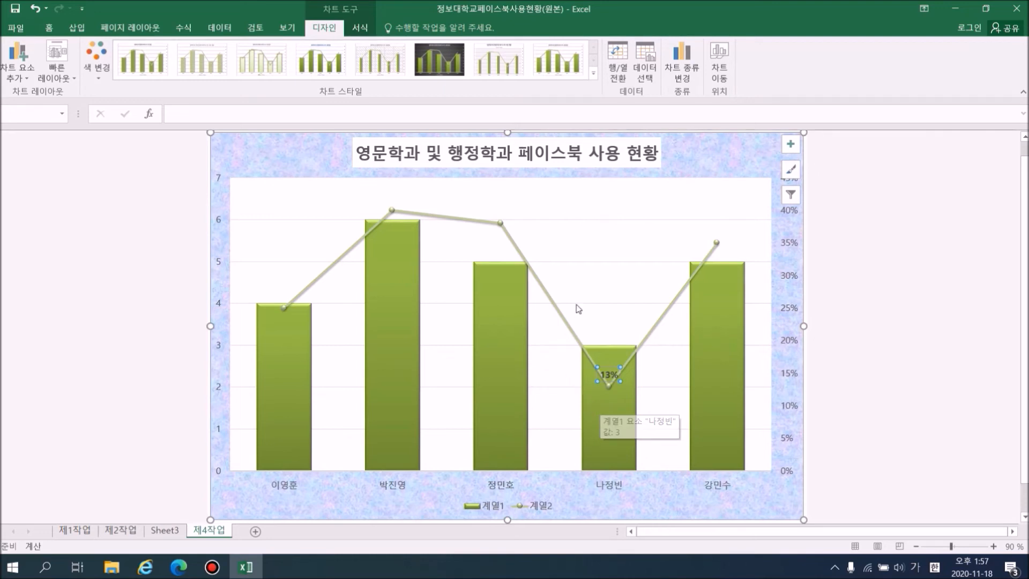
- Format the chart's major horizontal gridlines as a black solid line with the dashed (파선) dash type
click(646, 220)
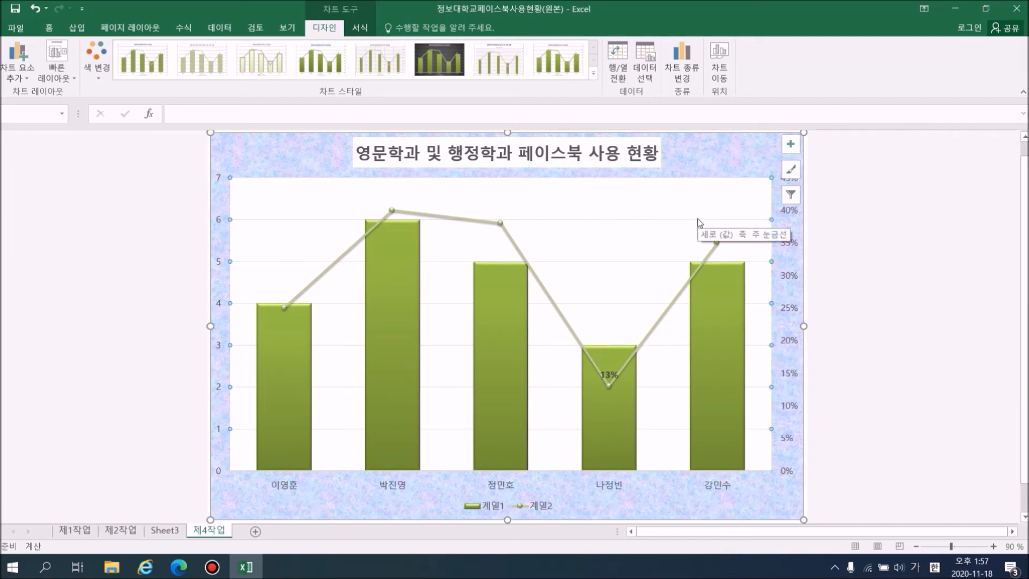
right_click(700, 221)
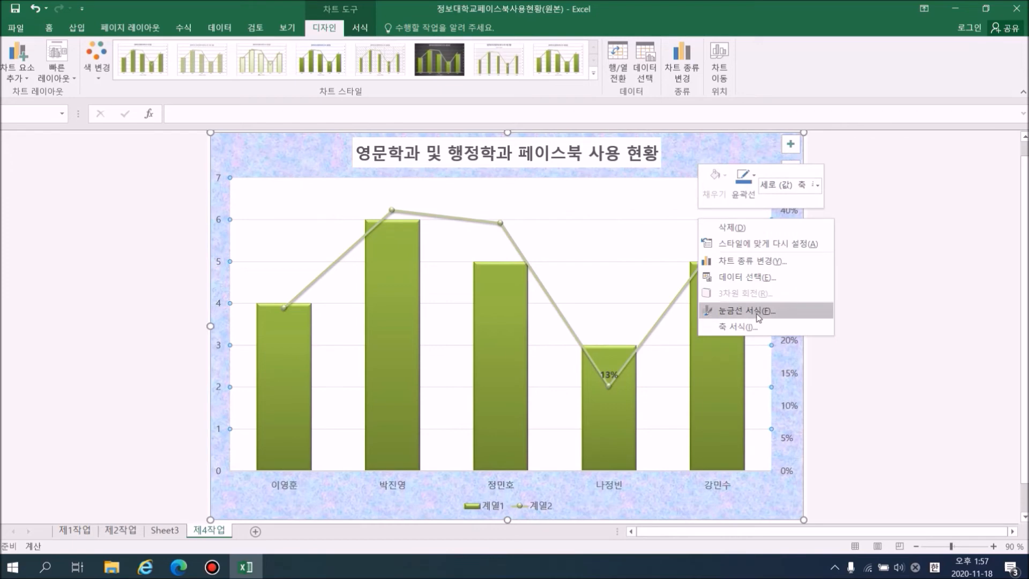
click(762, 313)
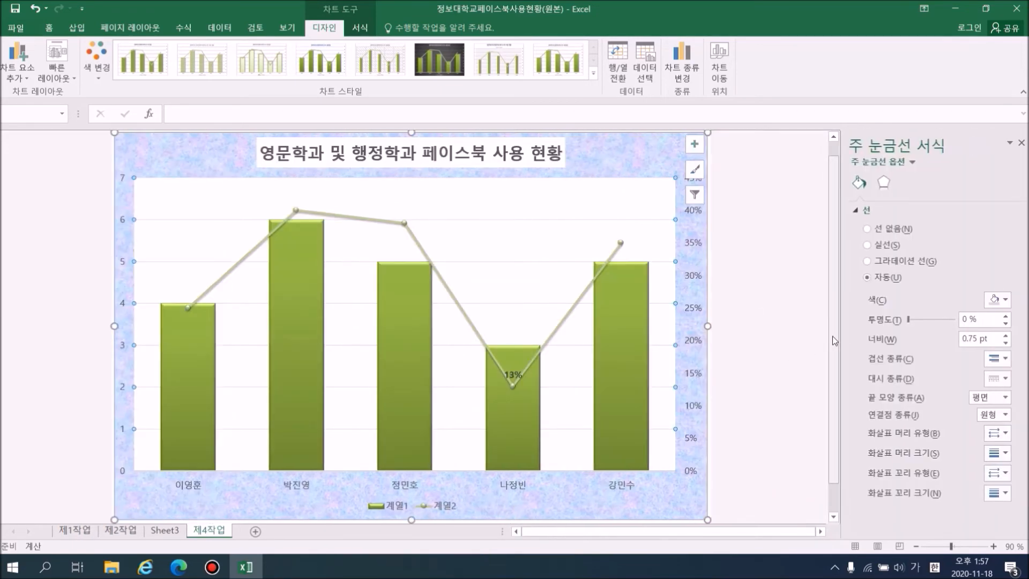
click(887, 246)
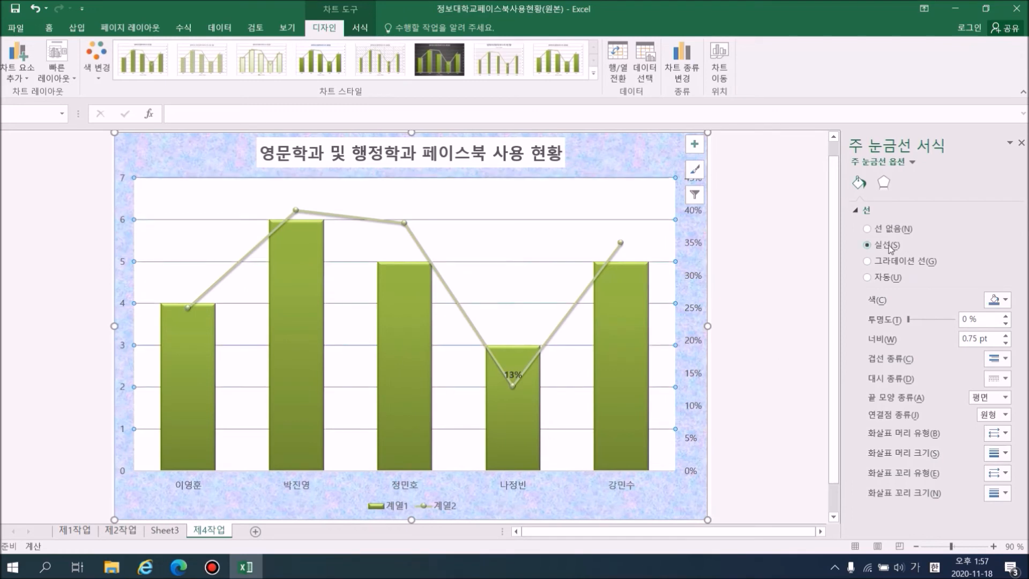
click(1005, 300)
click(938, 330)
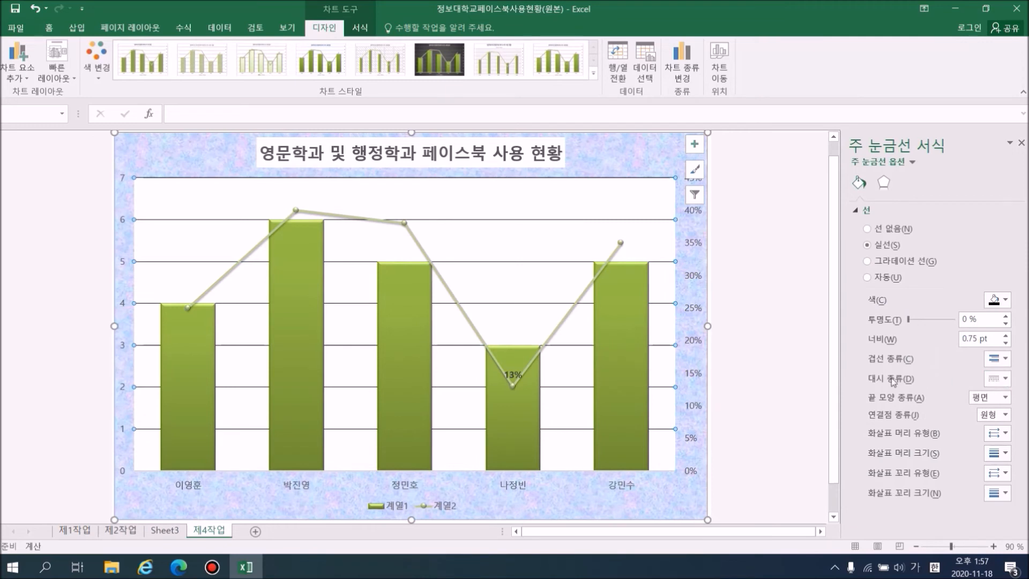
click(998, 378)
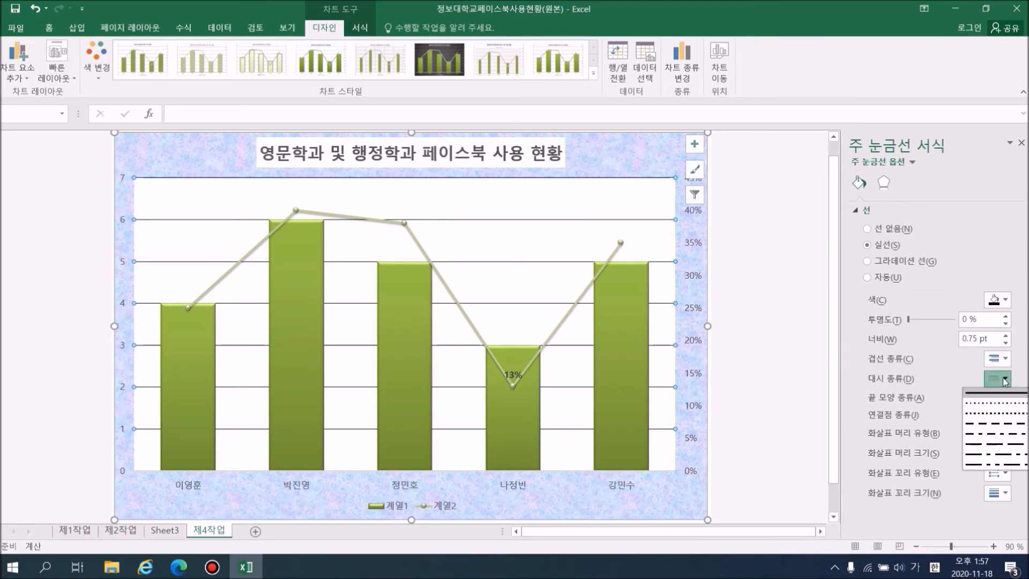
click(1001, 427)
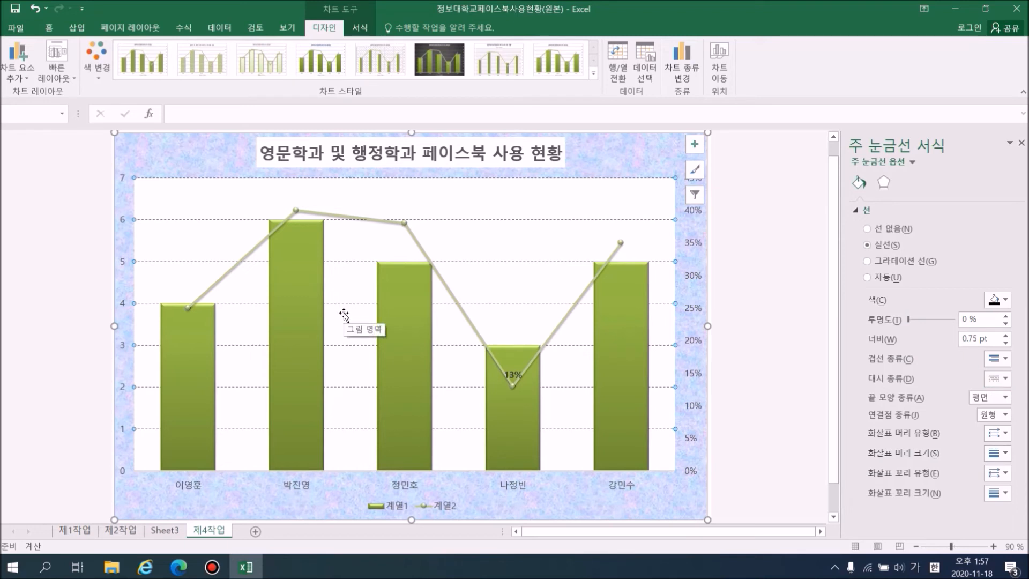
click(131, 296)
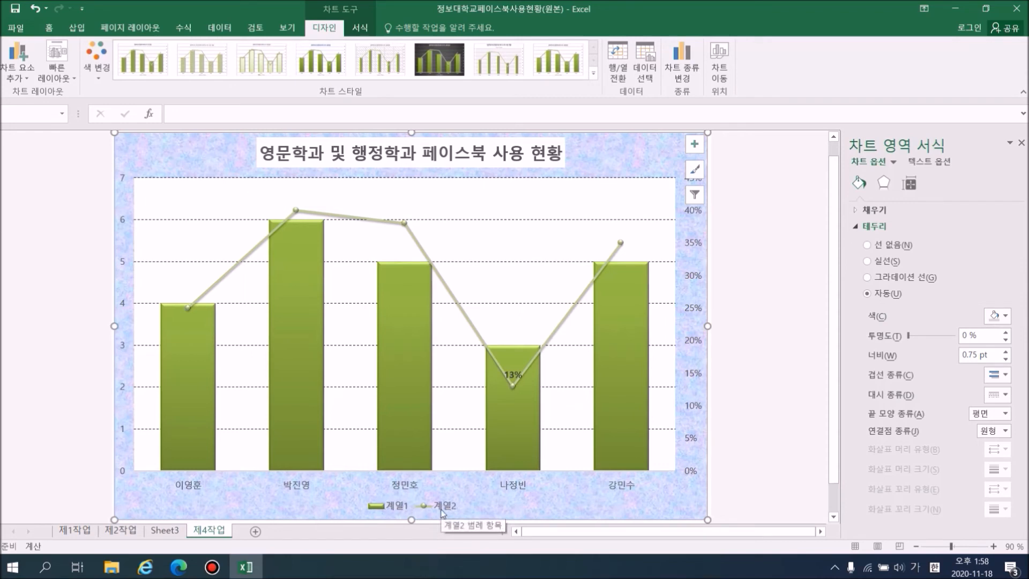
- Rename the 계열1 series to 일일 사용시간 in the chart's source data
click(395, 509)
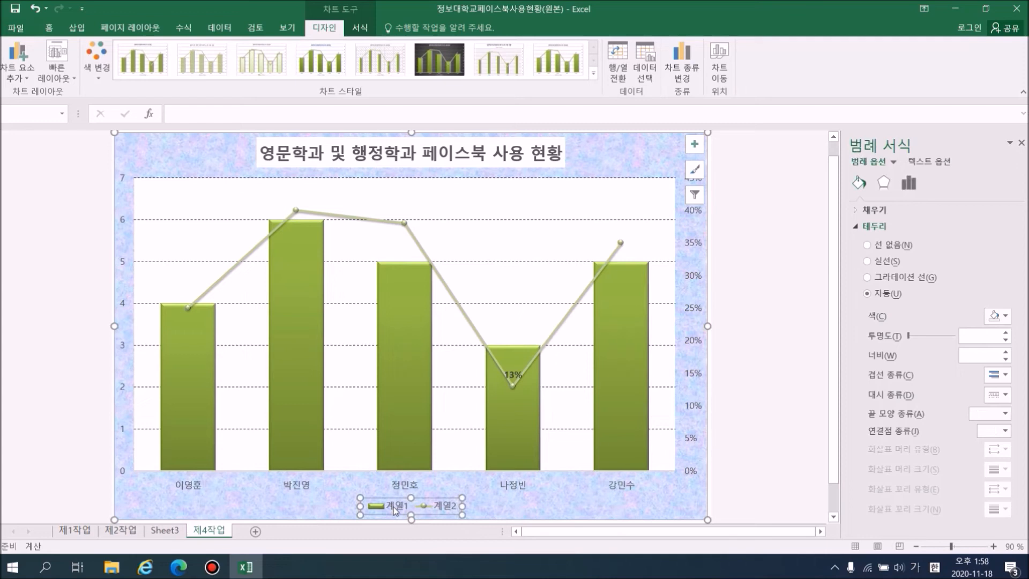
right_click(395, 509)
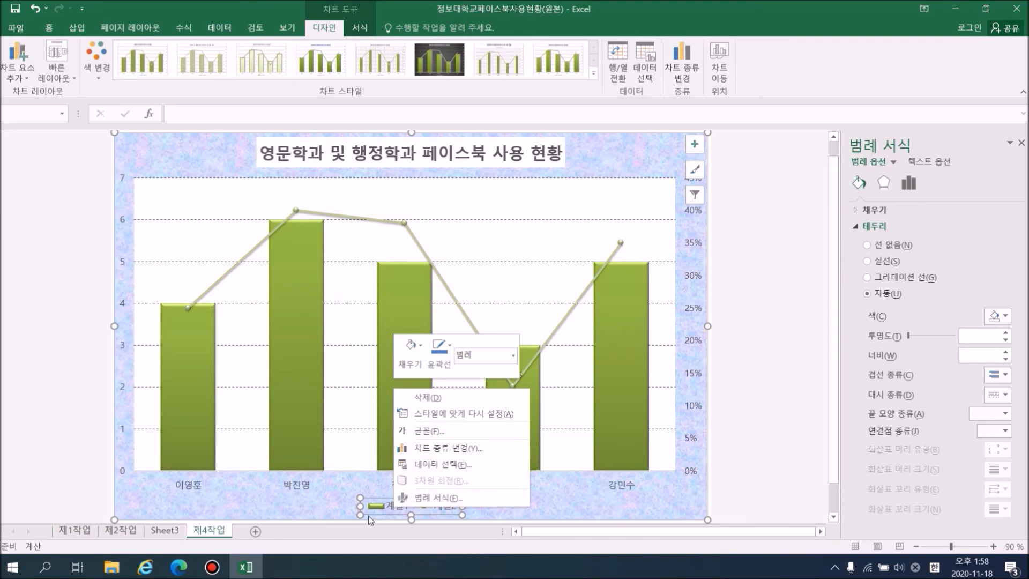
click(446, 465)
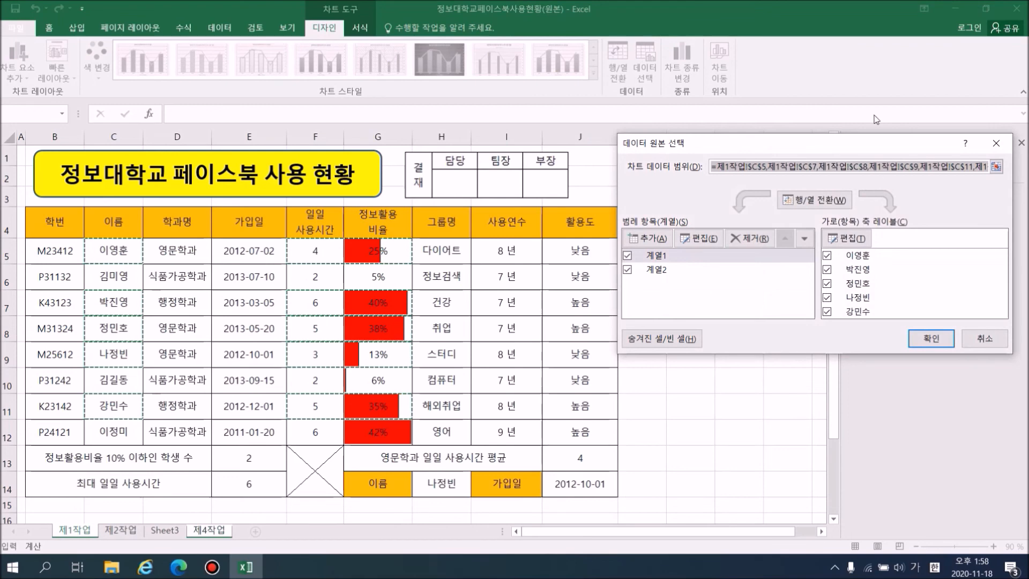
drag(853, 146, 413, 67)
click(220, 190)
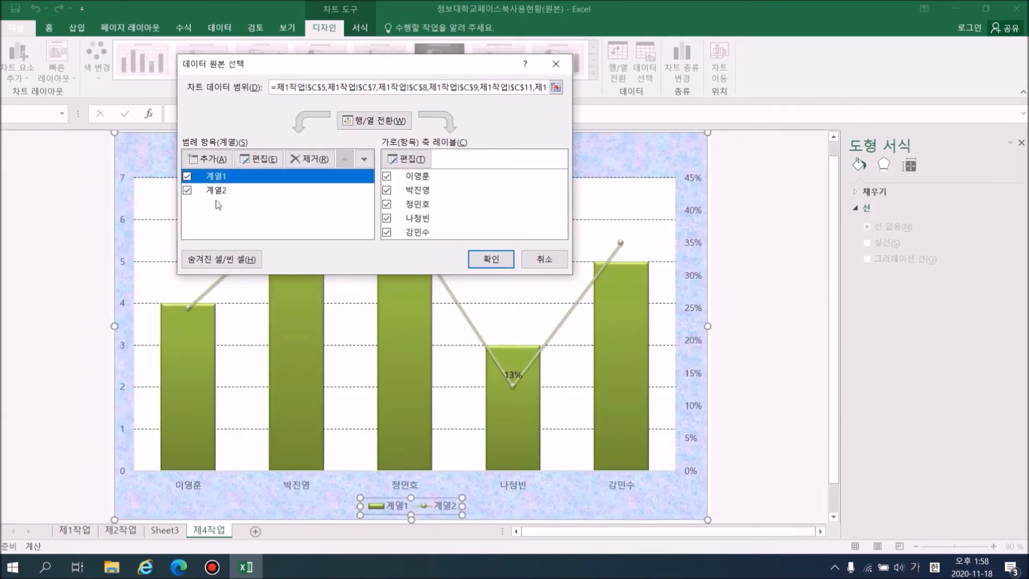
click(221, 179)
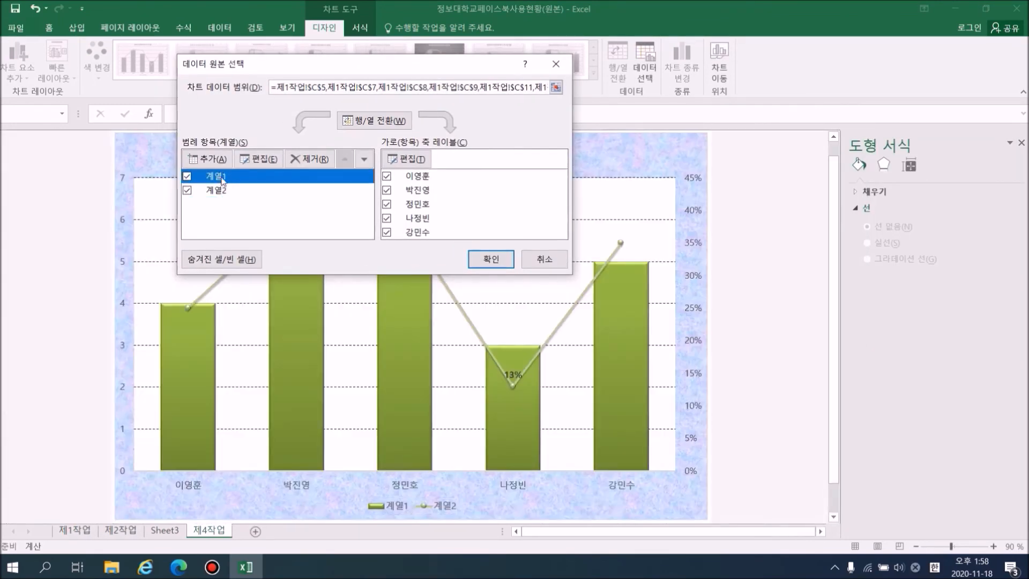
click(268, 165)
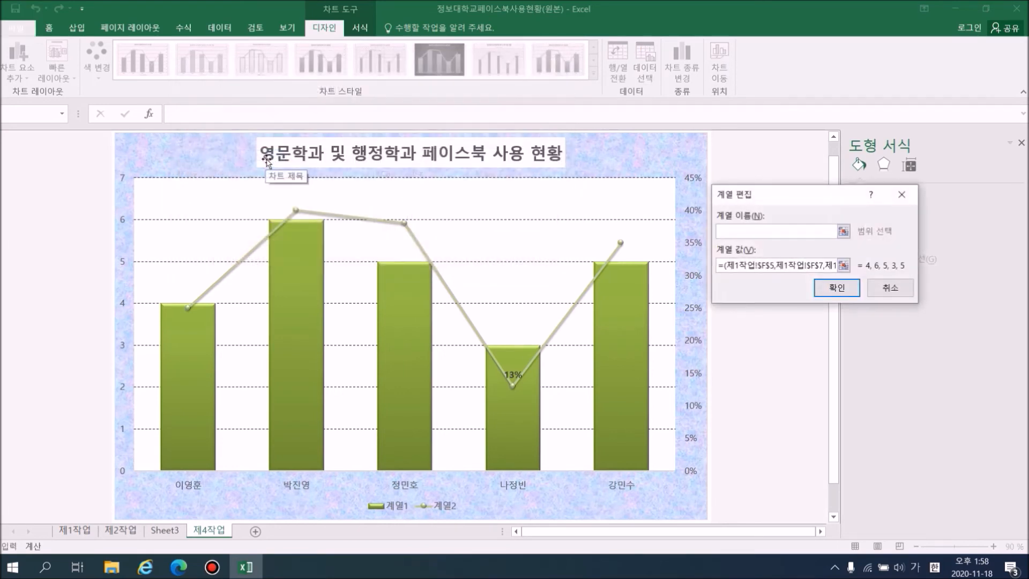
text(일ㅇ)
text(일 사용시)
text(가)
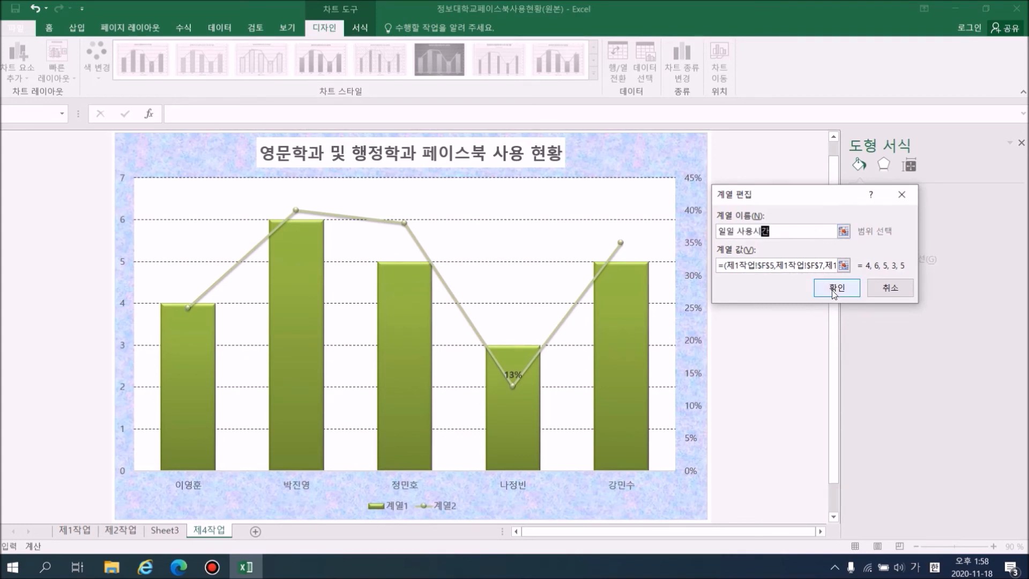
click(836, 289)
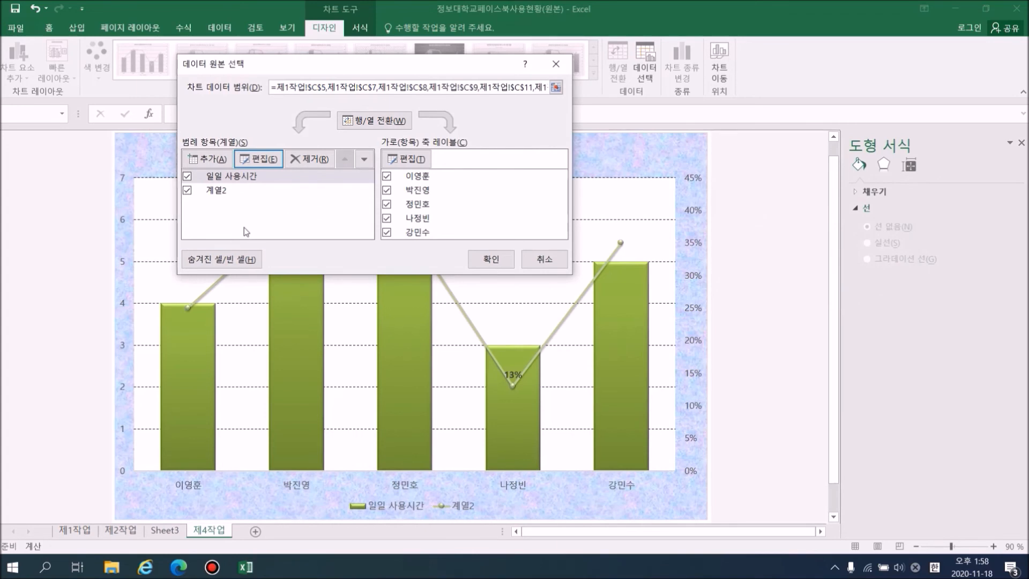
- Rename the 계열2 series to 정보활용비율, apply the source data changes and close the legend formatting options
click(219, 193)
click(263, 159)
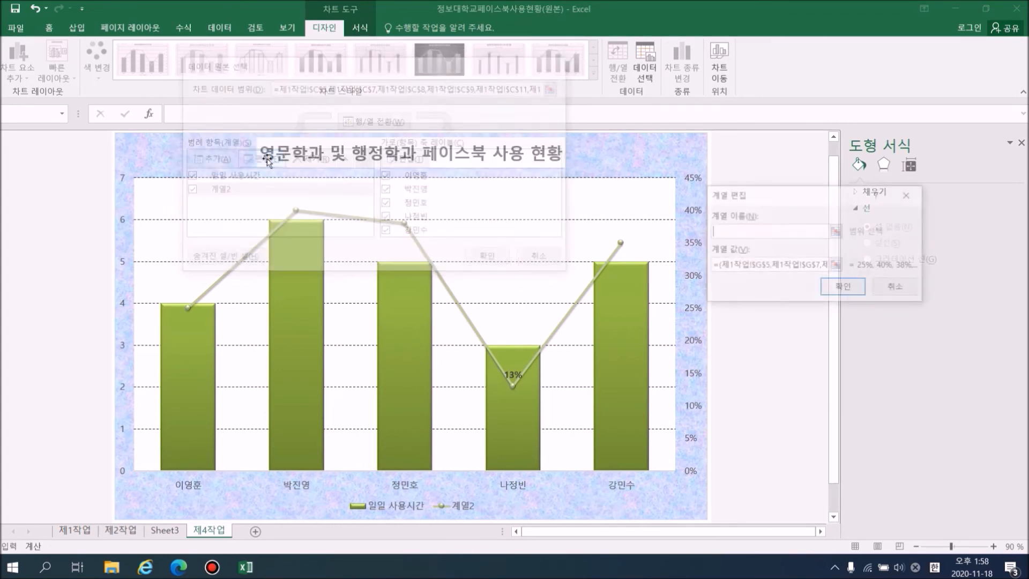
text(정ㅂ)
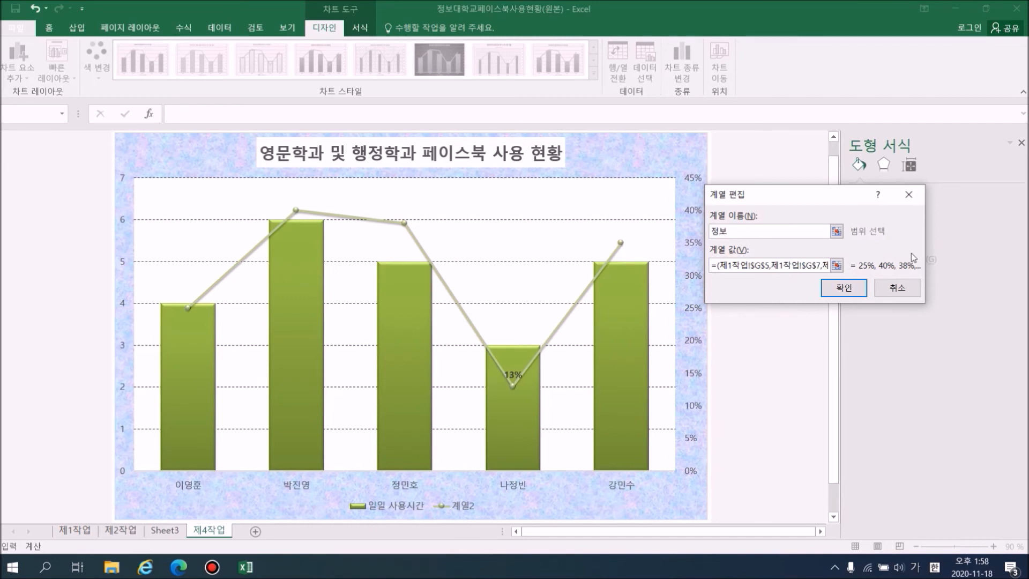
text(호ㄹ요ㅇ비ㅇㅠㄹ)
click(844, 288)
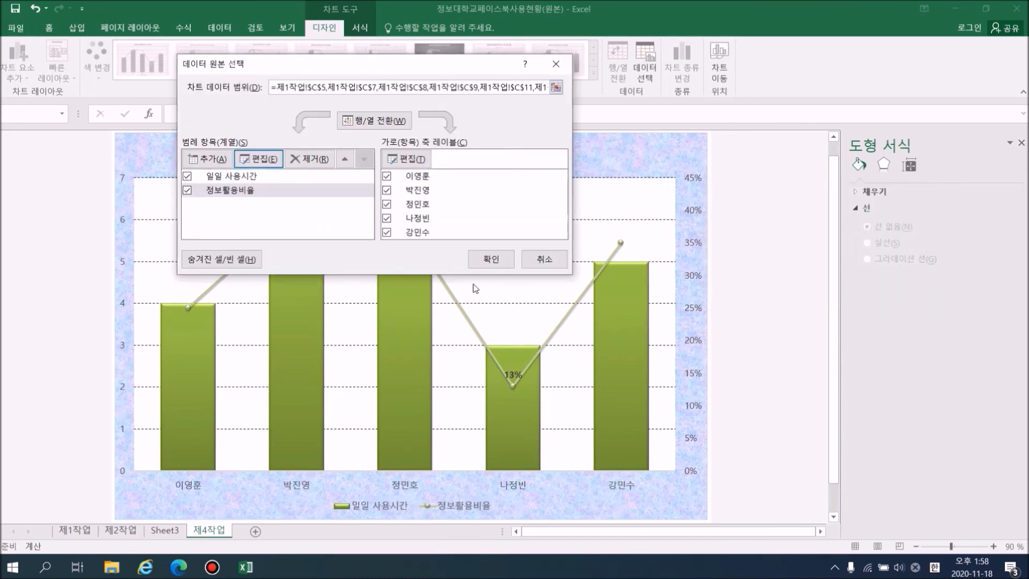
click(491, 259)
click(361, 503)
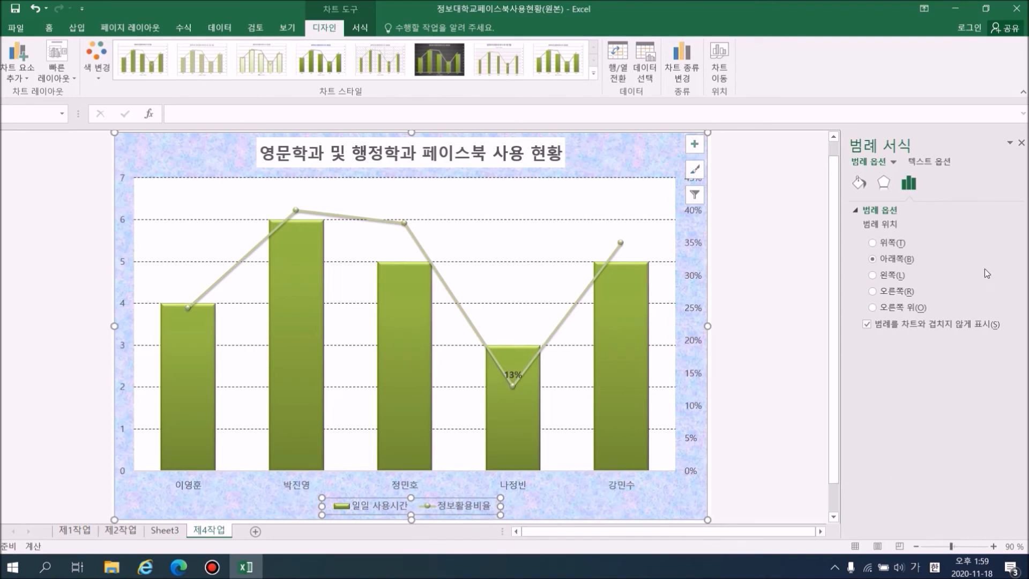
click(1021, 143)
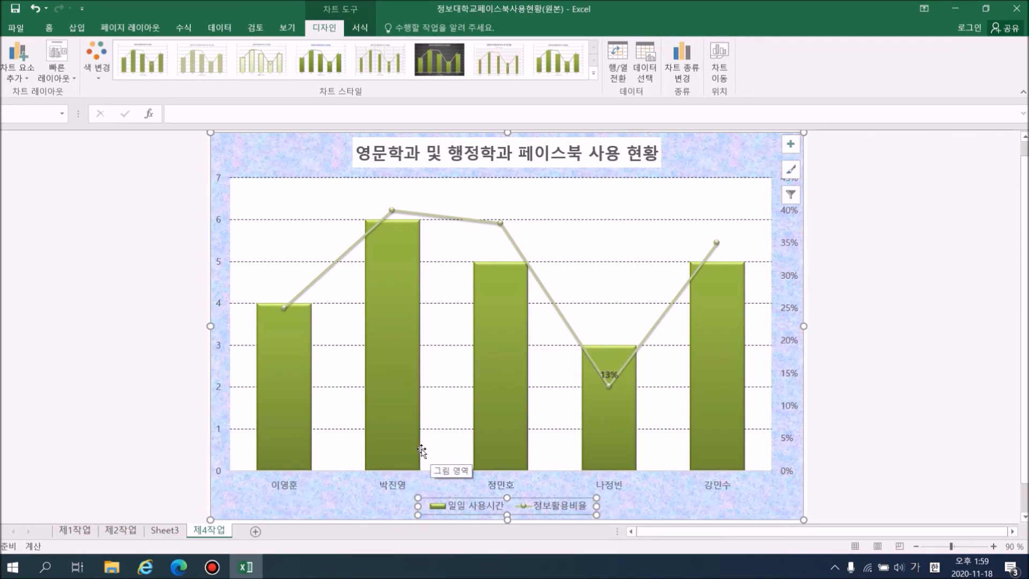
- Insert a 구름 모양 설명선 about 3.76 cm high and 4.28 cm wide above the shortest column, with its tail pointing at that column
click(77, 29)
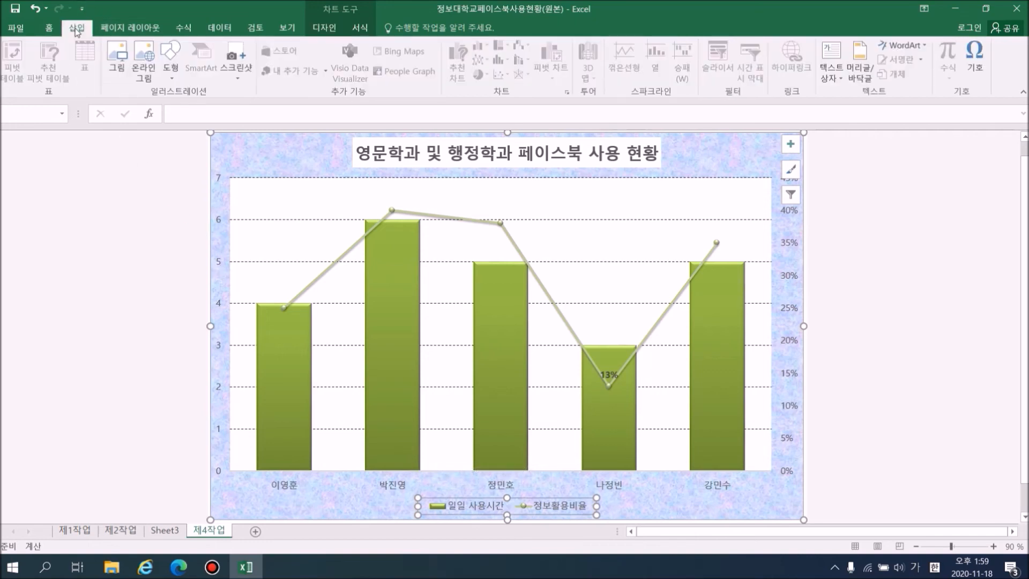
click(171, 71)
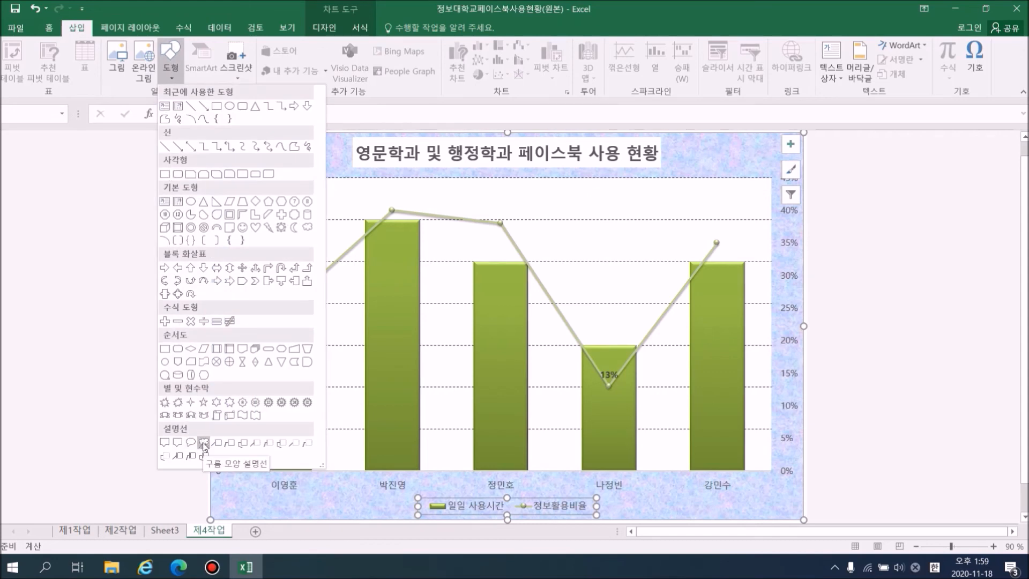
click(204, 444)
drag(578, 231, 677, 312)
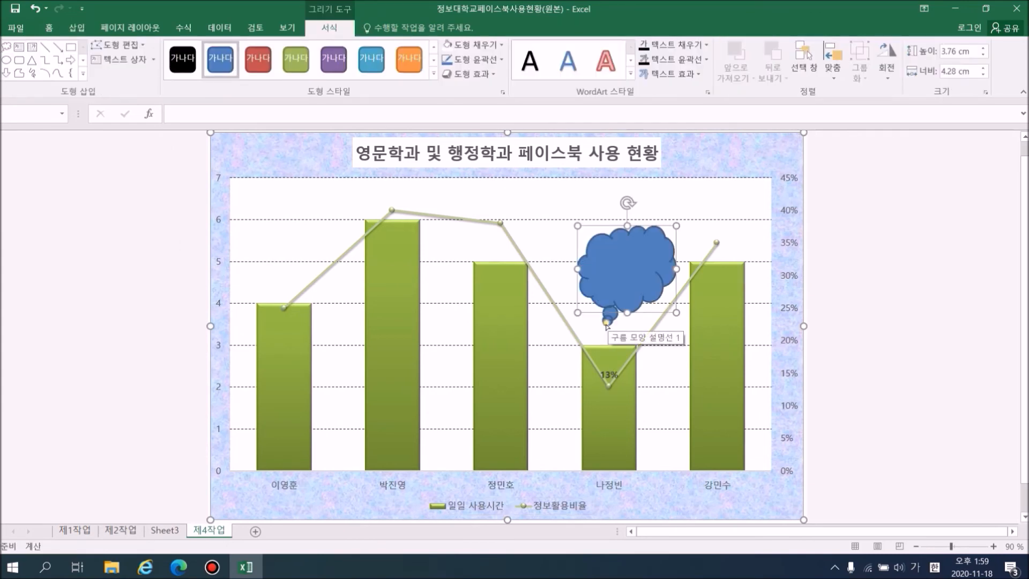
drag(606, 323, 610, 351)
- Change the solid fill colour of the cloud callout
right_click(636, 274)
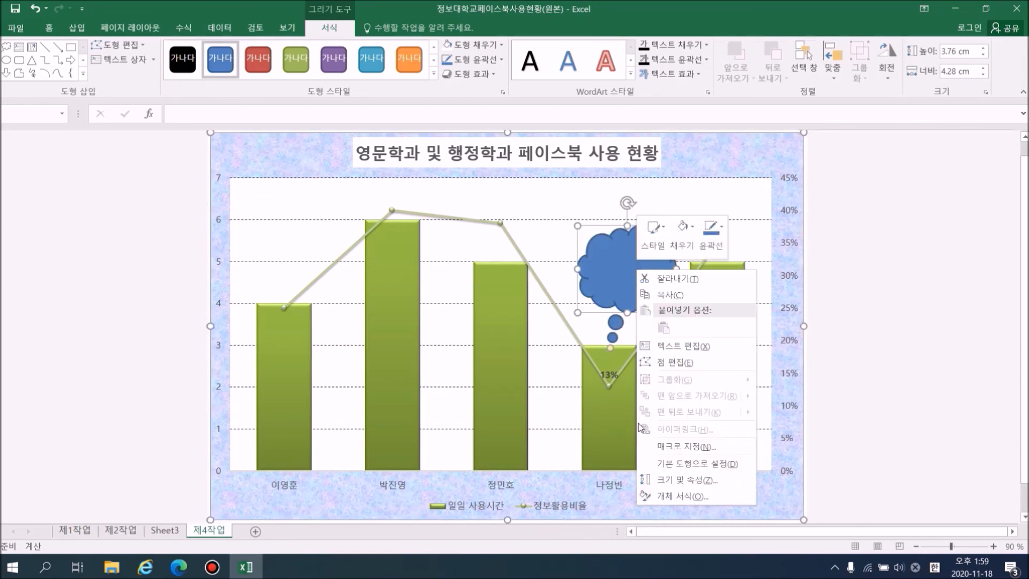
click(680, 496)
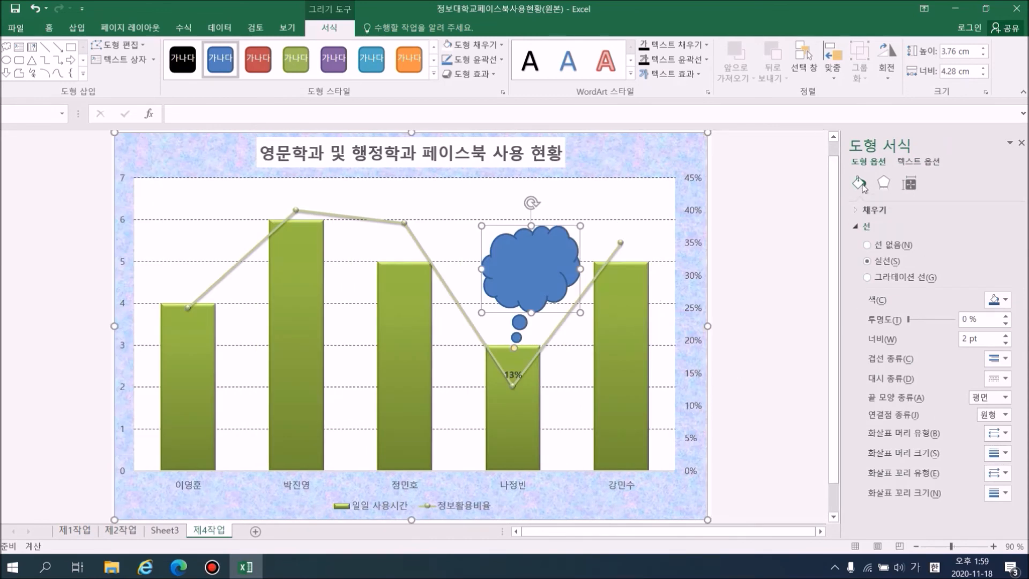
click(866, 209)
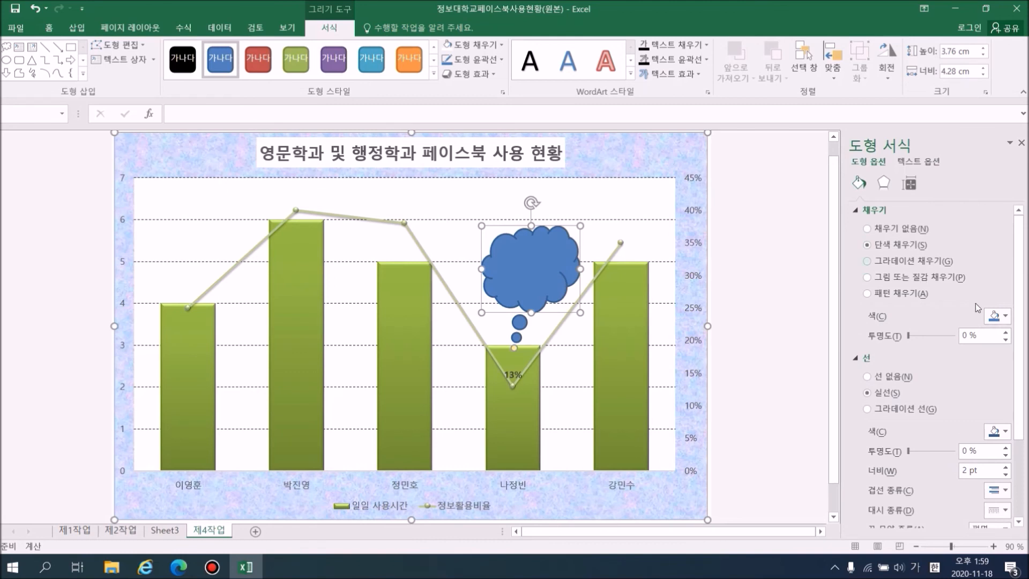
click(1005, 316)
click(926, 345)
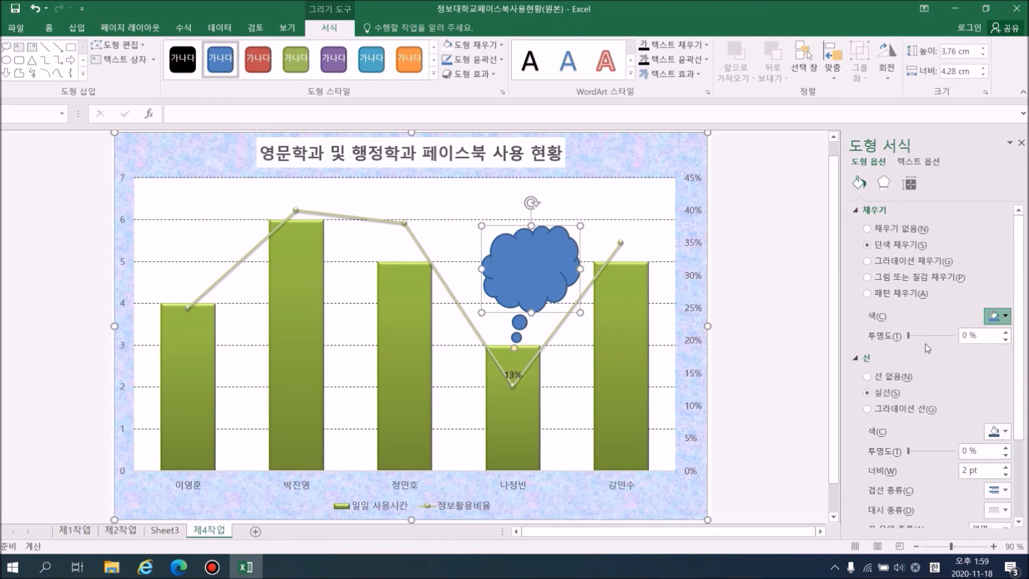